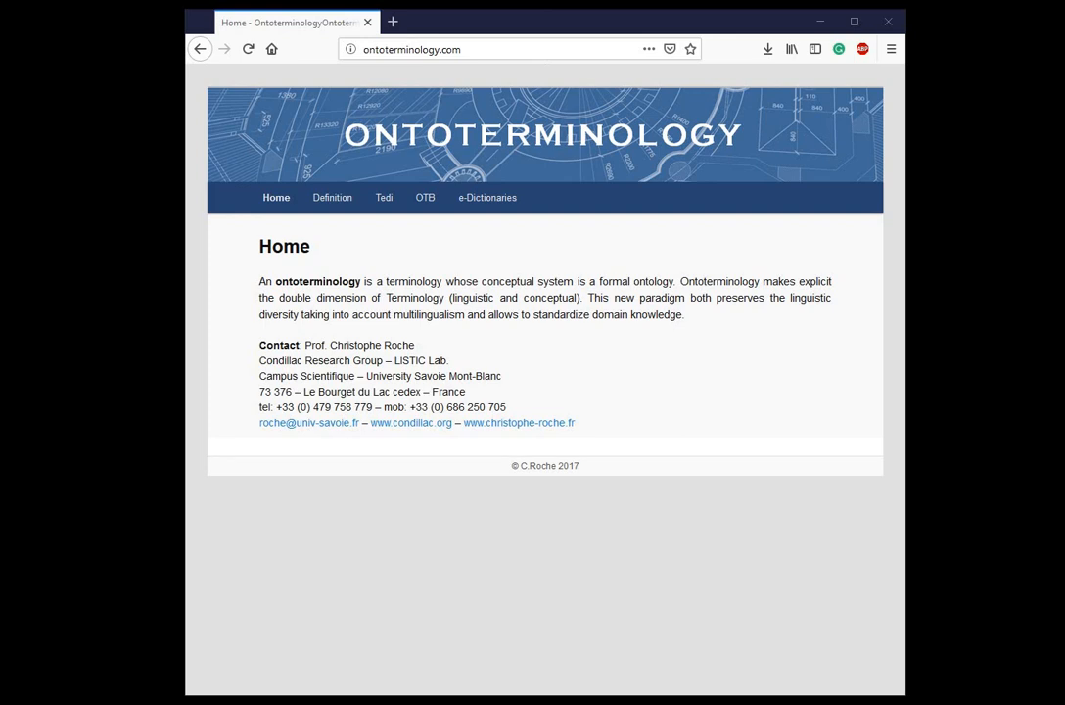
# Open the page about Tedi on the ontoterminology website.
pyautogui.click(383, 197)
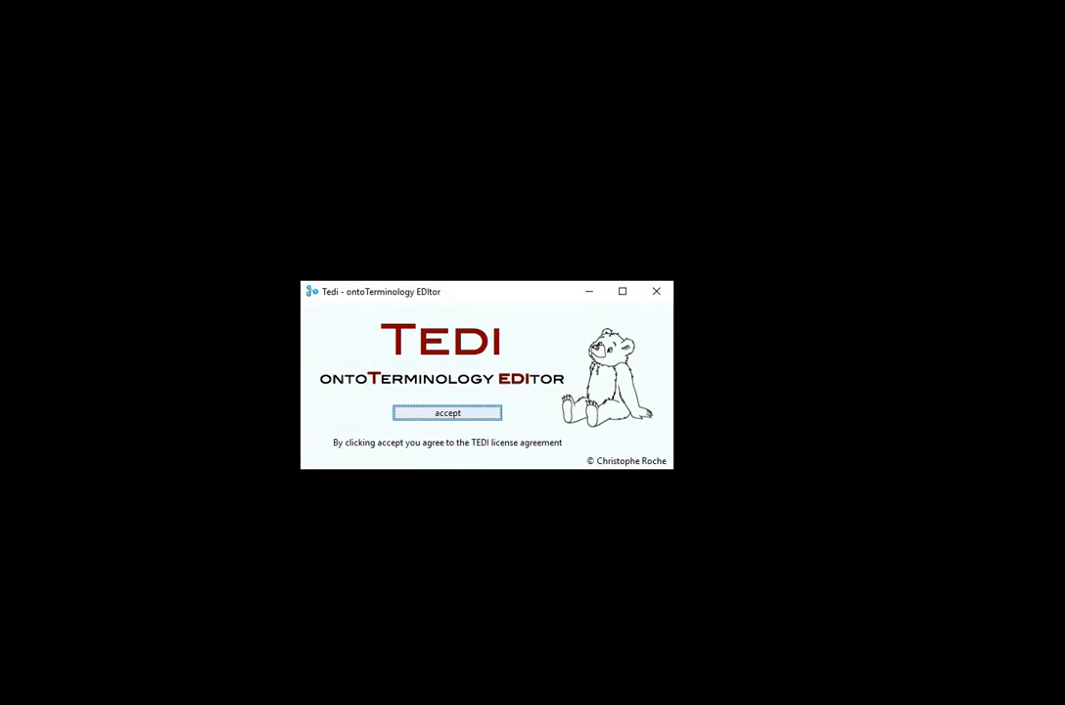
# Switch to Tedi, accept its license agreement and log in with the username and account password.
pyautogui.press('Return')
pyautogui.press('Return')
pyautogui.write('Christophe')
pyautogui.press('Tab')
pyautogui.write('*****')
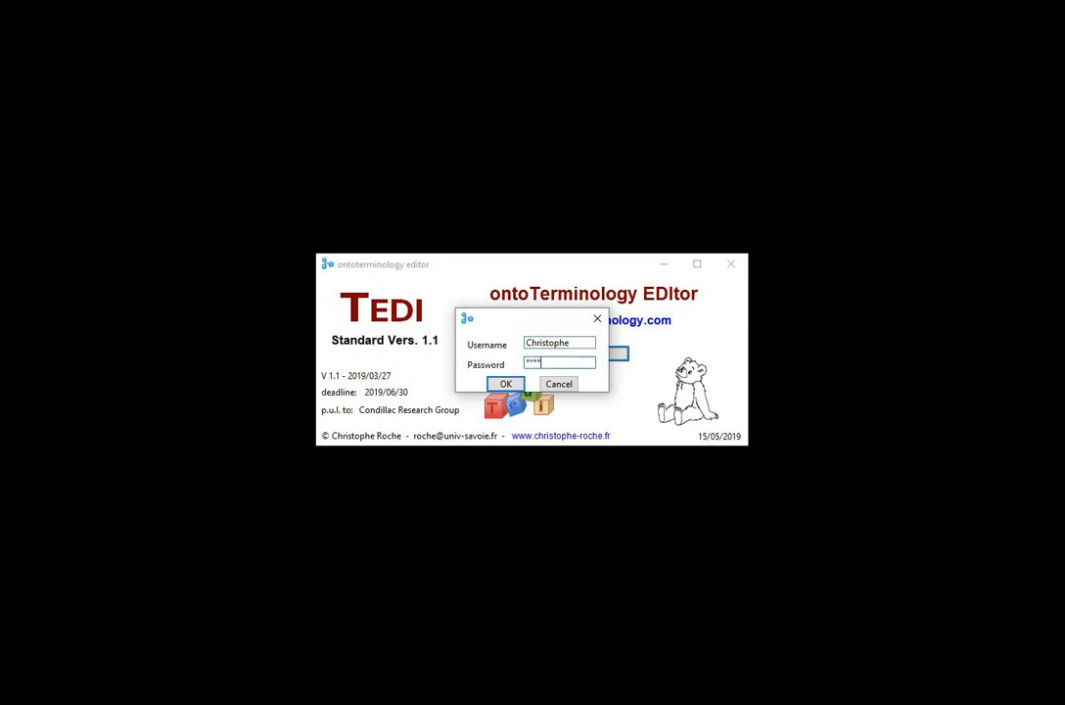
pyautogui.press('Return')
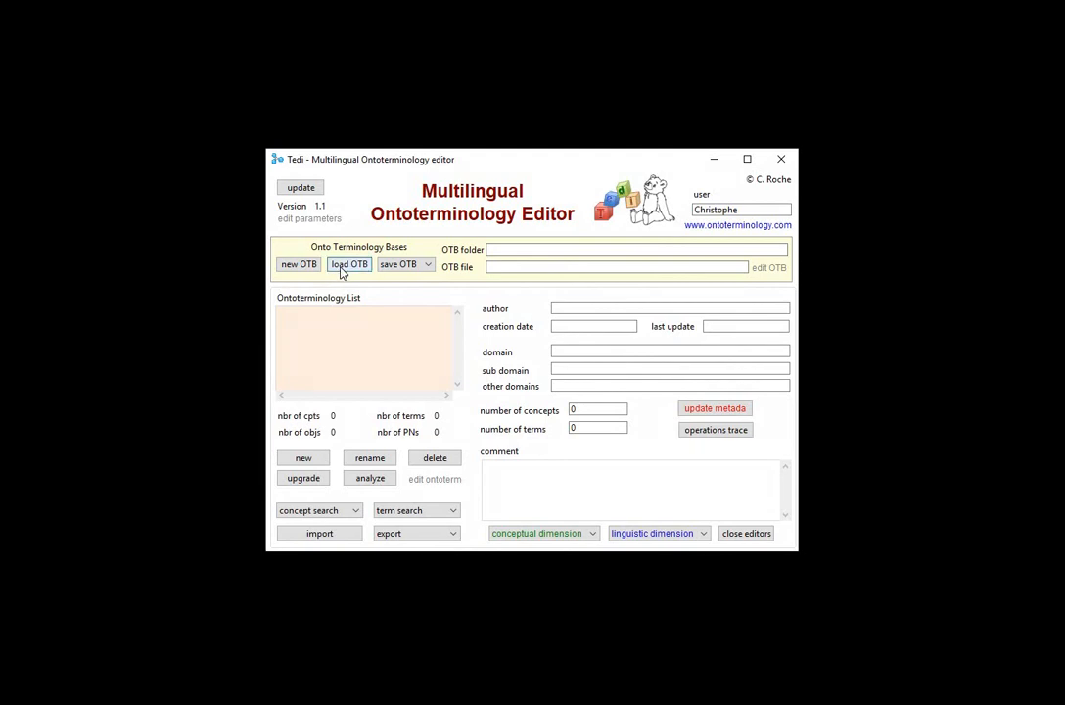
# Create a new ontoterminology base file named SiègesOTBExemple in the Executable folder.
pyautogui.click(303, 265)
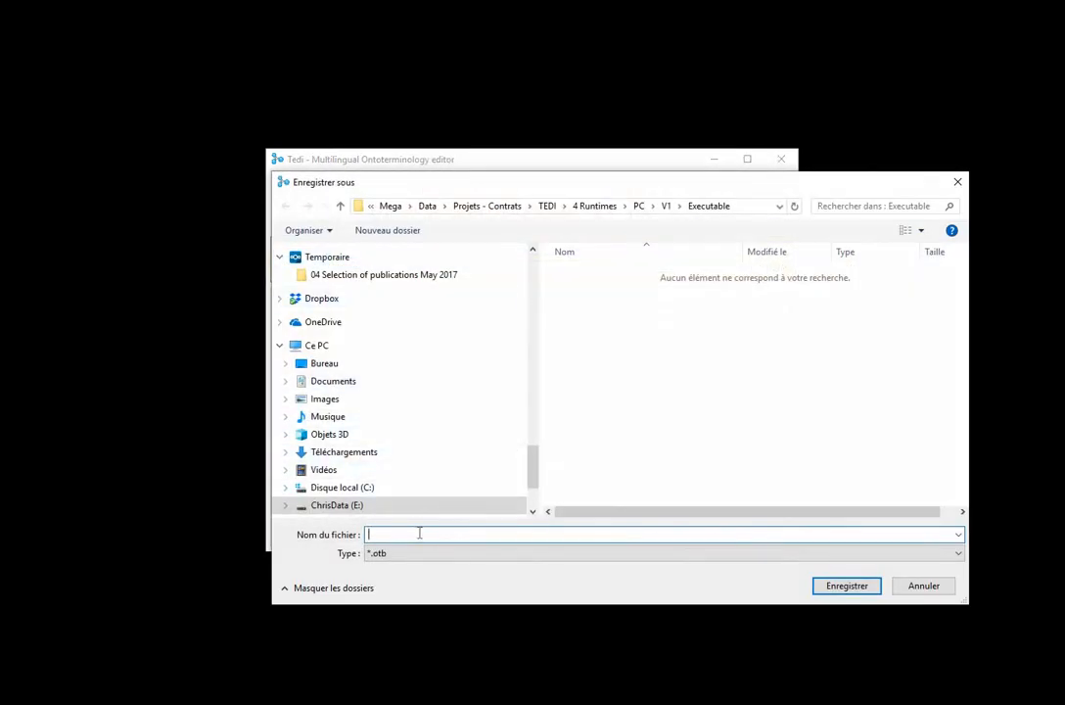
pyautogui.write('SiègesOTBExemple')
pyautogui.press('Return')
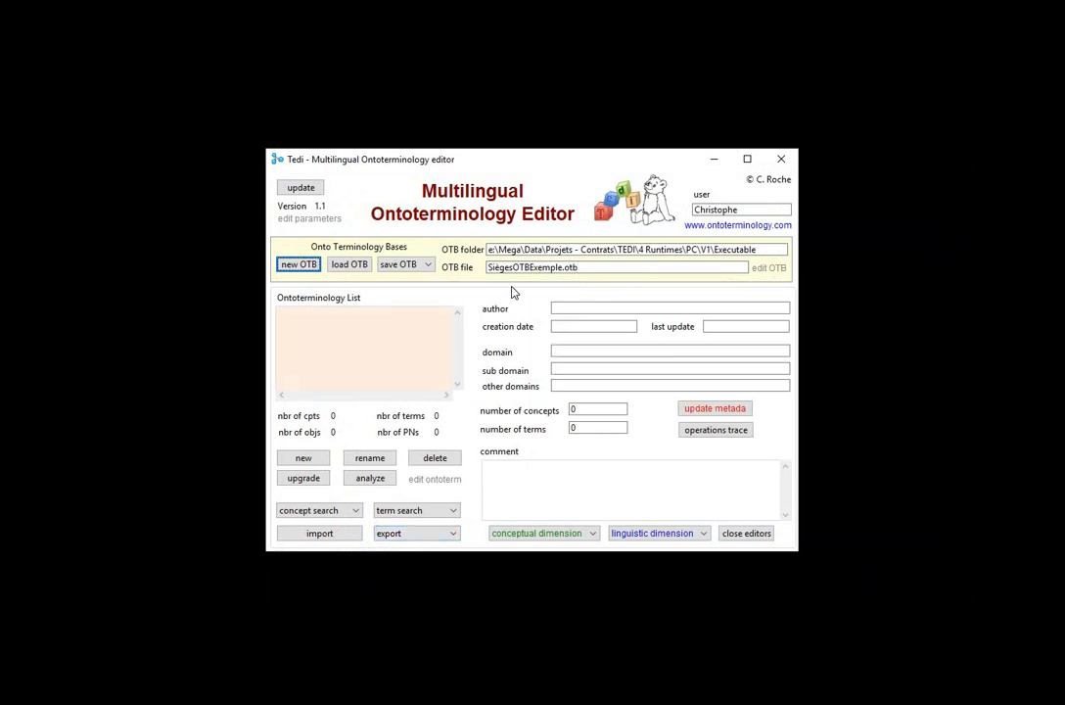
# Create a new ontoterminology named "Sièges" in the base.
pyautogui.click(315, 460)
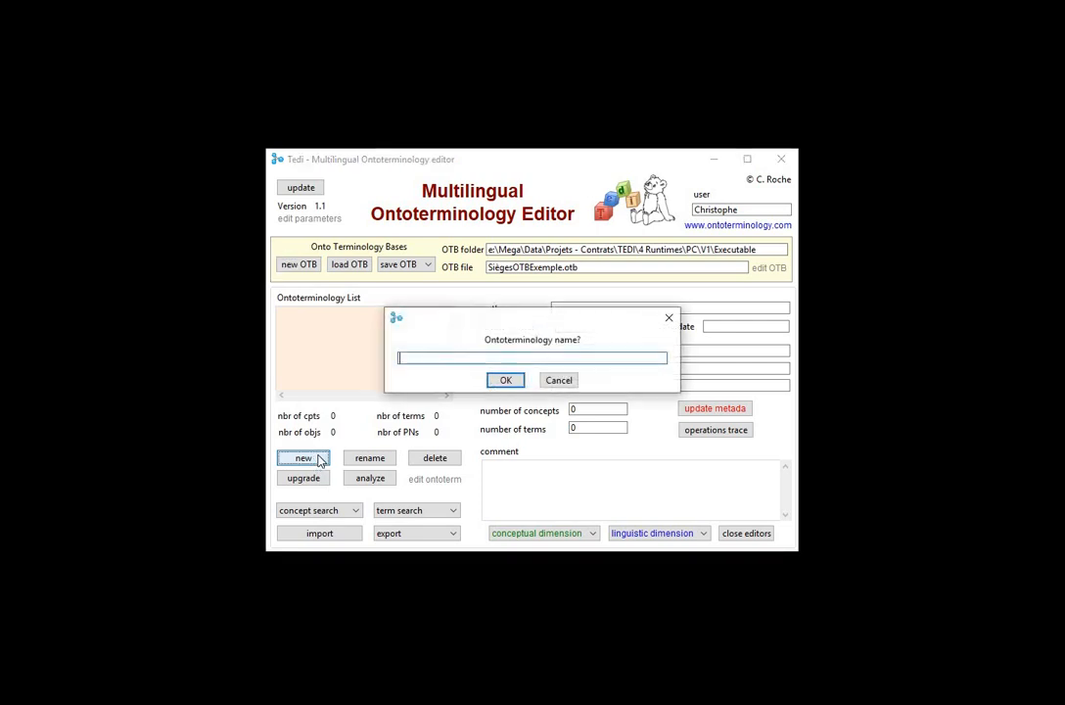
pyautogui.write('Sièges')
pyautogui.press('Return')
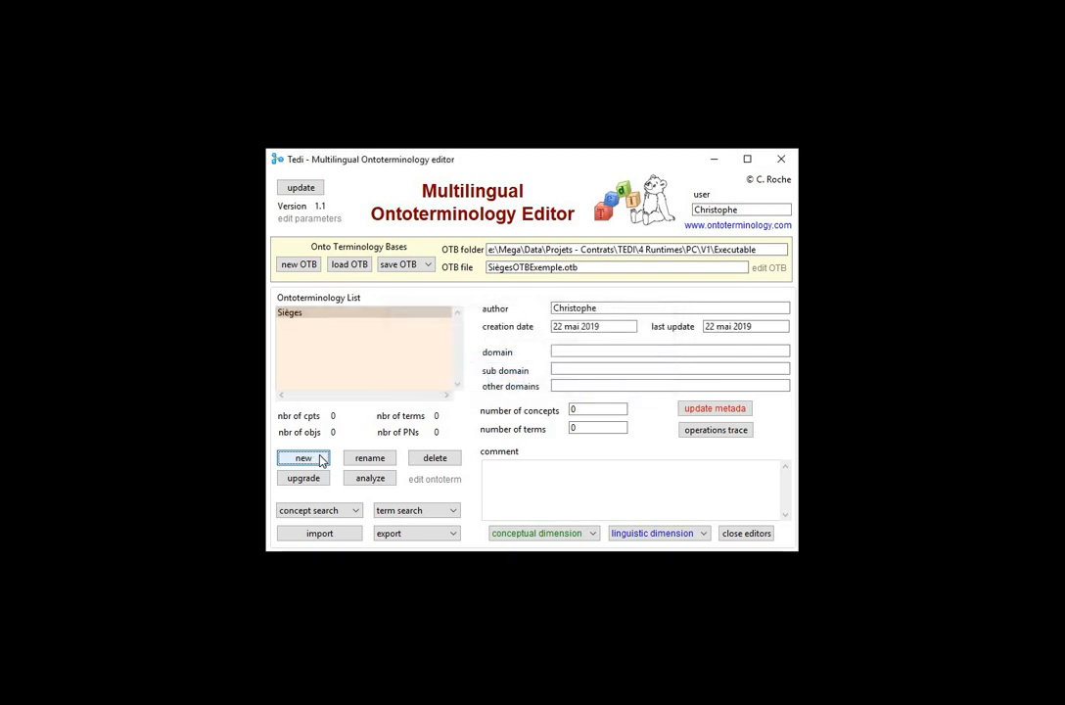
# Update the metadata of the Sièges ontoterminology with domain "Ameublement" and sub domain "Sièges".
pyautogui.click(337, 314)
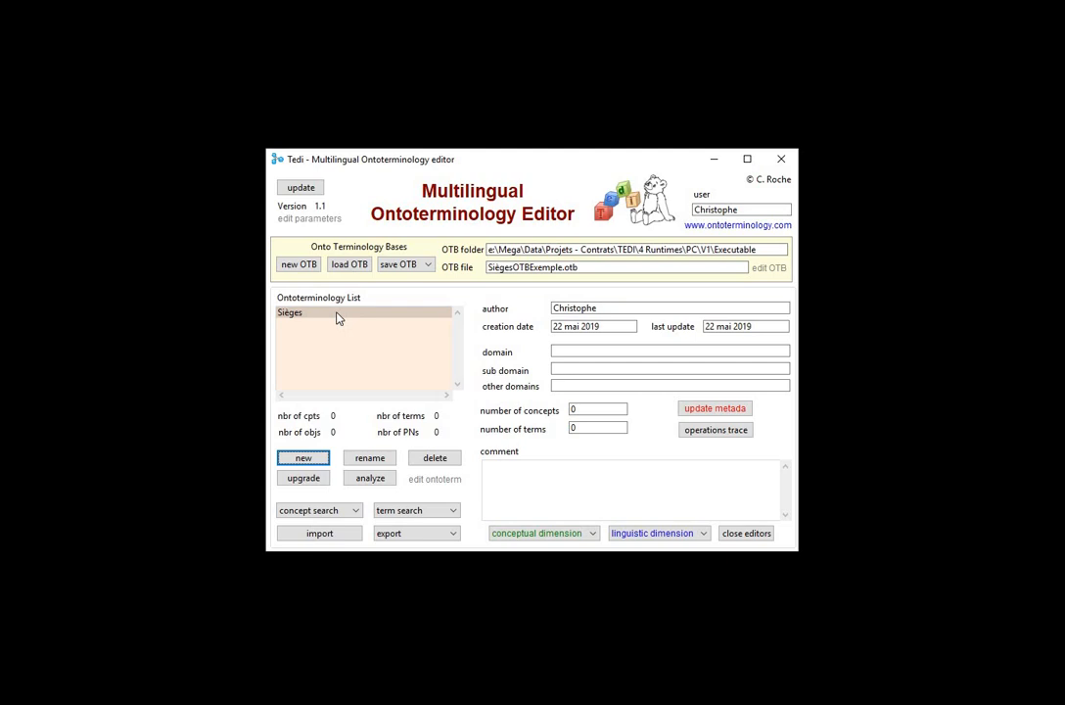
pyautogui.click(573, 355)
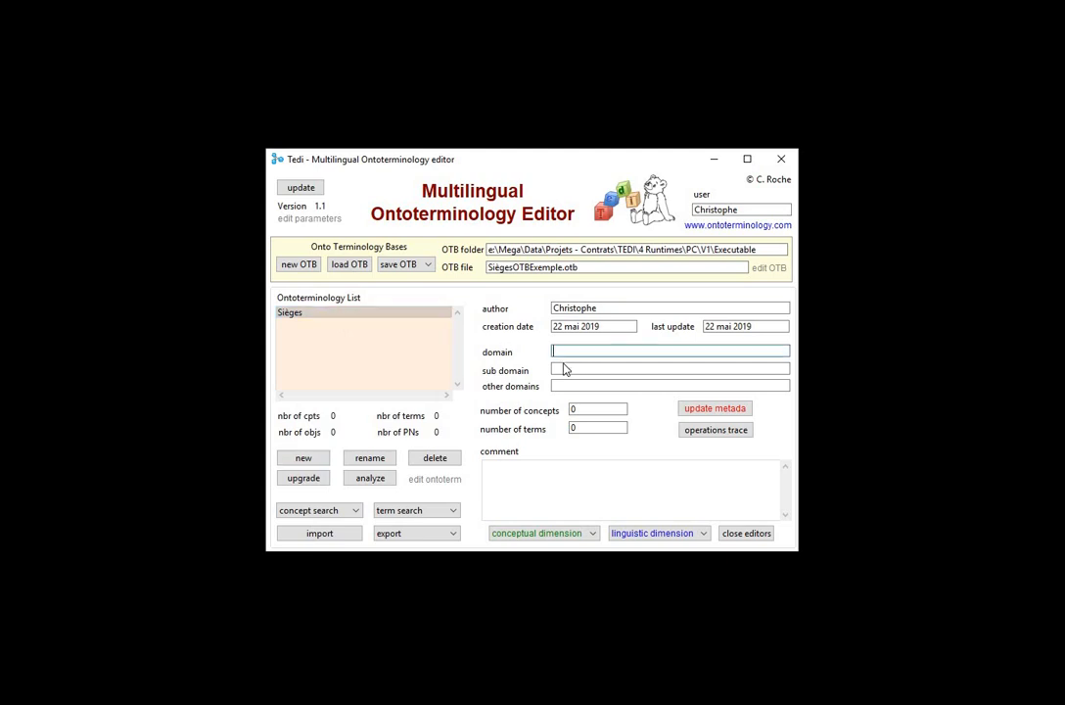
pyautogui.write('Ameublement')
pyautogui.click(564, 369)
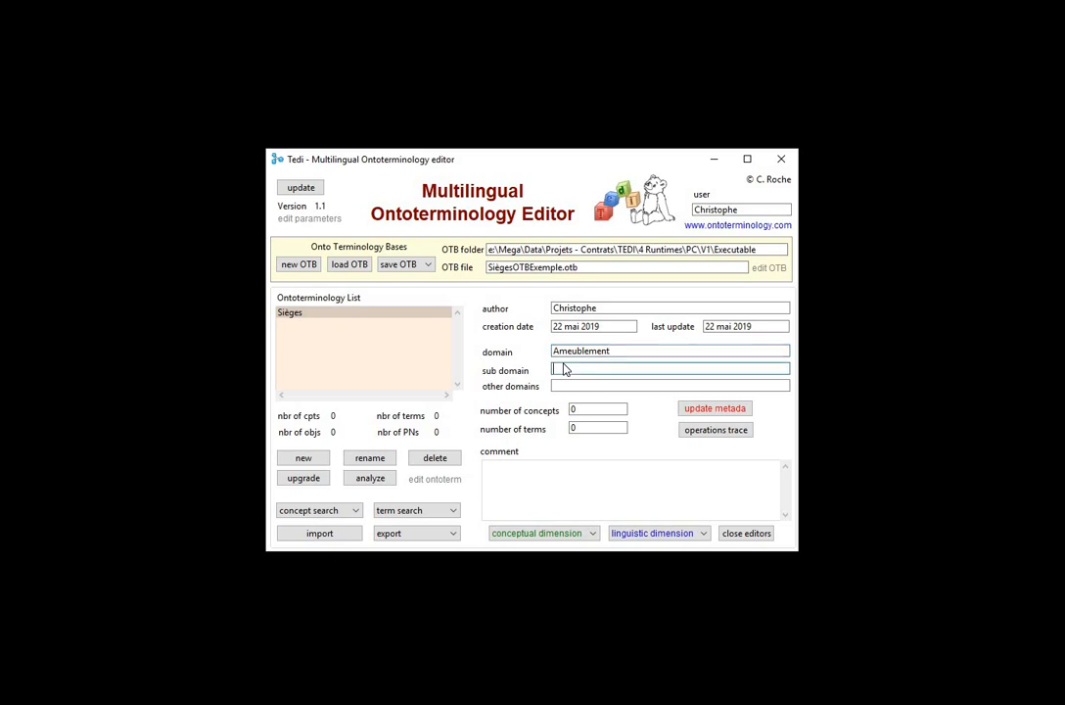
pyautogui.write('Sièges')
pyautogui.click(685, 412)
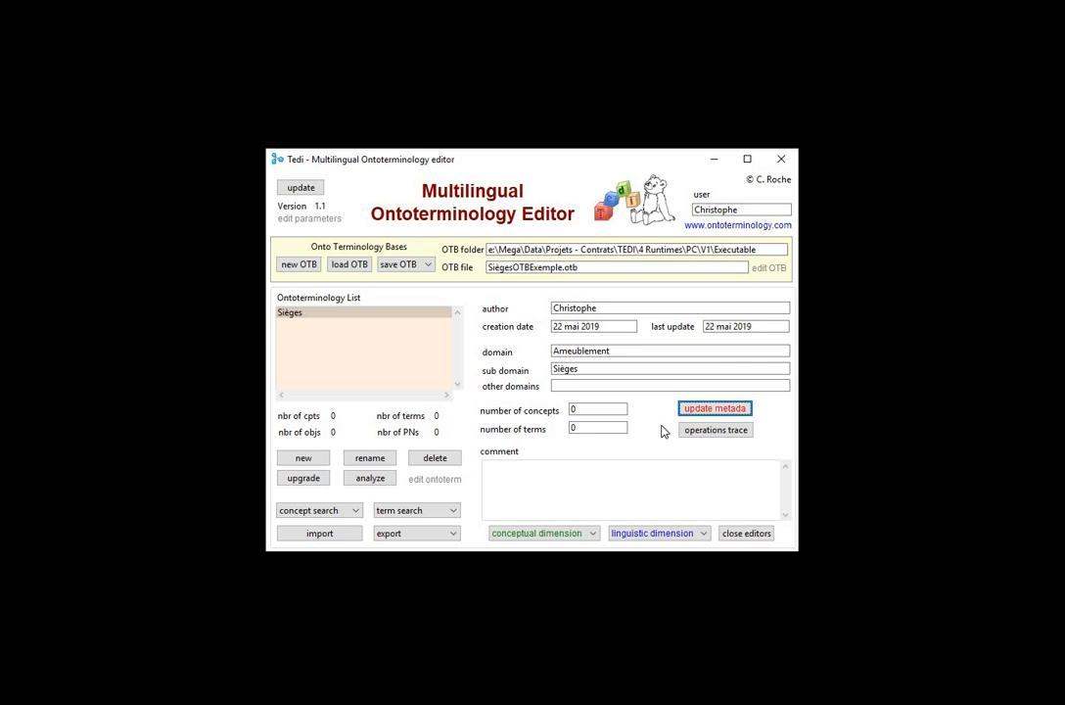
# Open the concept editor for Sièges and create a concept named "siège".
pyautogui.click(561, 535)
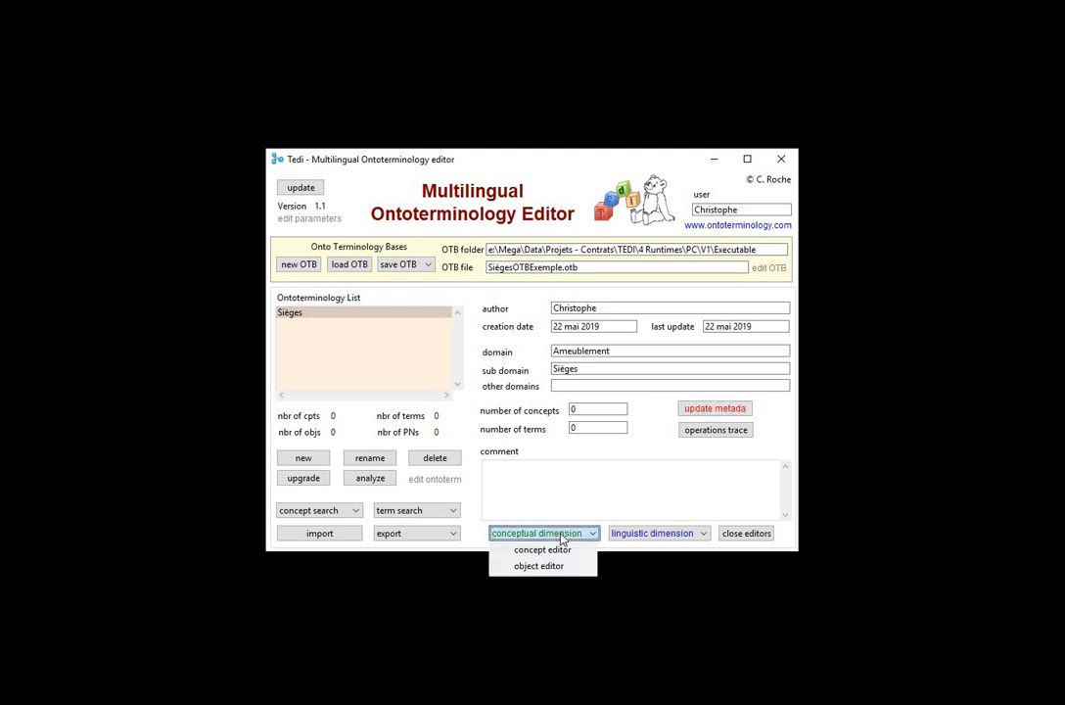
pyautogui.click(554, 551)
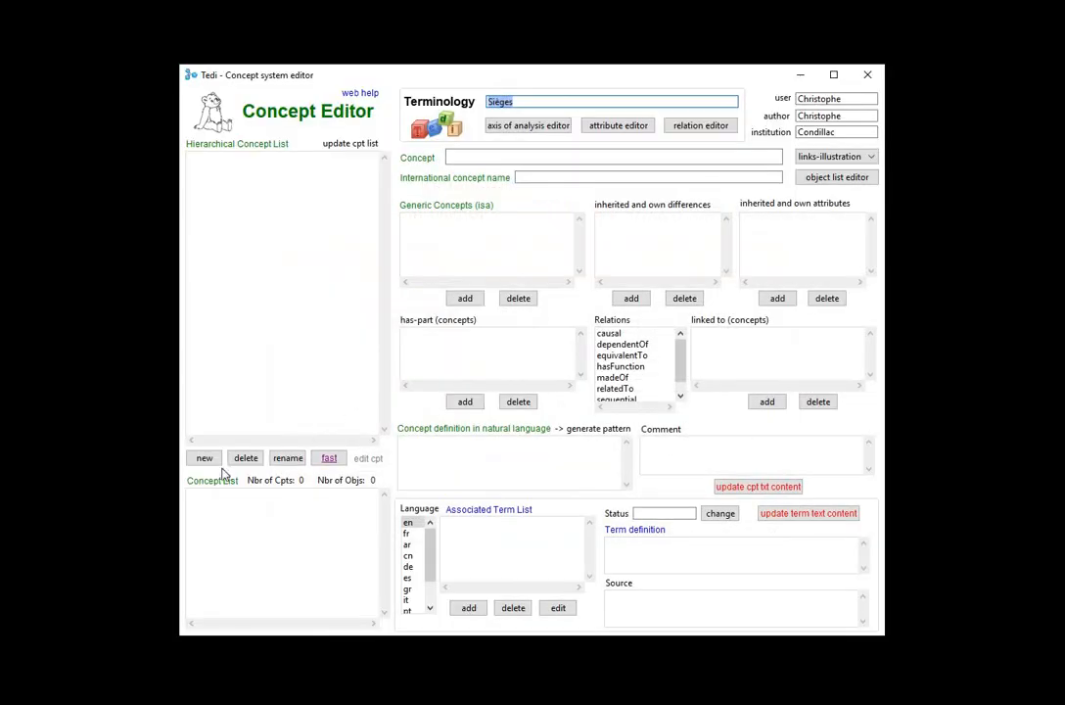
pyautogui.click(206, 459)
pyautogui.write('siège')
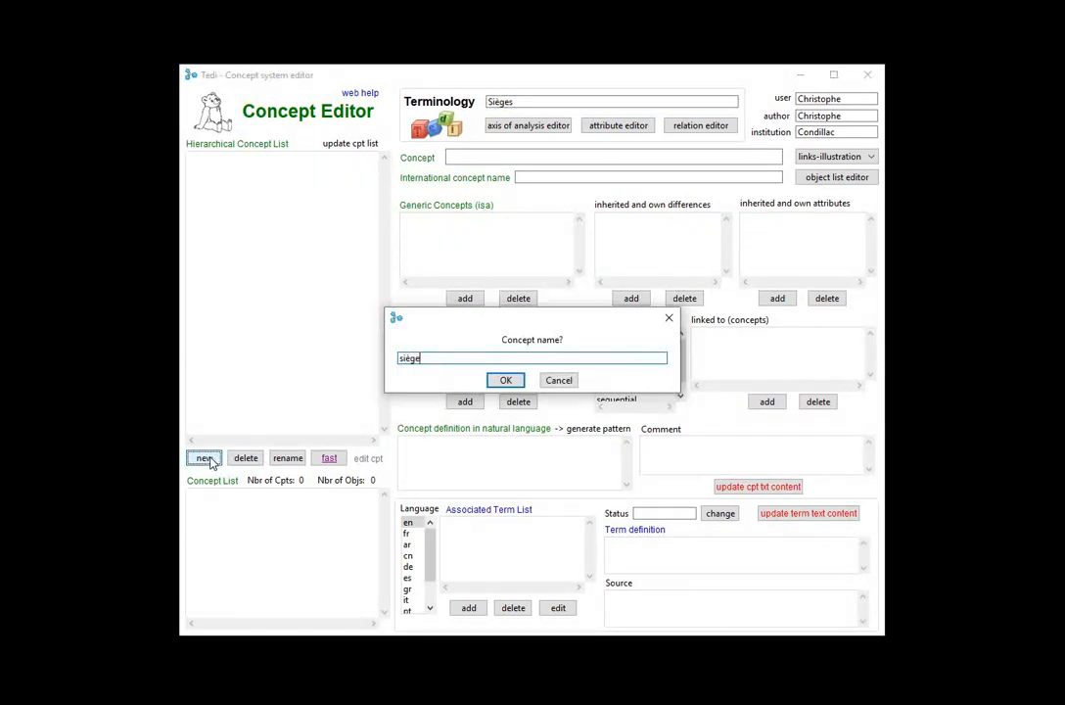
pyautogui.press('Return')
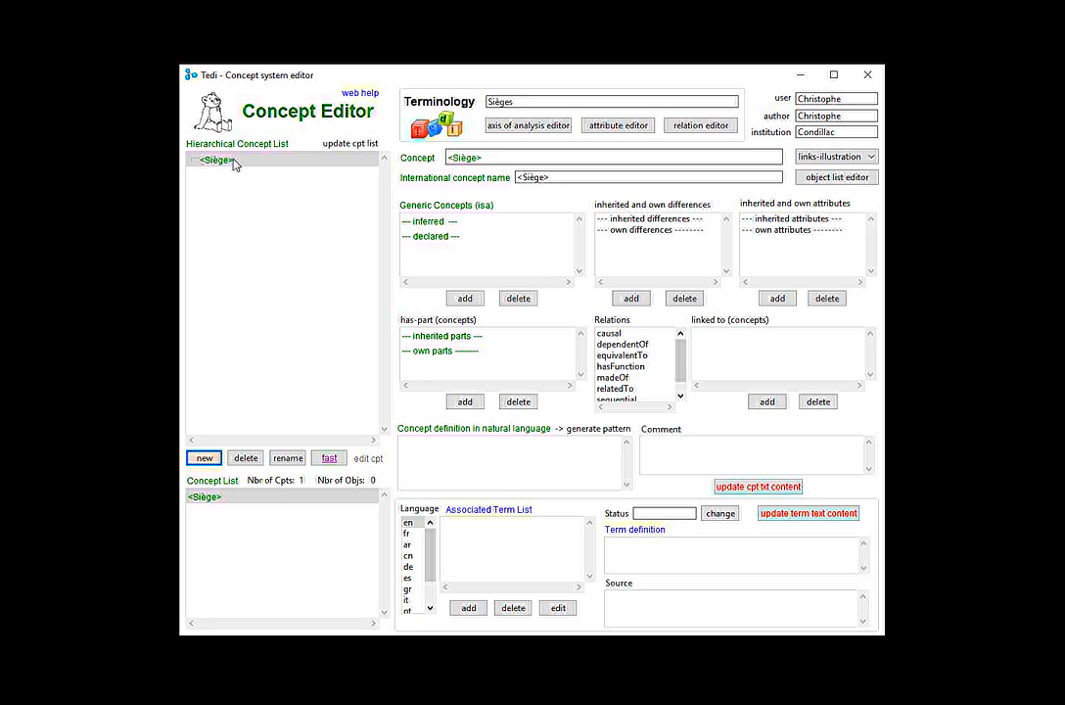
# Open the axis of analysis editor and create an axis with the national identifier name "Personnes".
pyautogui.click(503, 125)
pyautogui.moveTo(530, 240); pyautogui.dragTo(619, 229)
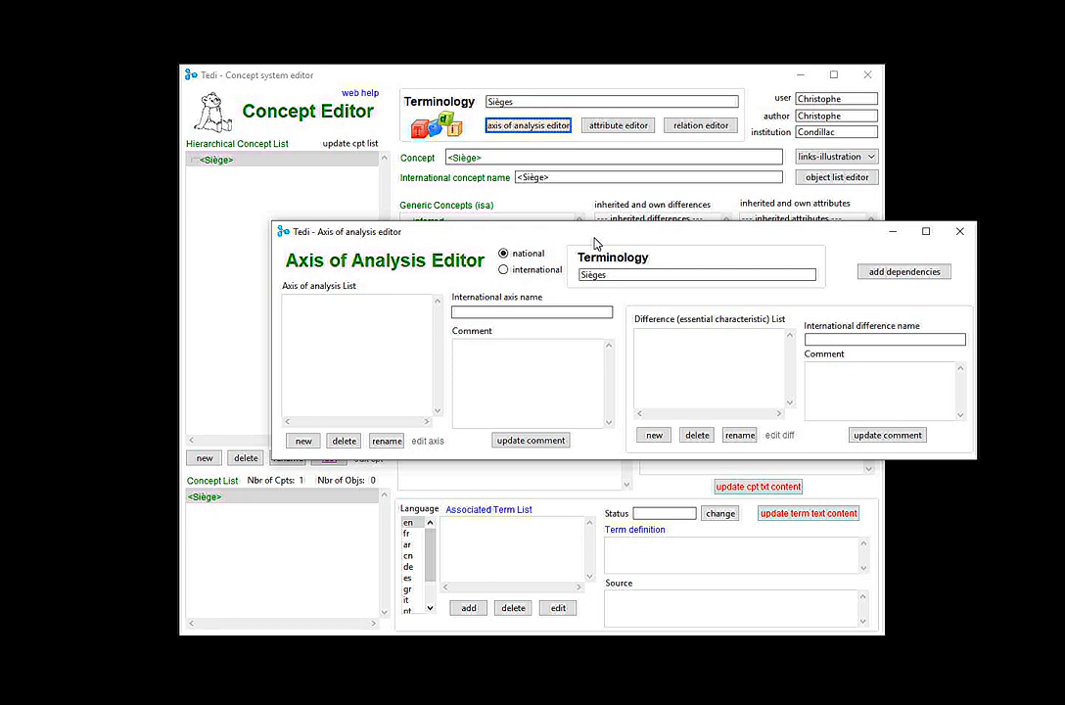
pyautogui.click(306, 441)
pyautogui.write('Personnes')
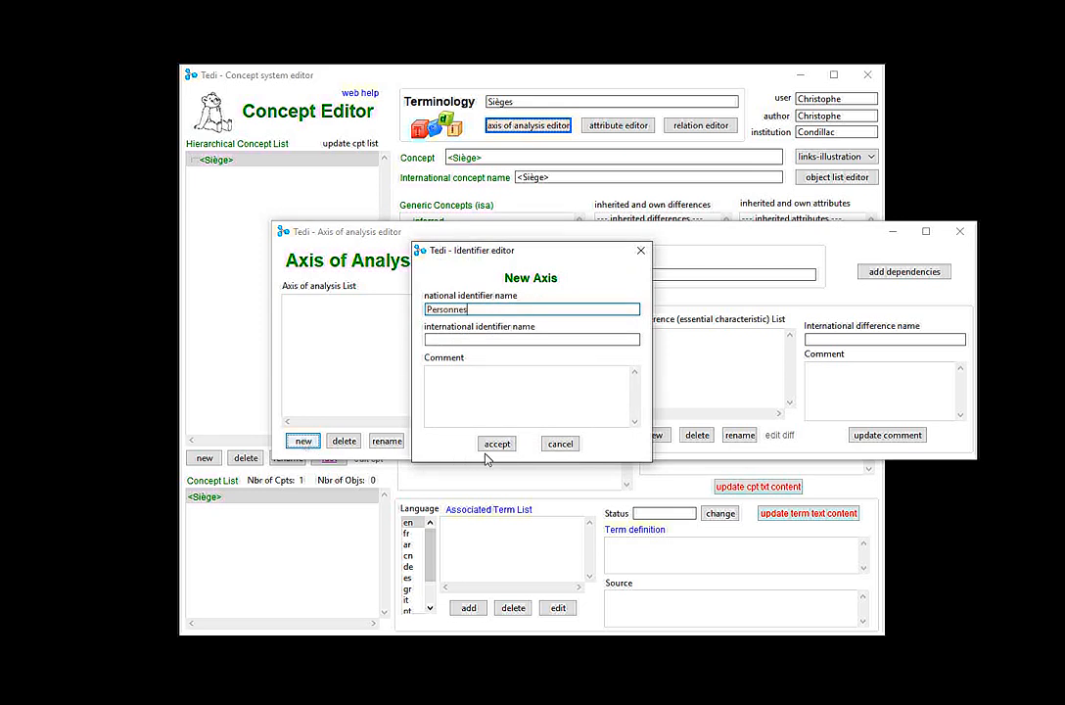
pyautogui.click(515, 448)
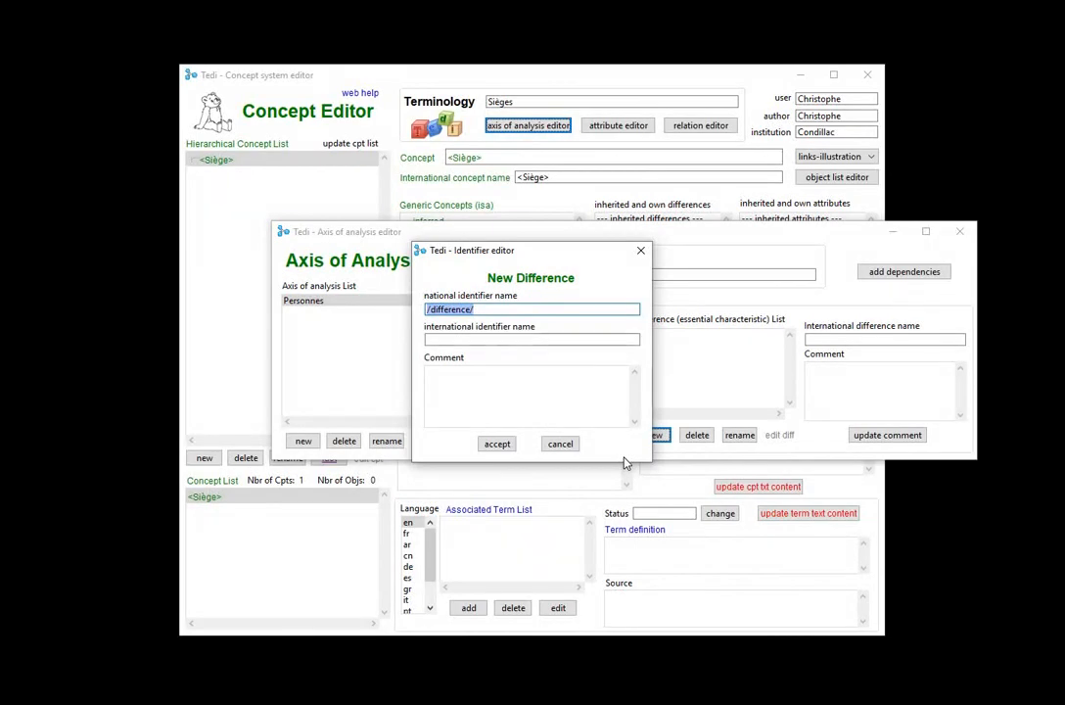
# Add the differences "pour une personne" and "pour plusieurs personnes" to the Personnes axis.
pyautogui.write('po')
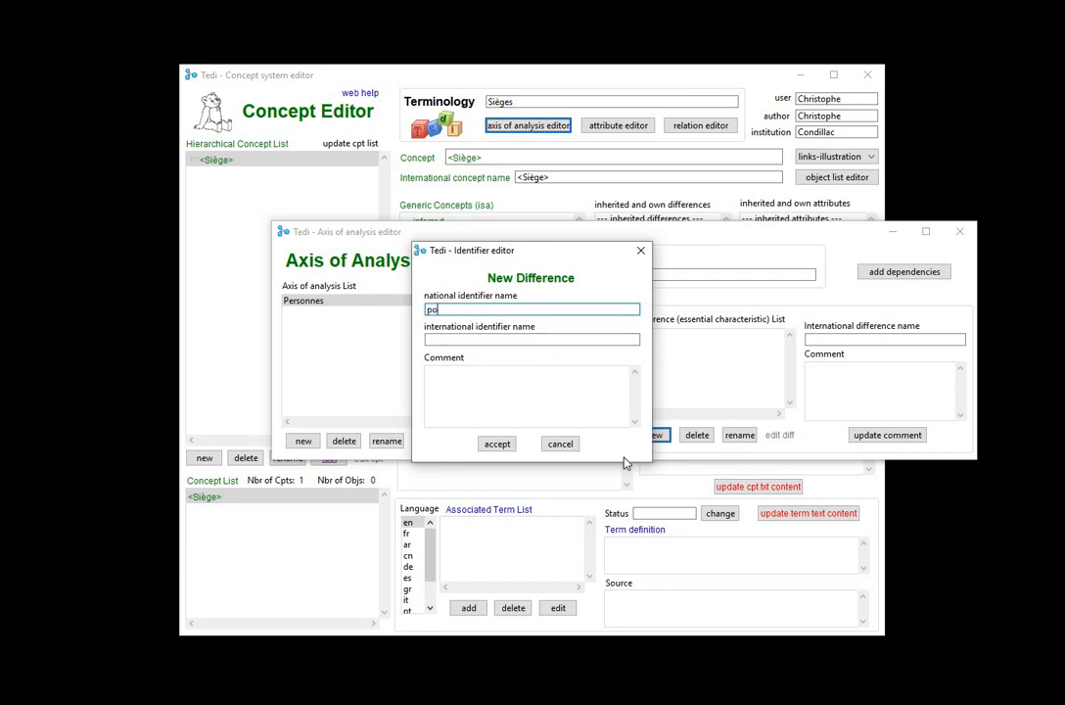
pyautogui.write('ur une personne')
pyautogui.click(495, 444)
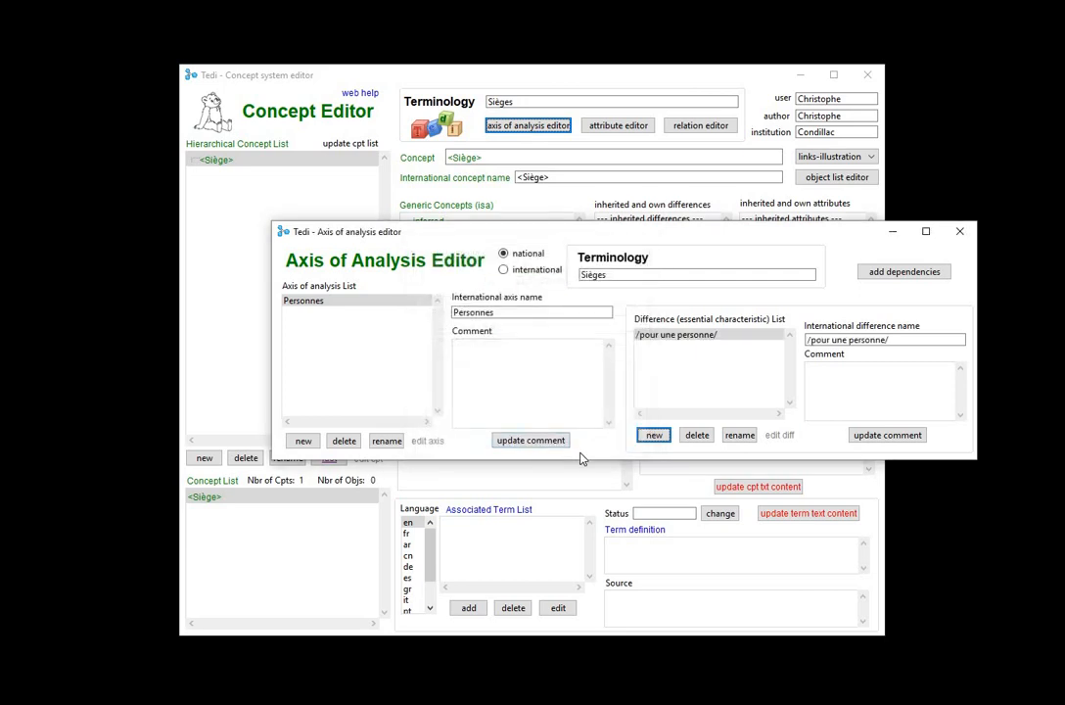
pyautogui.click(654, 434)
pyautogui.write('pour plusieurs per')
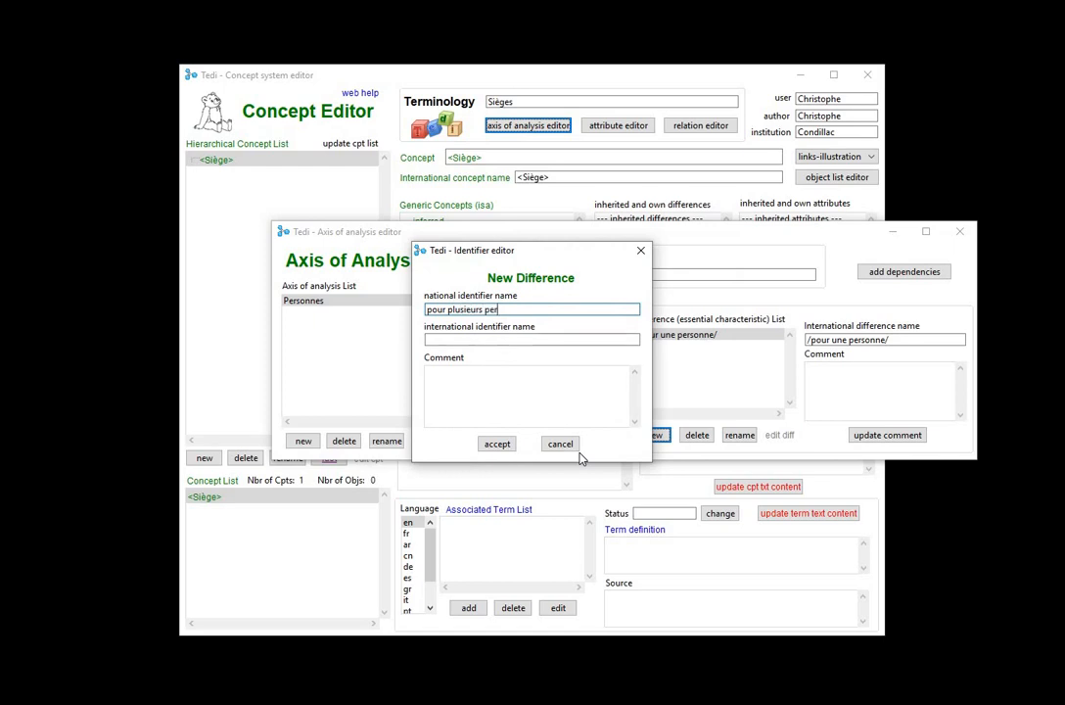
pyautogui.write('sonnes')
pyautogui.click(505, 446)
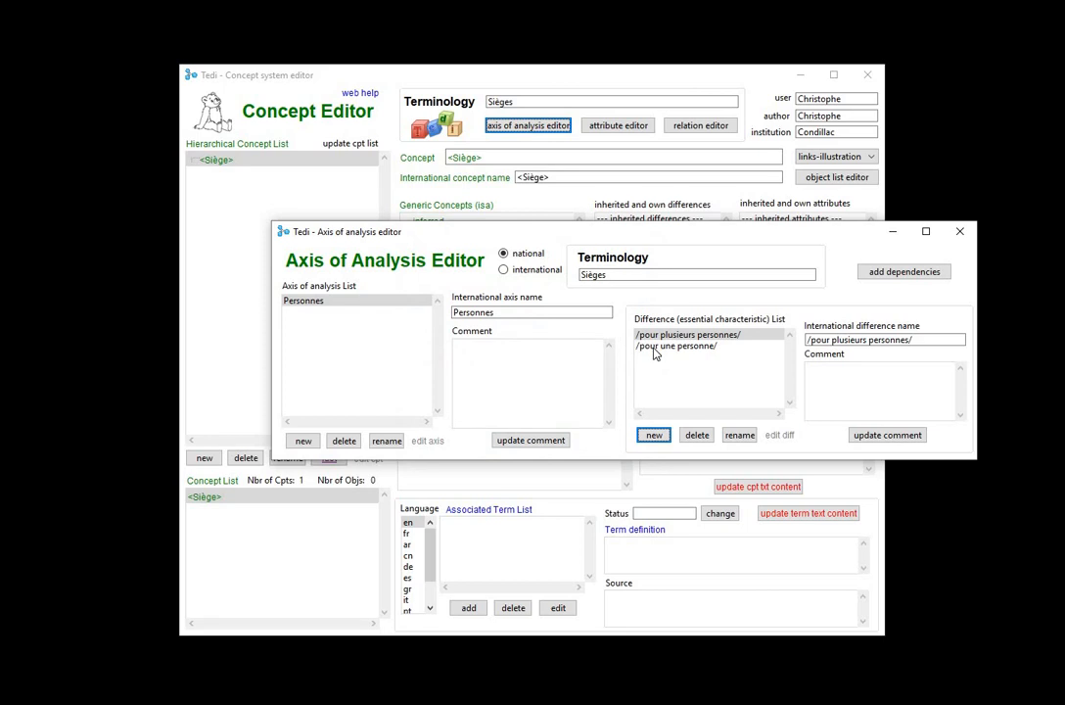
pyautogui.click(655, 348)
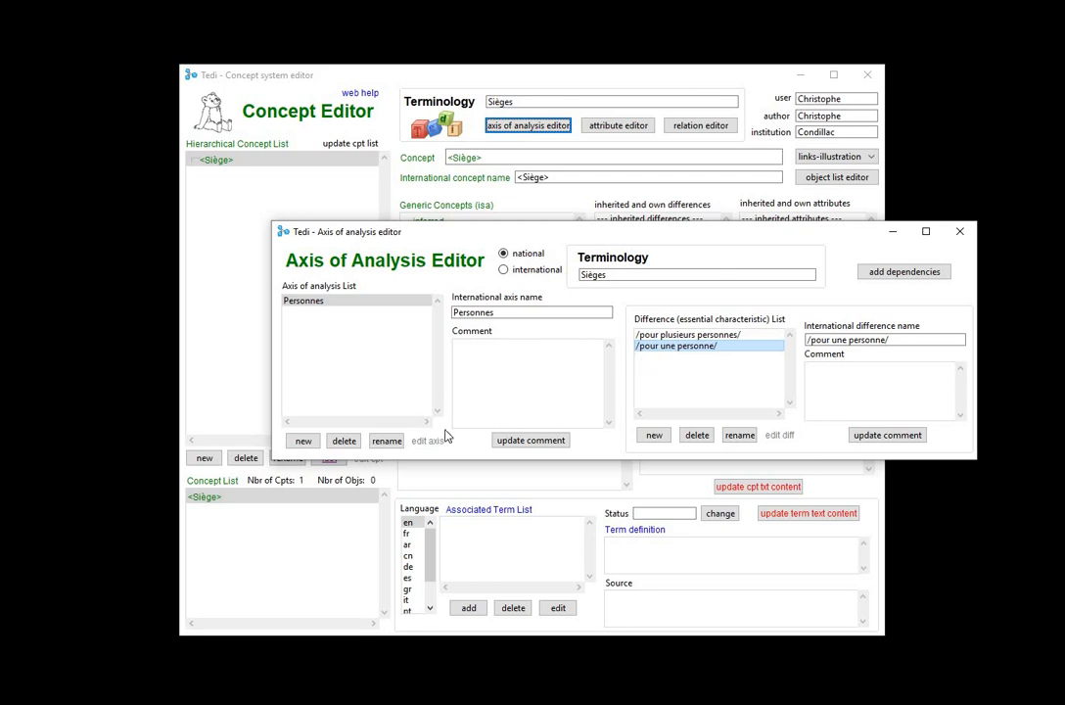
# Create a second axis of analysis with the national identifier name "Pieds".
pyautogui.click(312, 442)
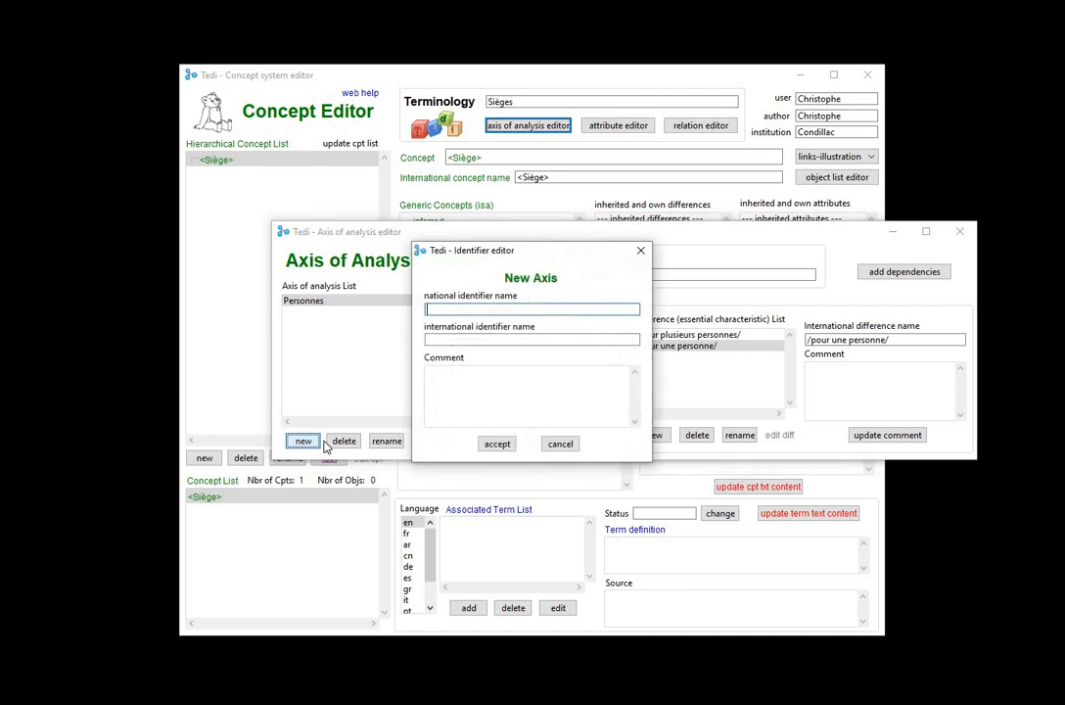
pyautogui.write('Pieds')
pyautogui.press('Tab')
pyautogui.click(501, 444)
# Add the differences "avec pieds" and "sans pieds" to the Pieds axis.
pyautogui.click(651, 435)
pyautogui.write('avec pieds')
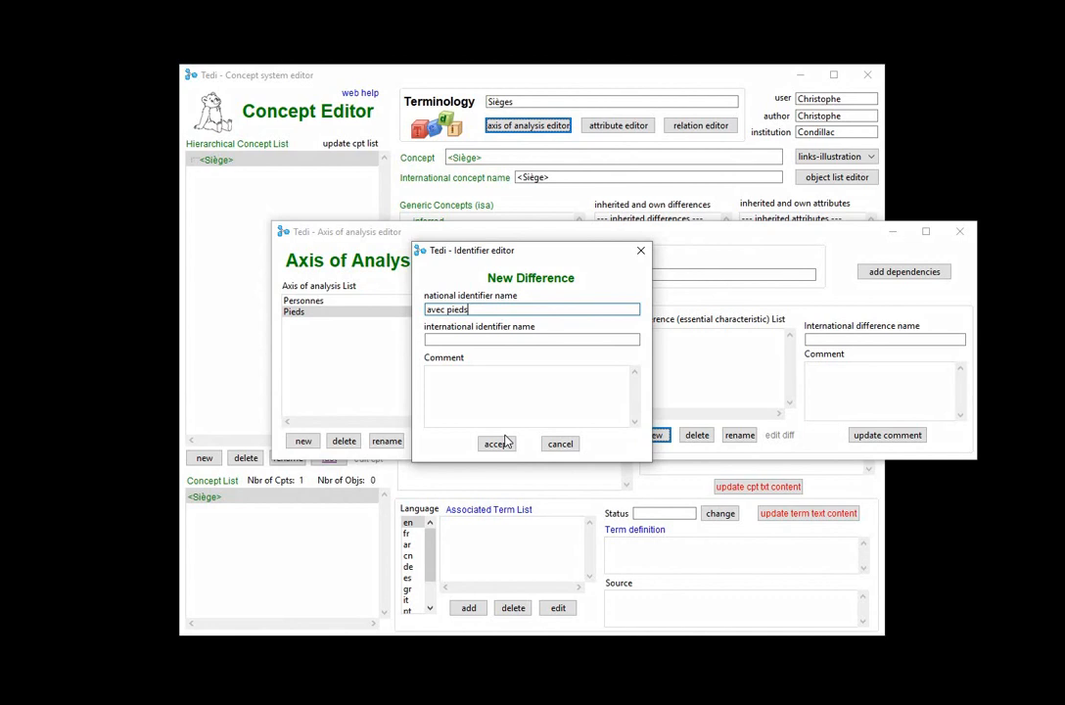
pyautogui.click(499, 443)
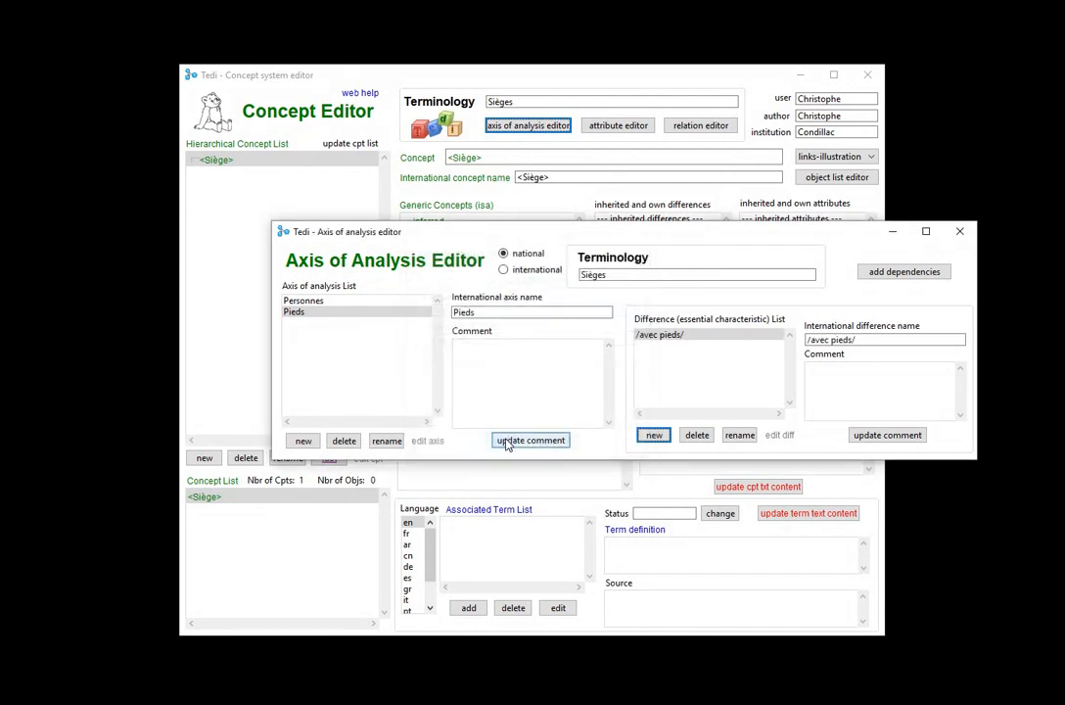
pyautogui.press('Return')
pyautogui.write('sans pieds')
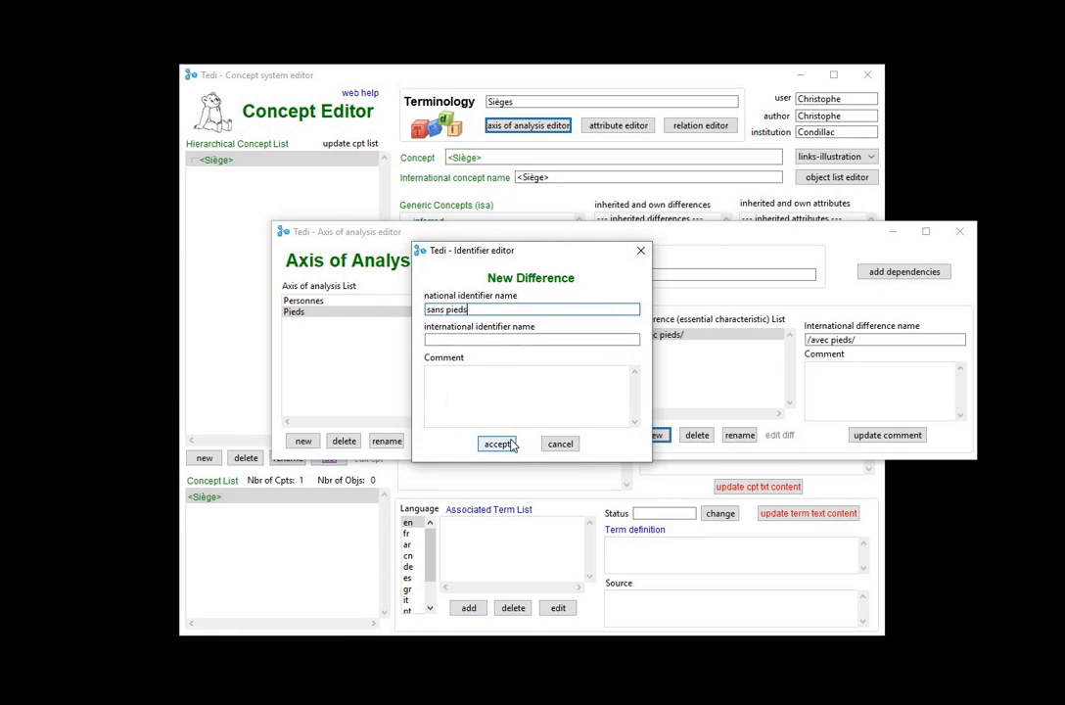
pyautogui.click(498, 444)
# Create a third axis of analysis with the national identifier name "Dossier".
pyautogui.click(319, 446)
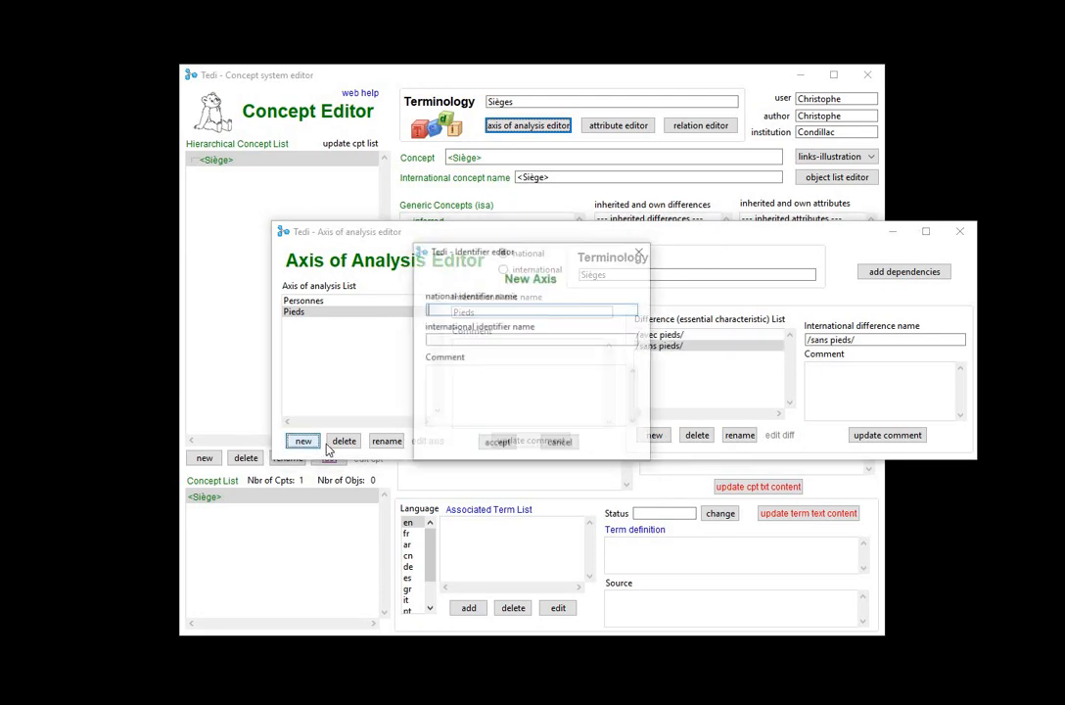
pyautogui.write('Dossier')
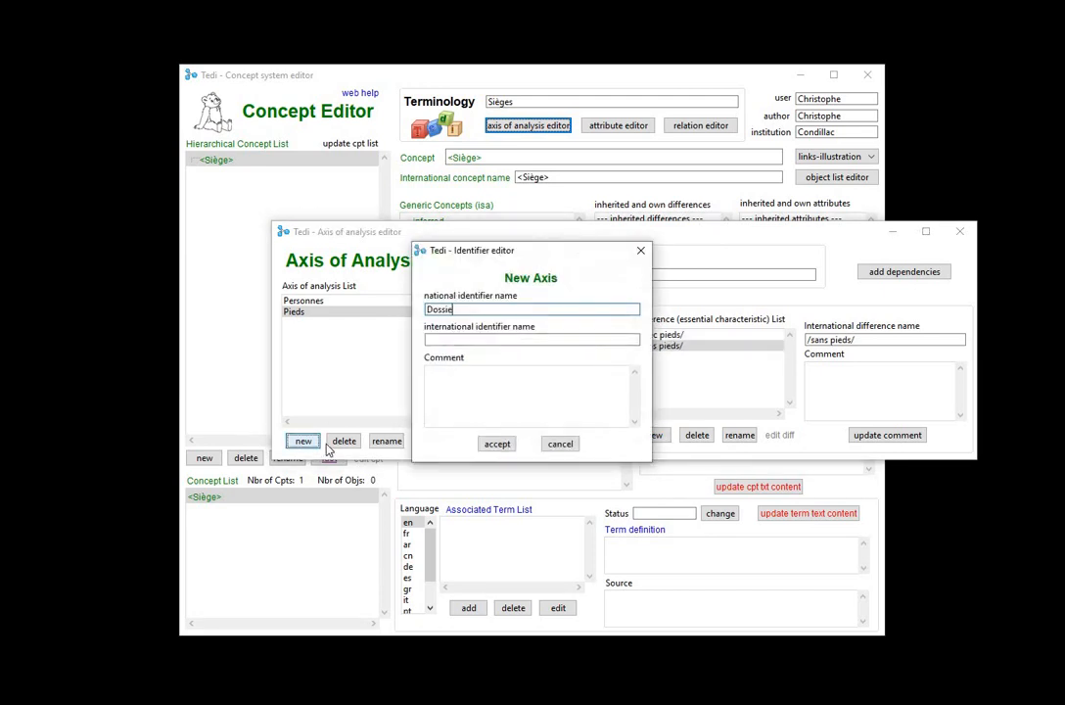
pyautogui.click(496, 446)
# Add the differences "avec dossier" and "sans dossier" to the Dossier axis.
pyautogui.click(654, 436)
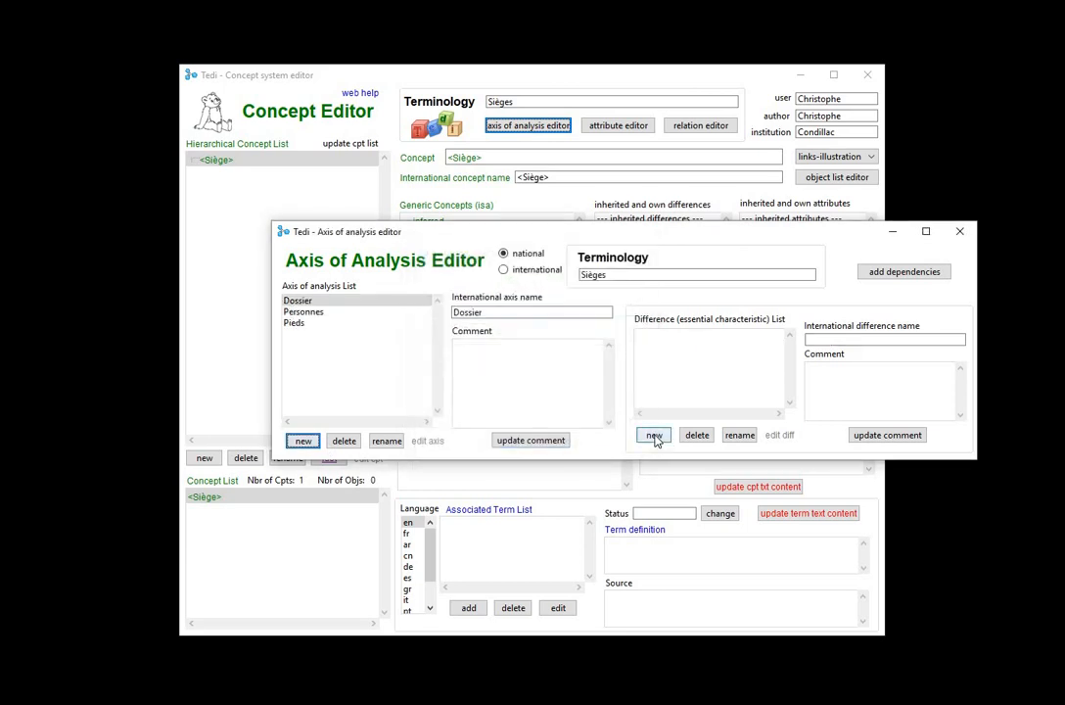
pyautogui.write('avec dossier')
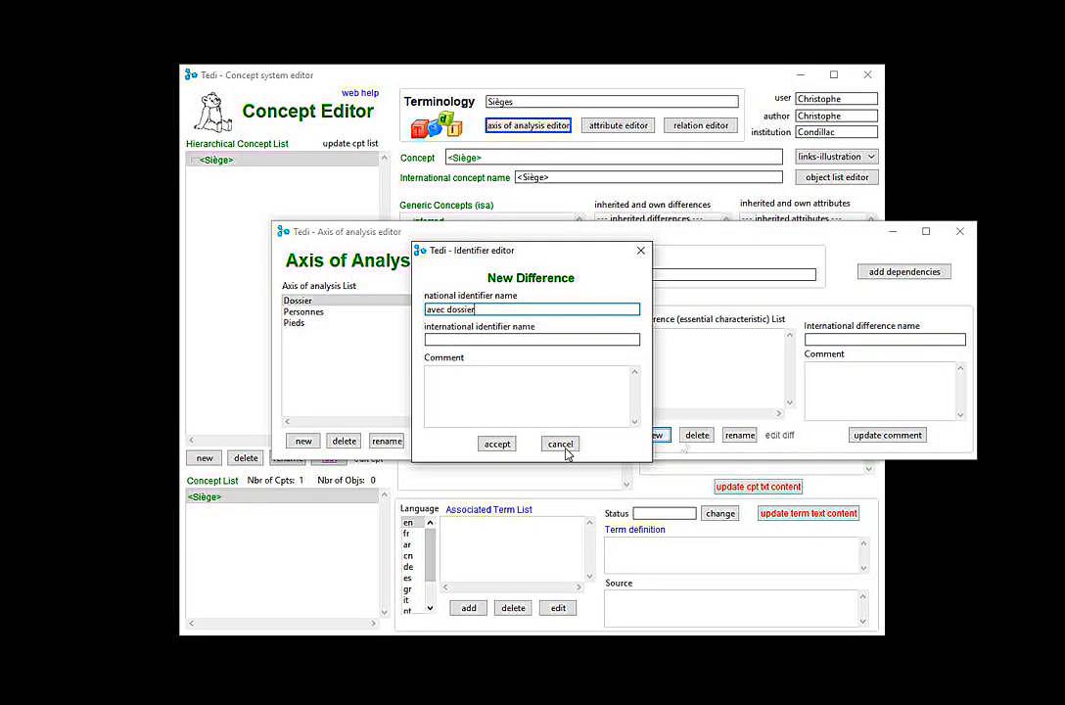
pyautogui.click(497, 443)
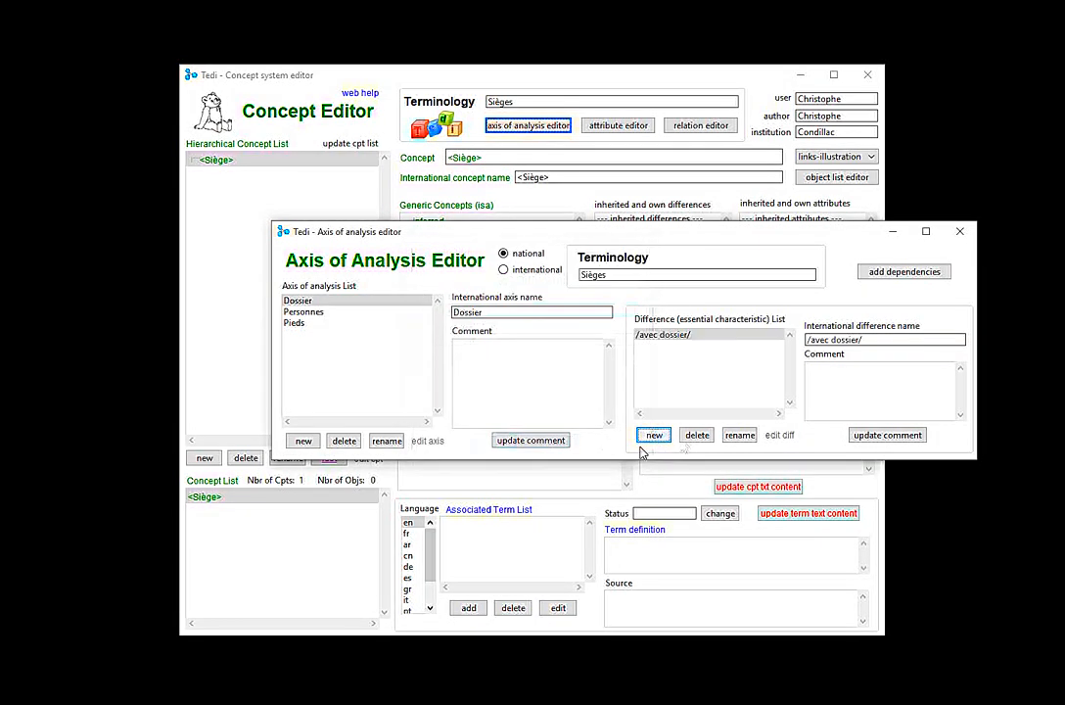
pyautogui.click(652, 436)
pyautogui.write('sans ')
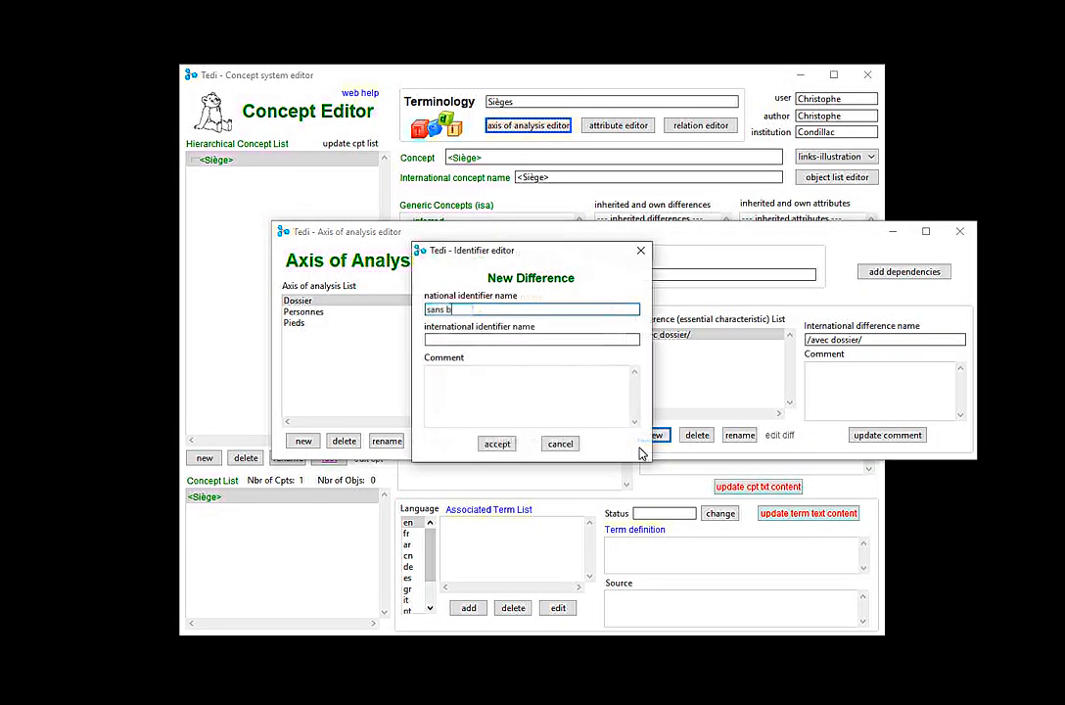
pyautogui.write('dossier')
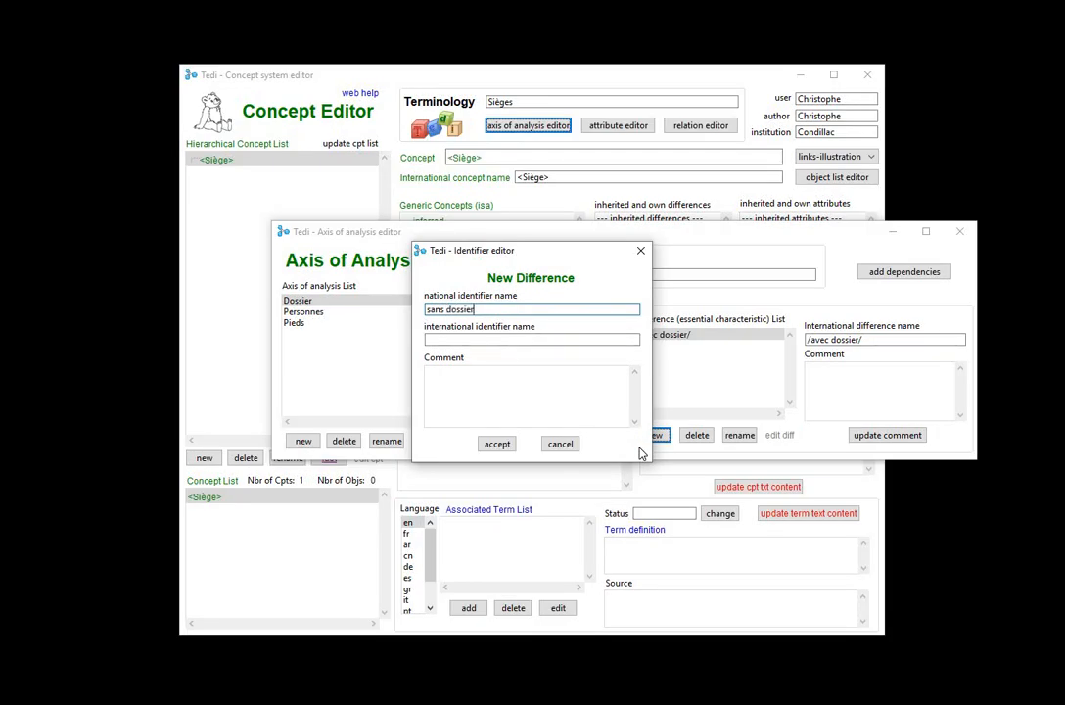
pyautogui.click(497, 444)
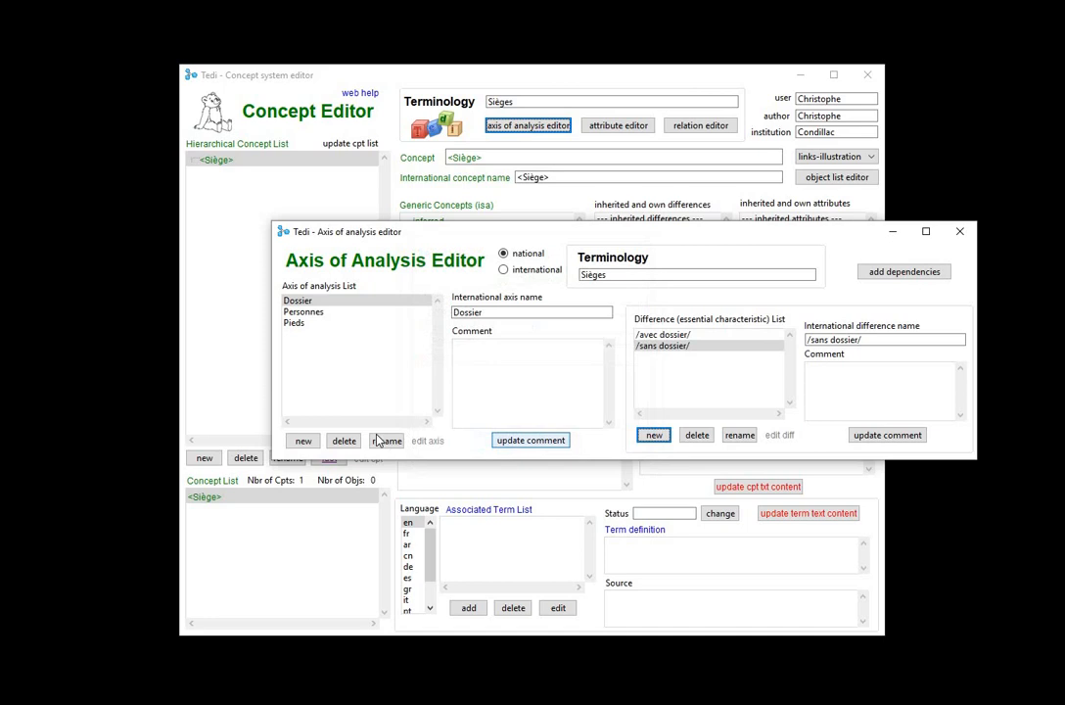
# Create a fourth axis of analysis with the national identifier name "Bras".
pyautogui.click(303, 443)
pyautogui.write('Bras')
pyautogui.click(497, 445)
# Add the differences "avec bras" and "sans bras" to the Bras axis and close the axis of analysis editor.
pyautogui.click(656, 436)
pyautogui.write('avec bras')
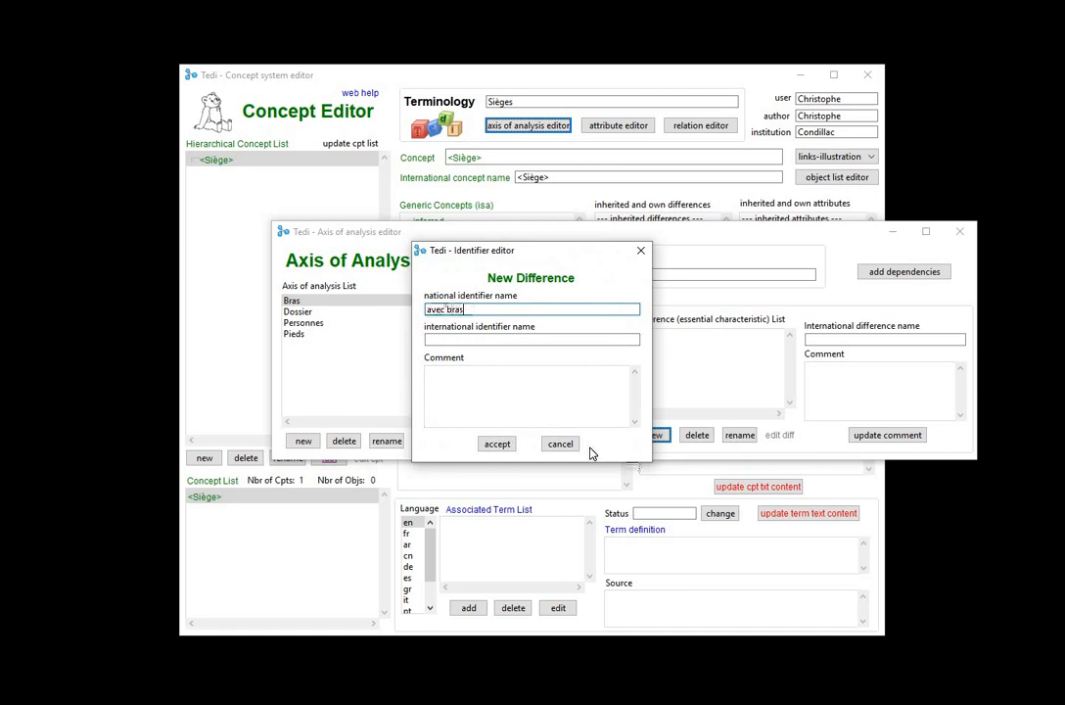
pyautogui.click(498, 443)
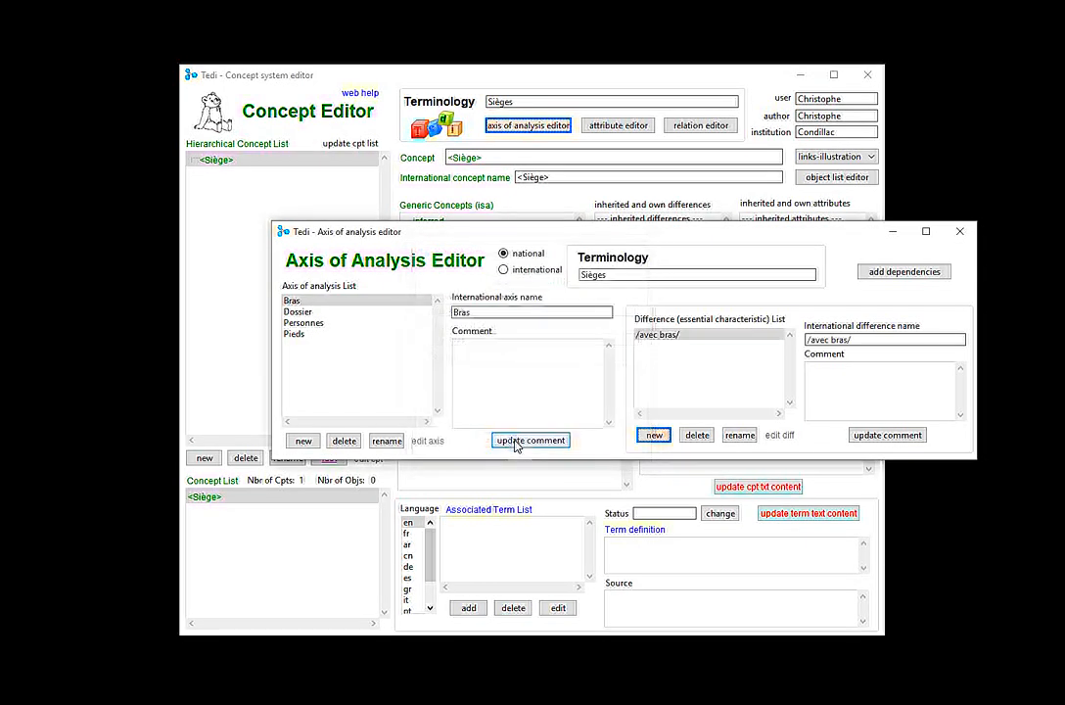
pyautogui.press('Return')
pyautogui.write('sans bras')
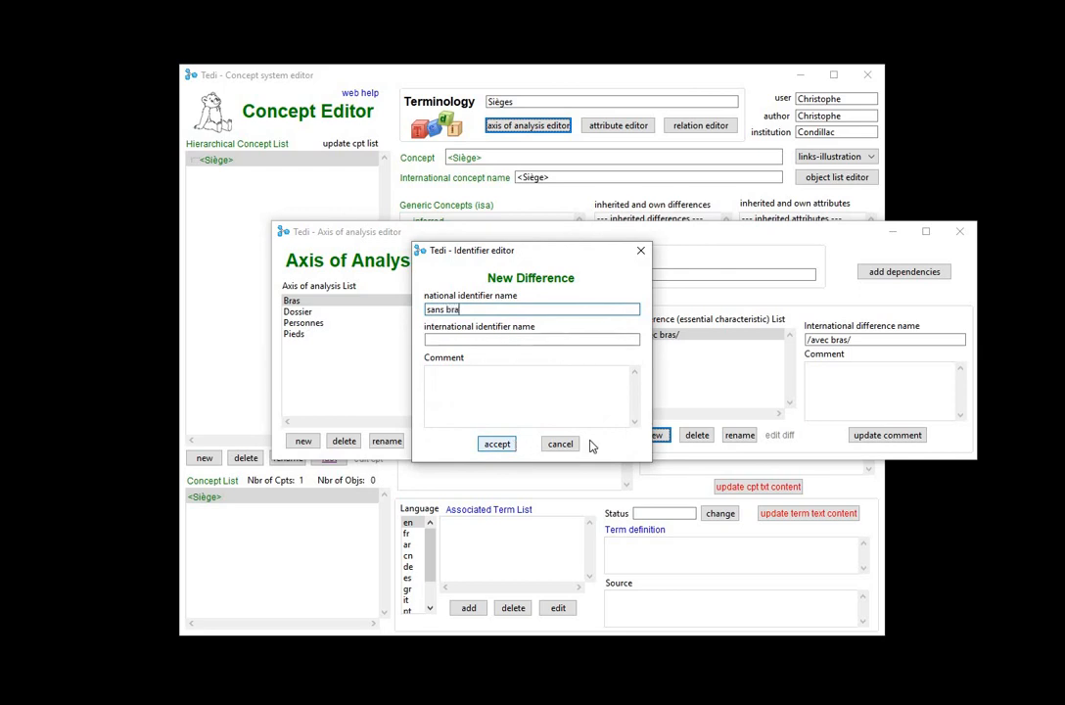
pyautogui.click(518, 444)
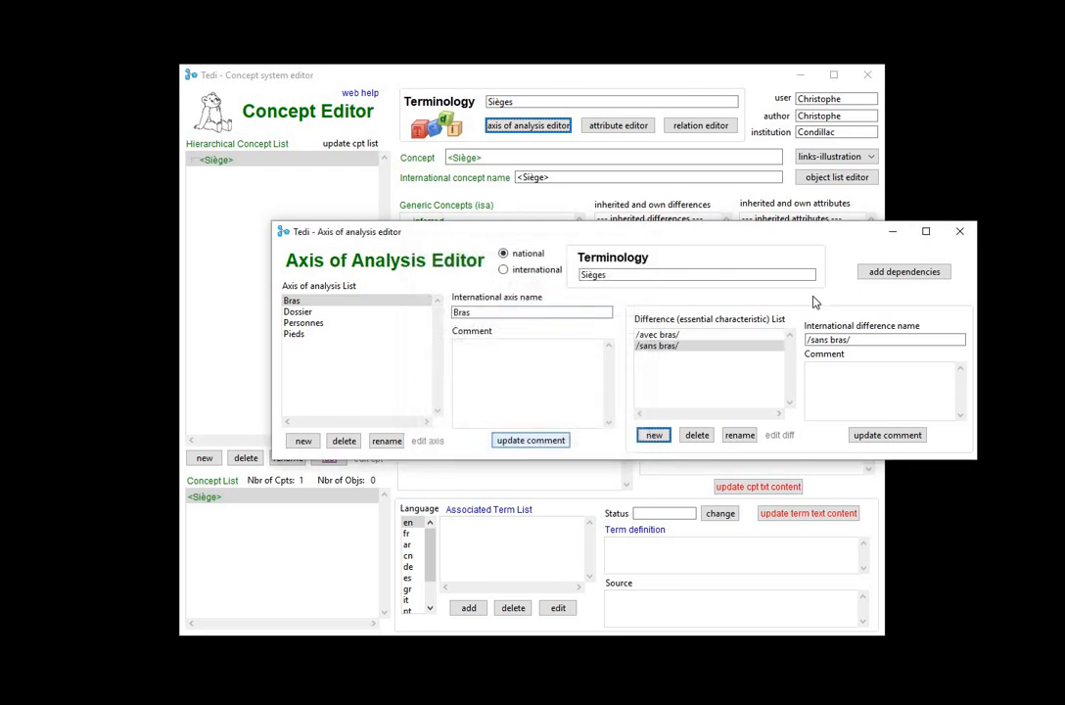
pyautogui.click(957, 231)
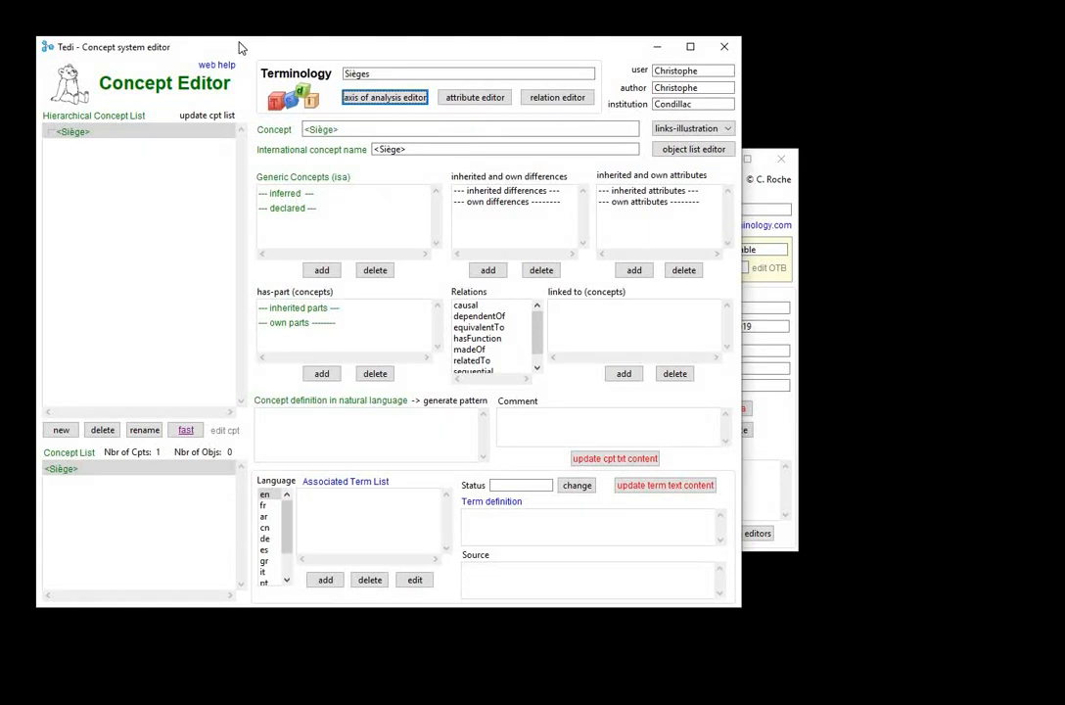
# Open the term editor of the Sièges ontoterminology for the French language (fr).
pyautogui.click(754, 215)
pyautogui.click(658, 533)
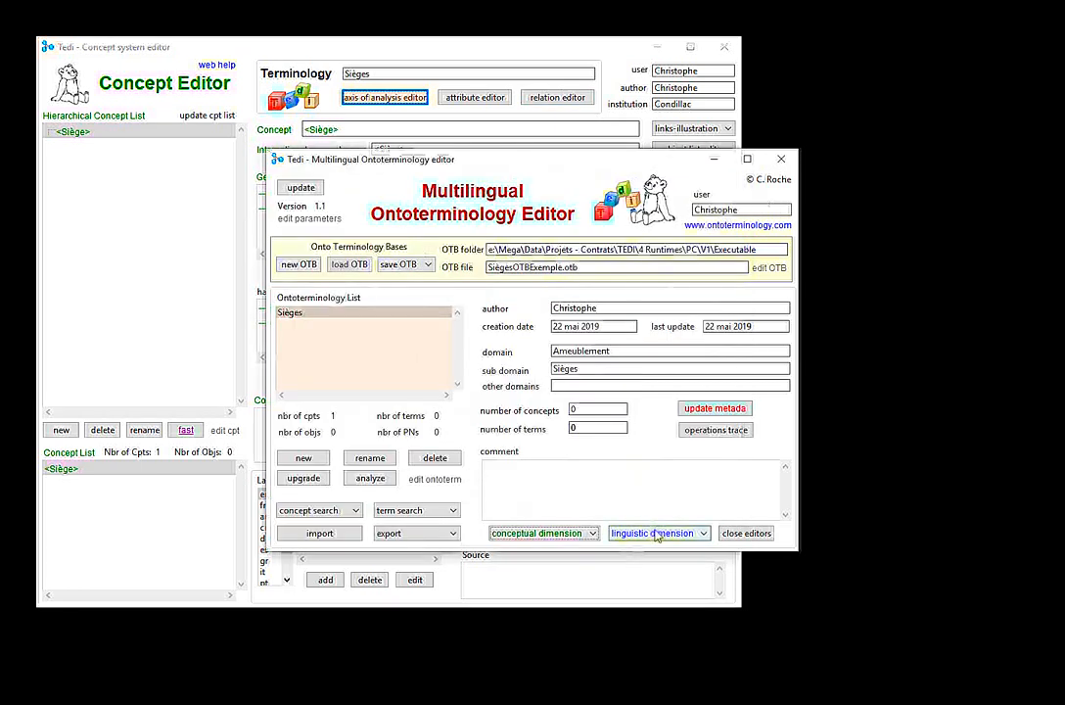
pyautogui.click(656, 551)
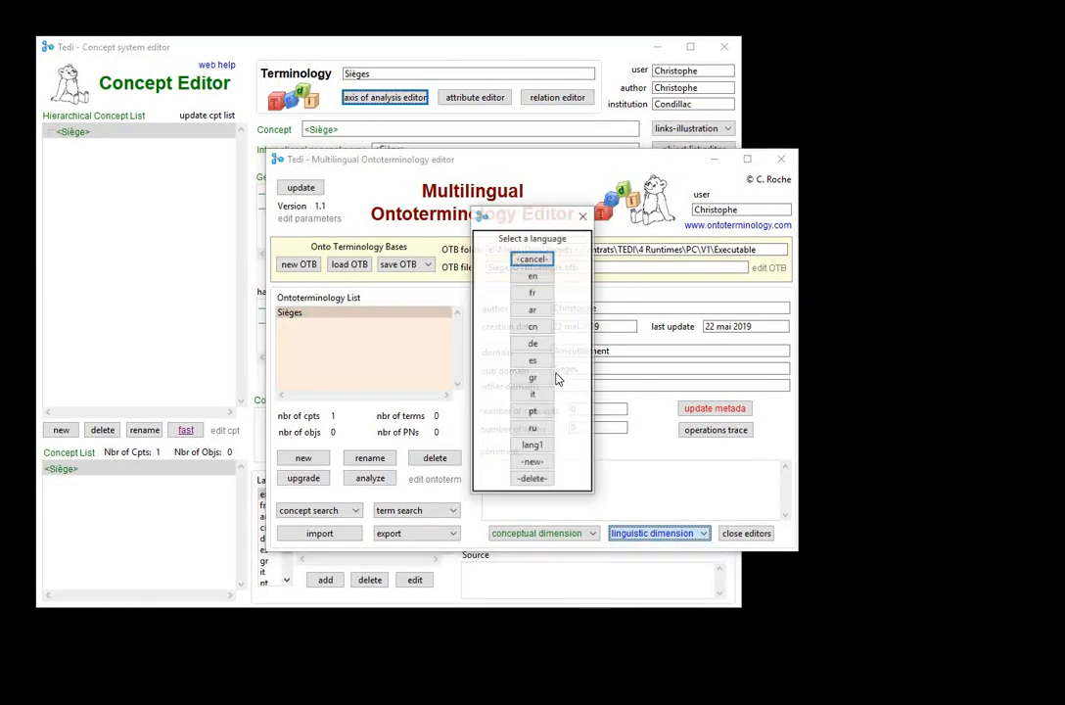
pyautogui.click(533, 294)
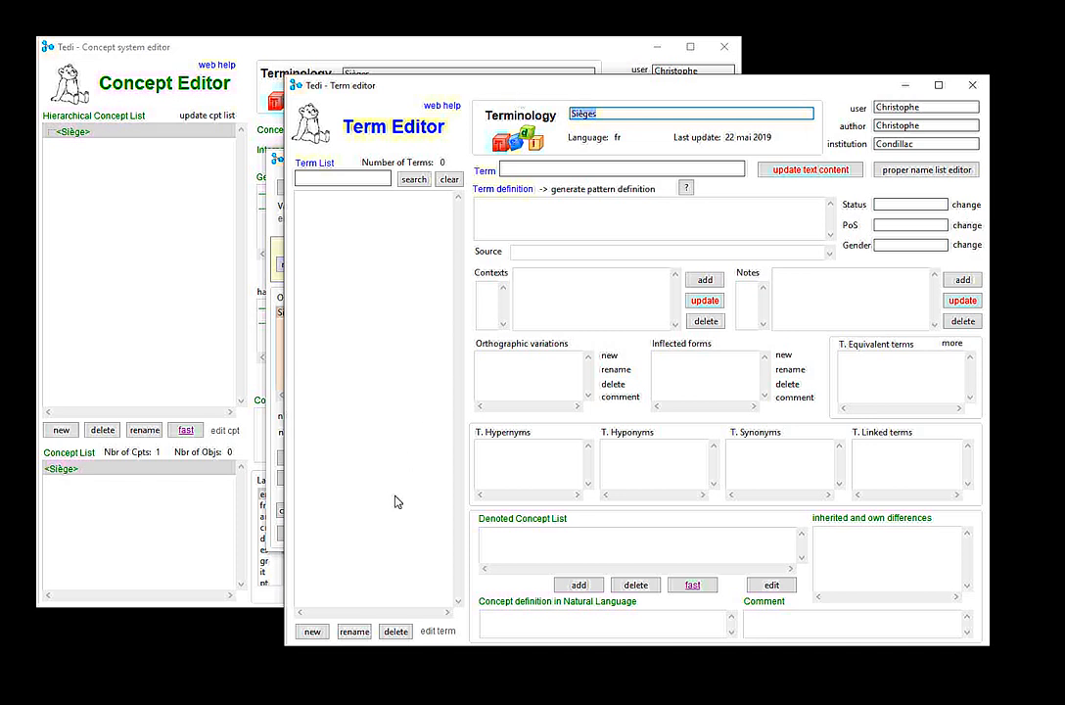
# Create the French term "siège".
pyautogui.click(317, 635)
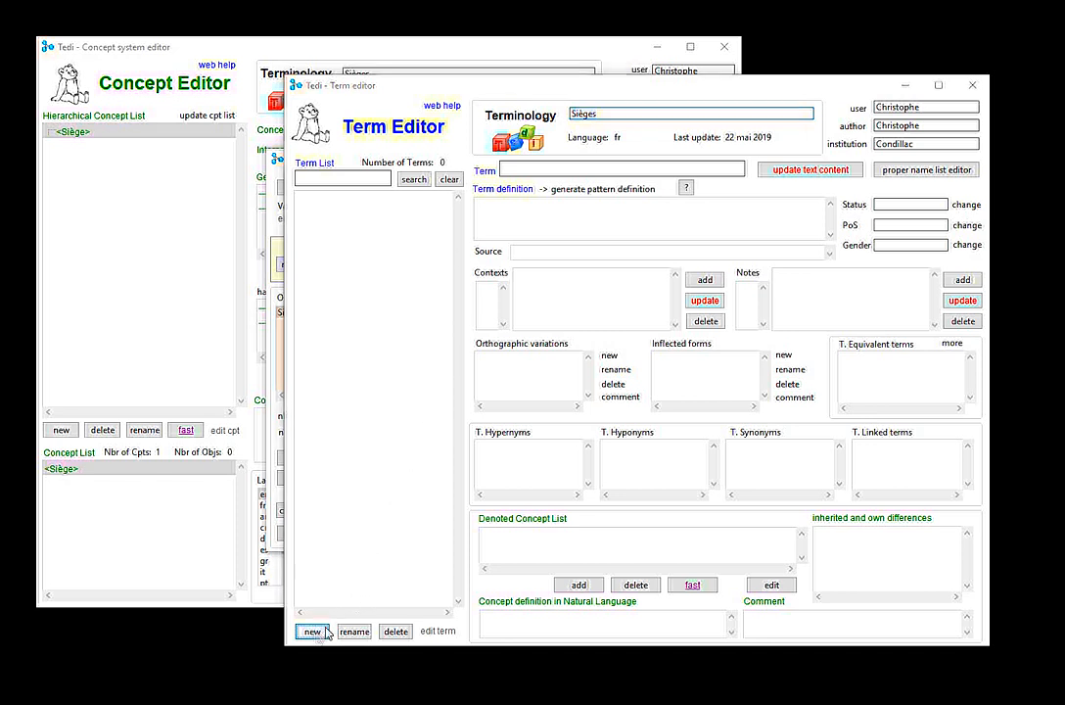
pyautogui.write('siège')
pyautogui.press('Return')
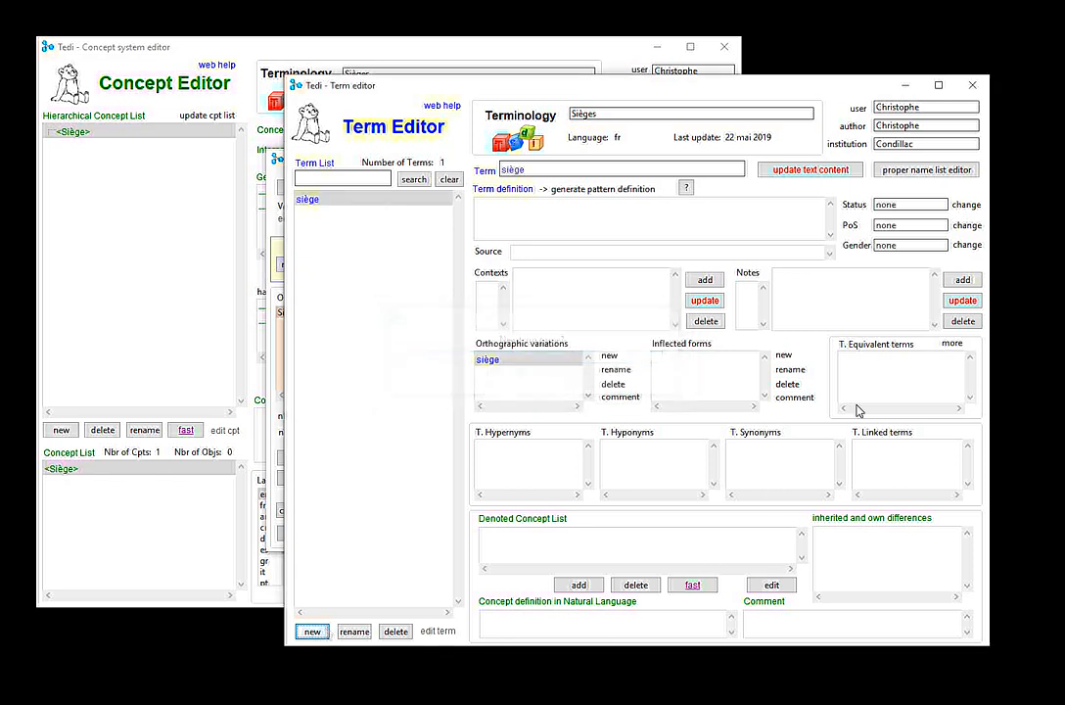
# Set the term siège to status preferred, part of speech noun and gender masculine.
pyautogui.click(967, 206)
pyautogui.click(545, 354)
pyautogui.click(966, 227)
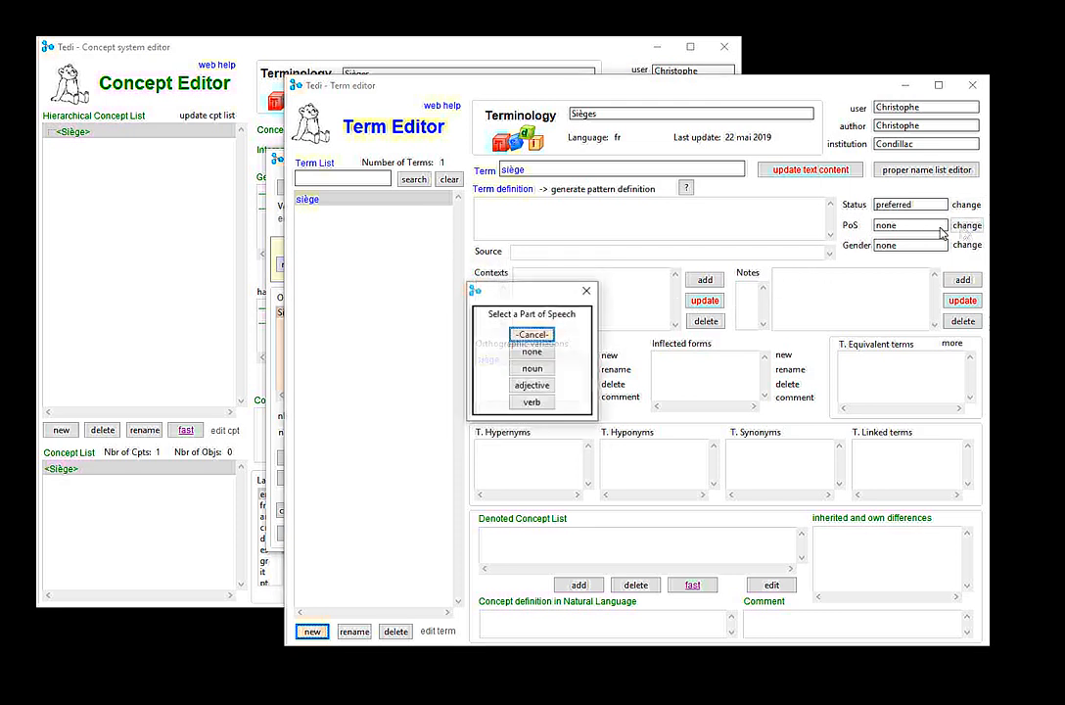
pyautogui.click(532, 369)
pyautogui.click(967, 247)
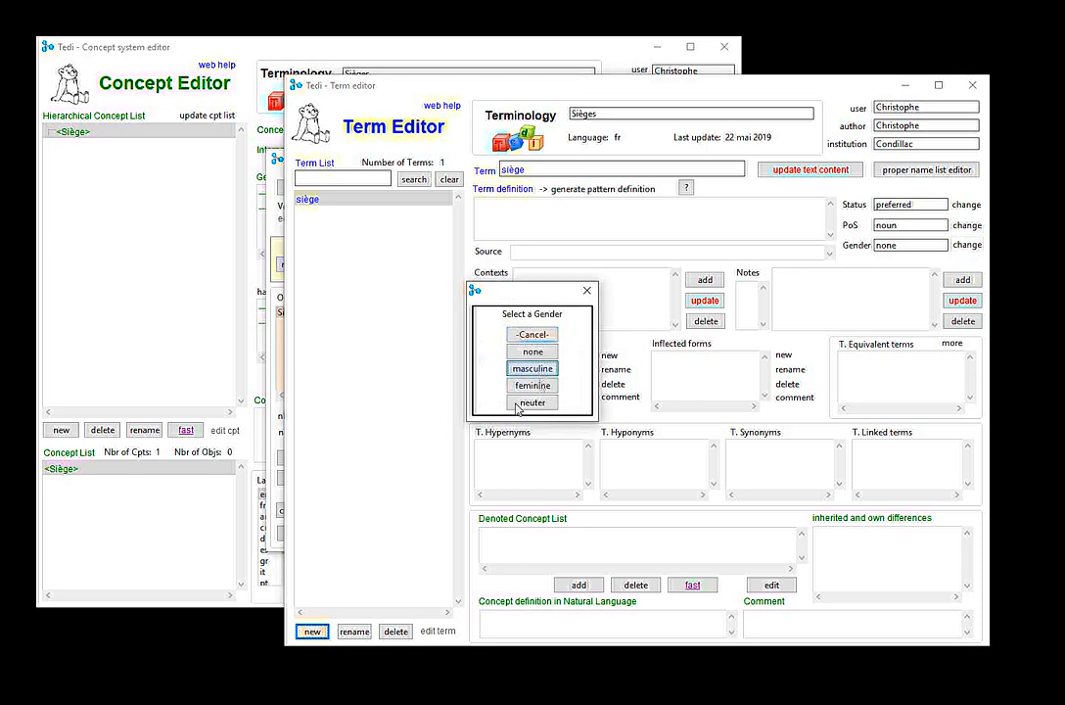
pyautogui.click(516, 403)
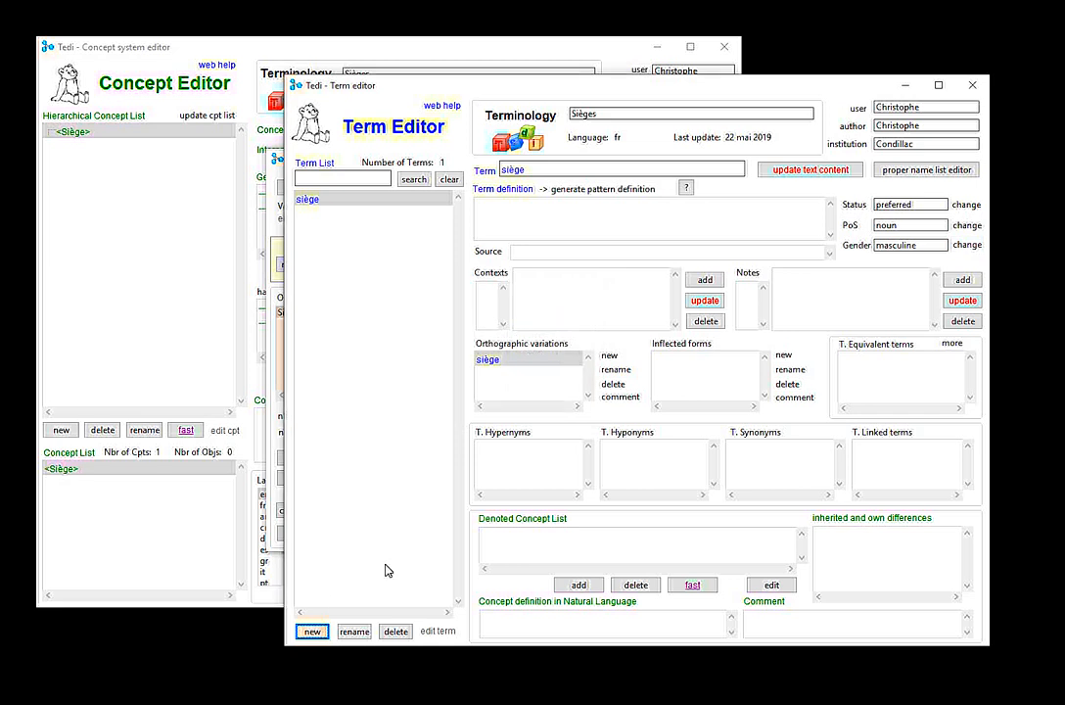
# Create the French terms "chaise", "fauteuil" and "canapé".
pyautogui.press('Return')
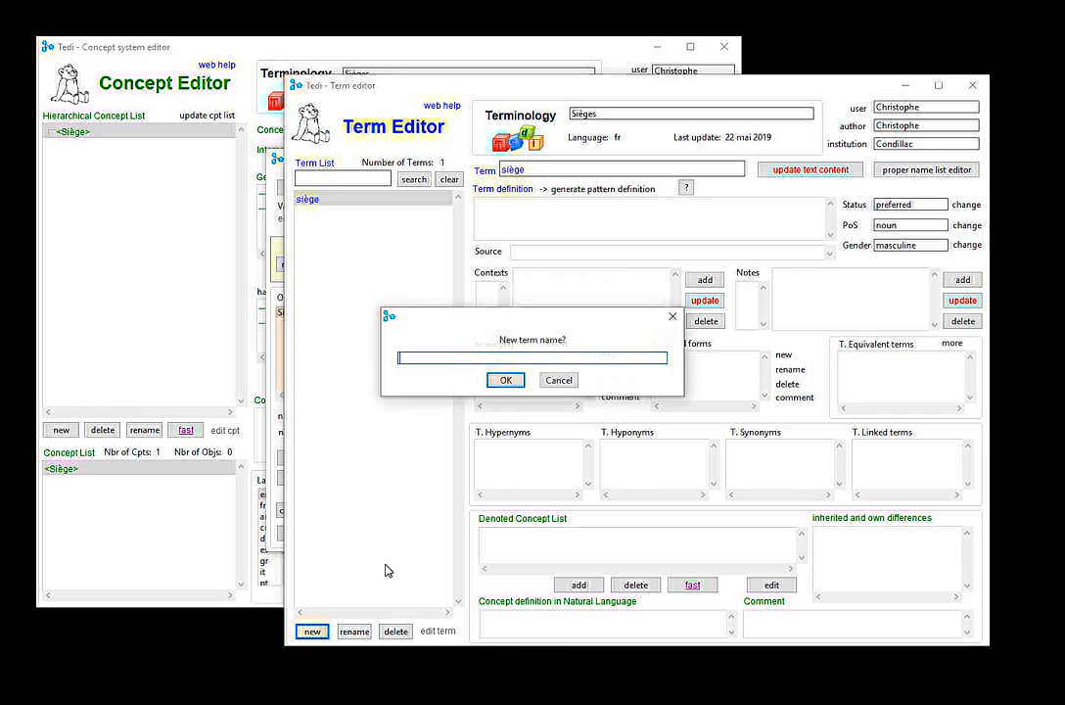
pyautogui.write('chaise')
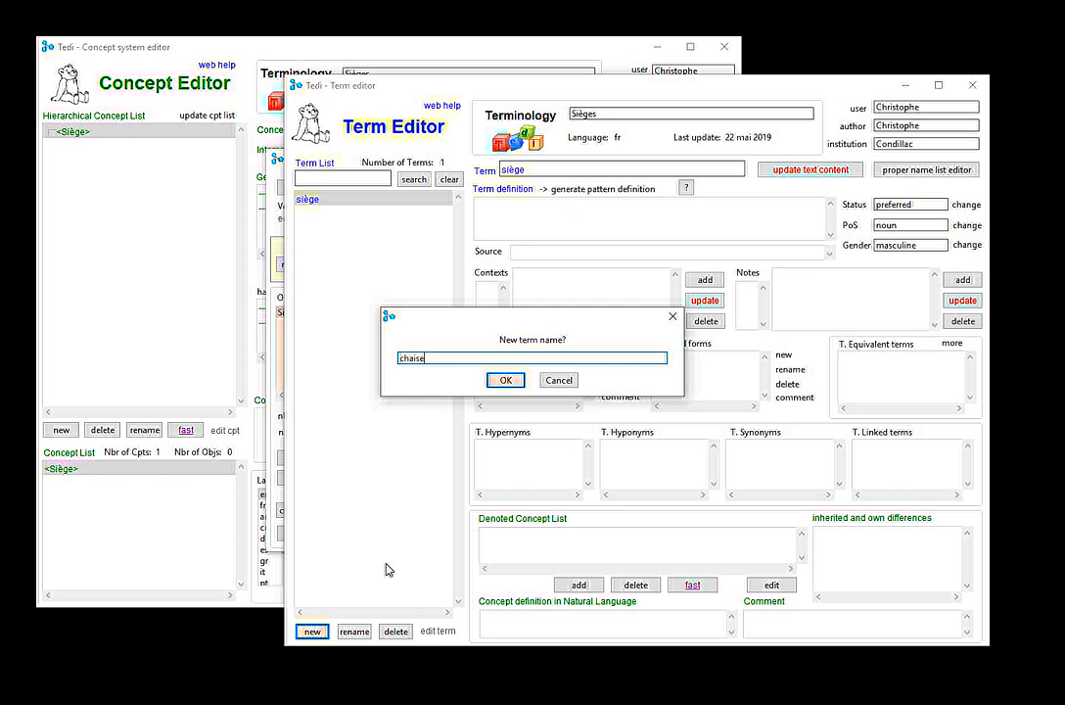
pyautogui.press('Return')
pyautogui.press('Return')
pyautogui.write('fauteuil')
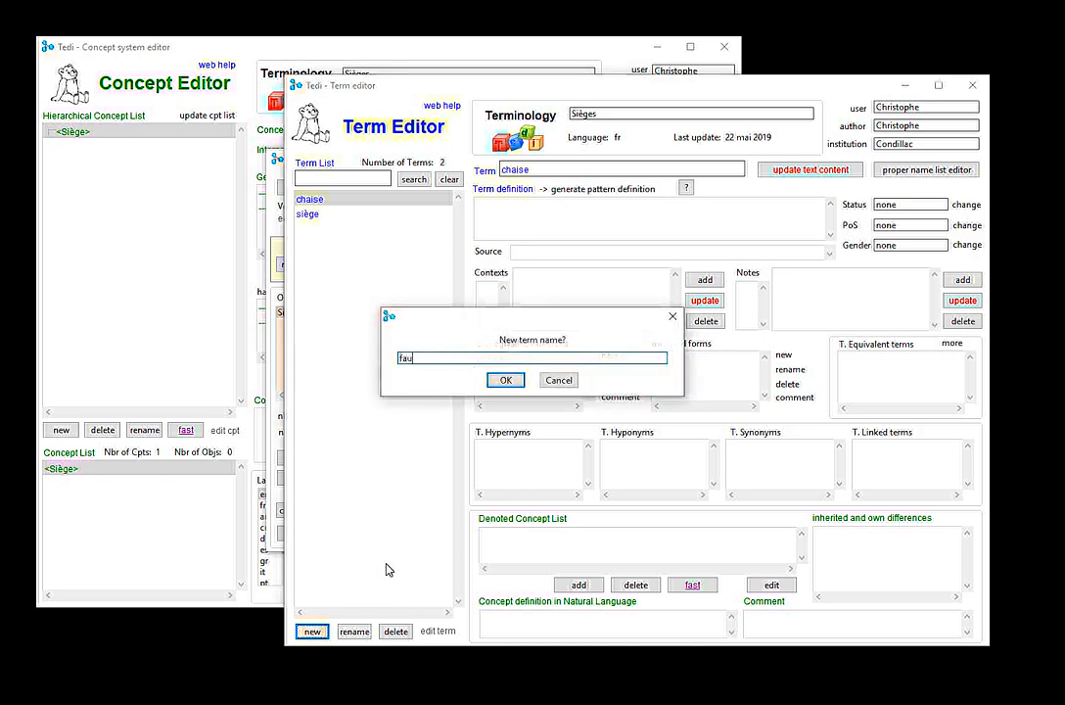
pyautogui.press('Return')
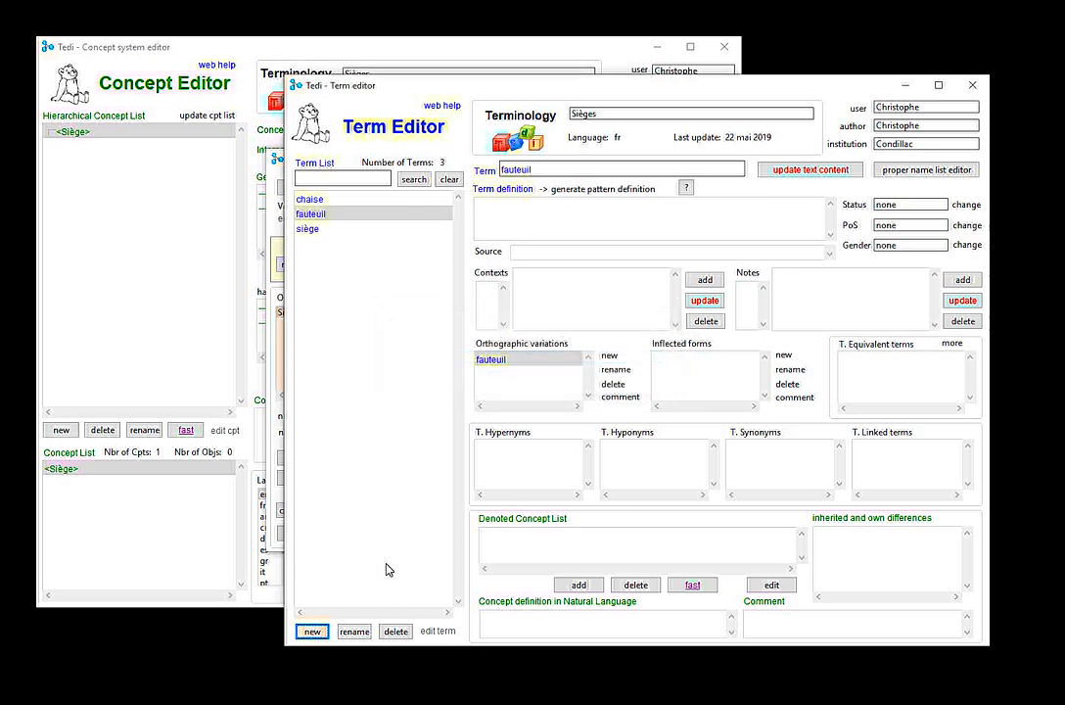
pyautogui.press('Return')
pyautogui.write('canapé')
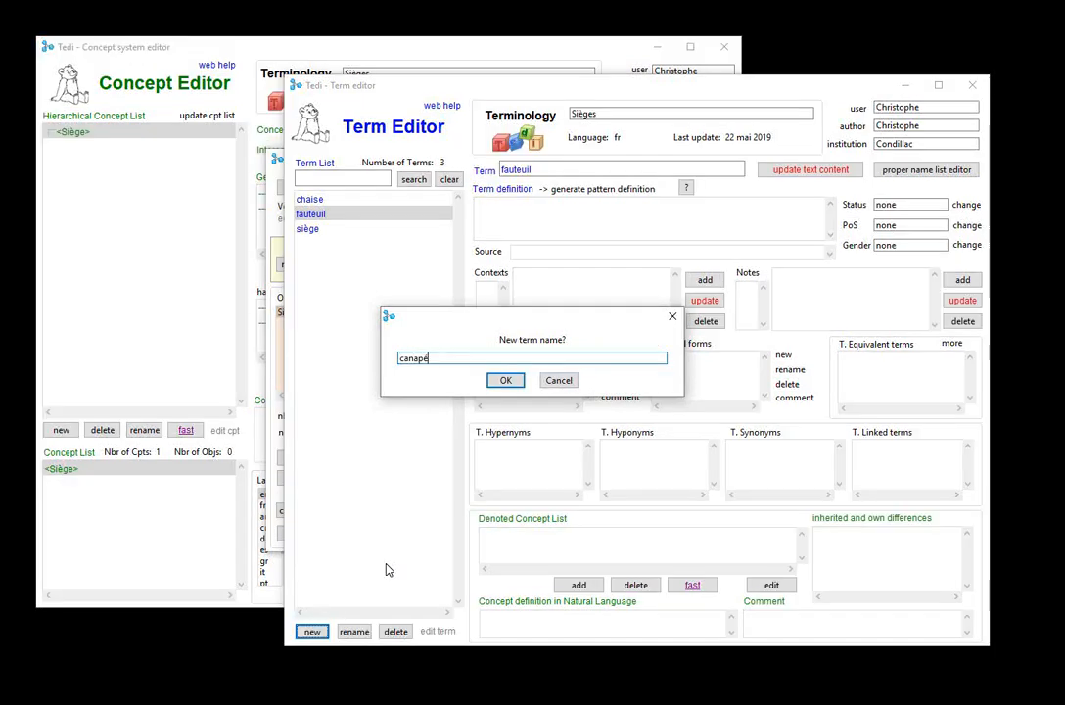
pyautogui.press('Return')
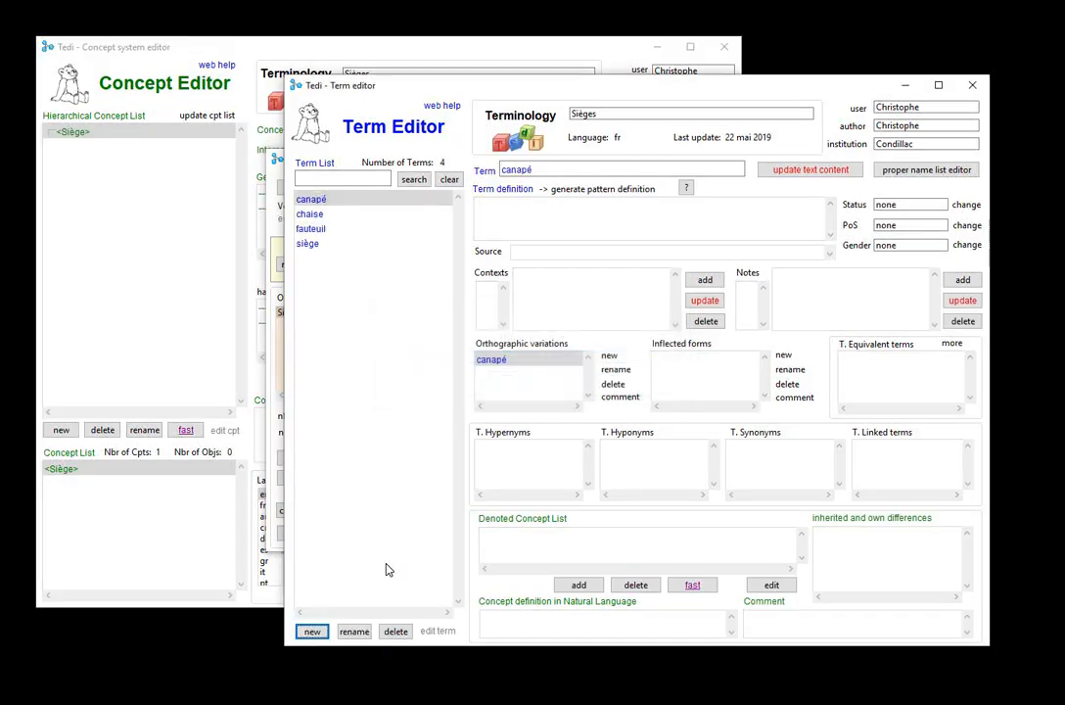
# Create the French terms "banc" and "tabouret".
pyautogui.press('Return')
pyautogui.press('Escape')
pyautogui.press('Return')
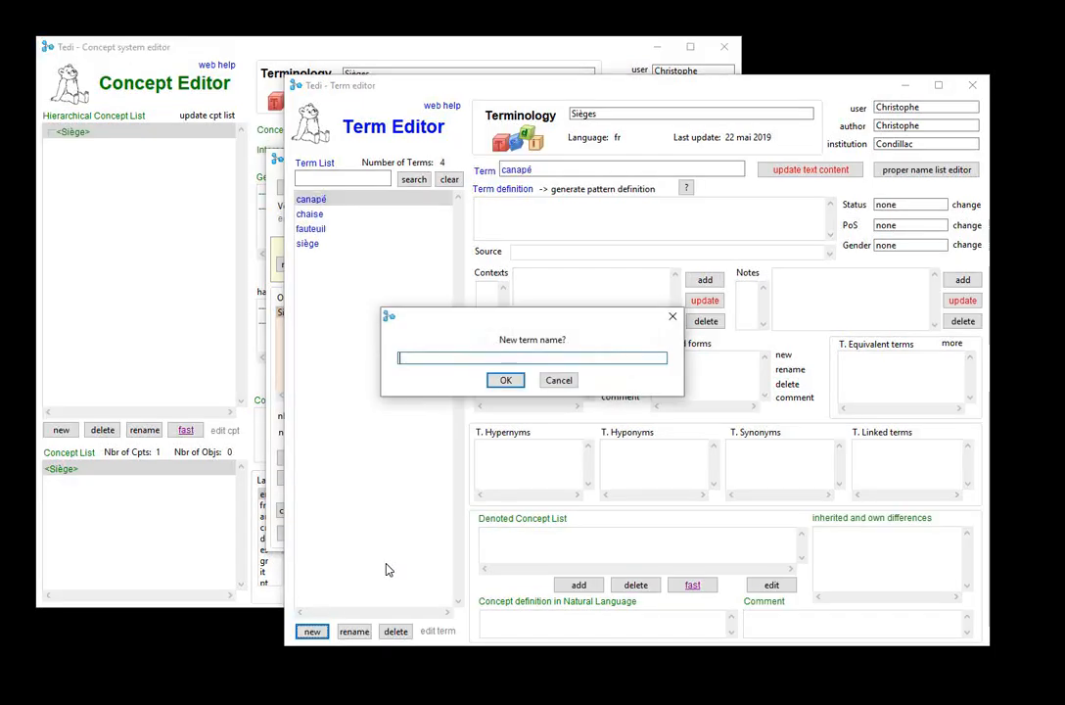
pyautogui.write('banc')
pyautogui.press('Return')
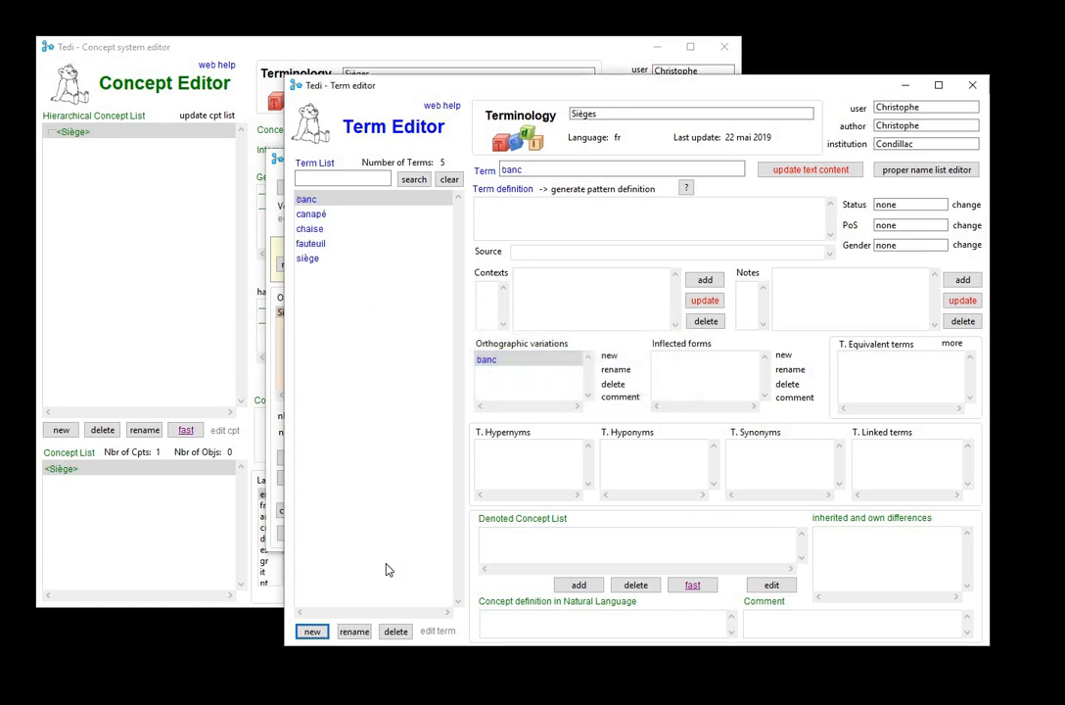
pyautogui.press('Return')
pyautogui.write('tabouret')
pyautogui.press('Return')
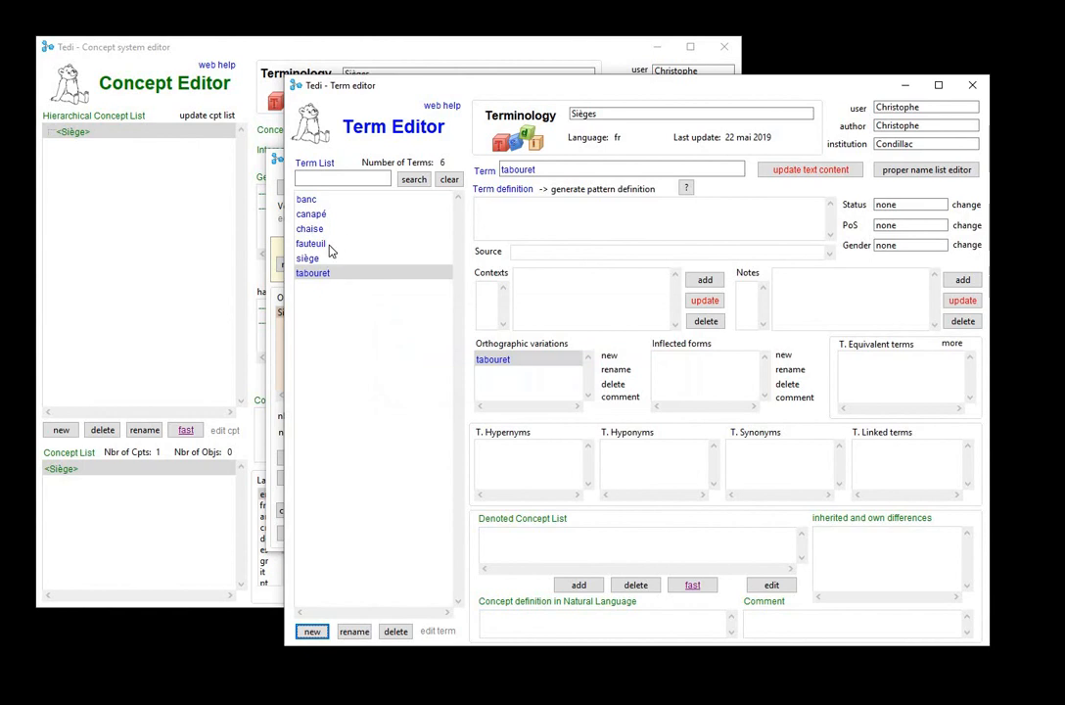
# Link the term siège to the existing concept <Siège> as its denoted concept.
pyautogui.click(332, 258)
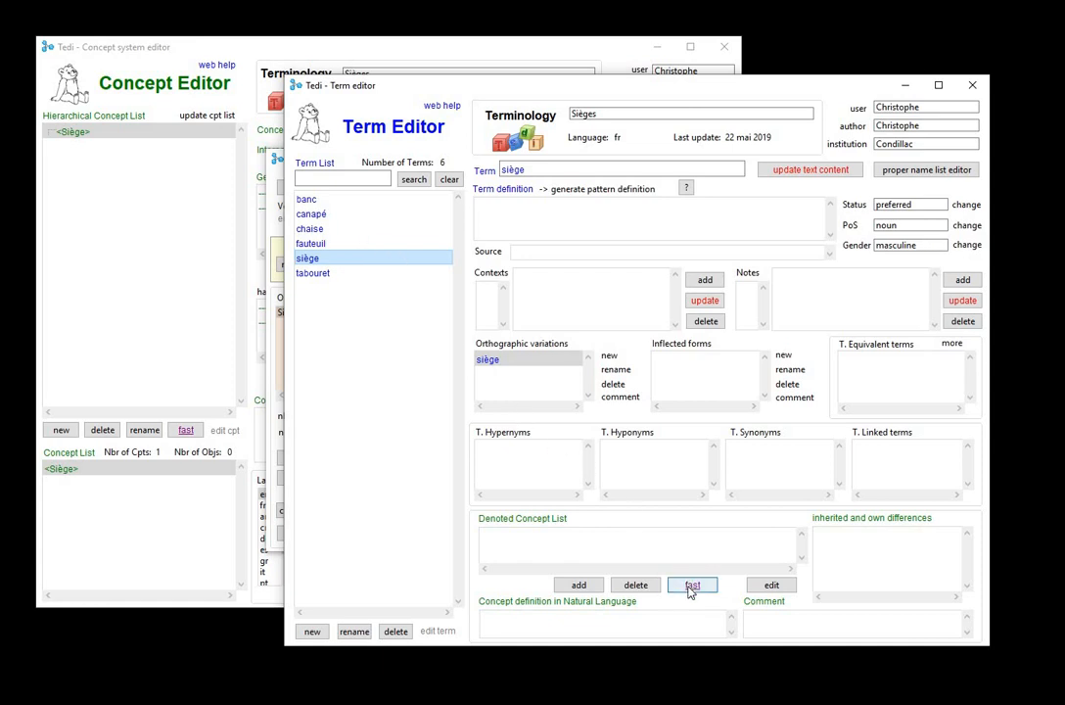
pyautogui.click(578, 584)
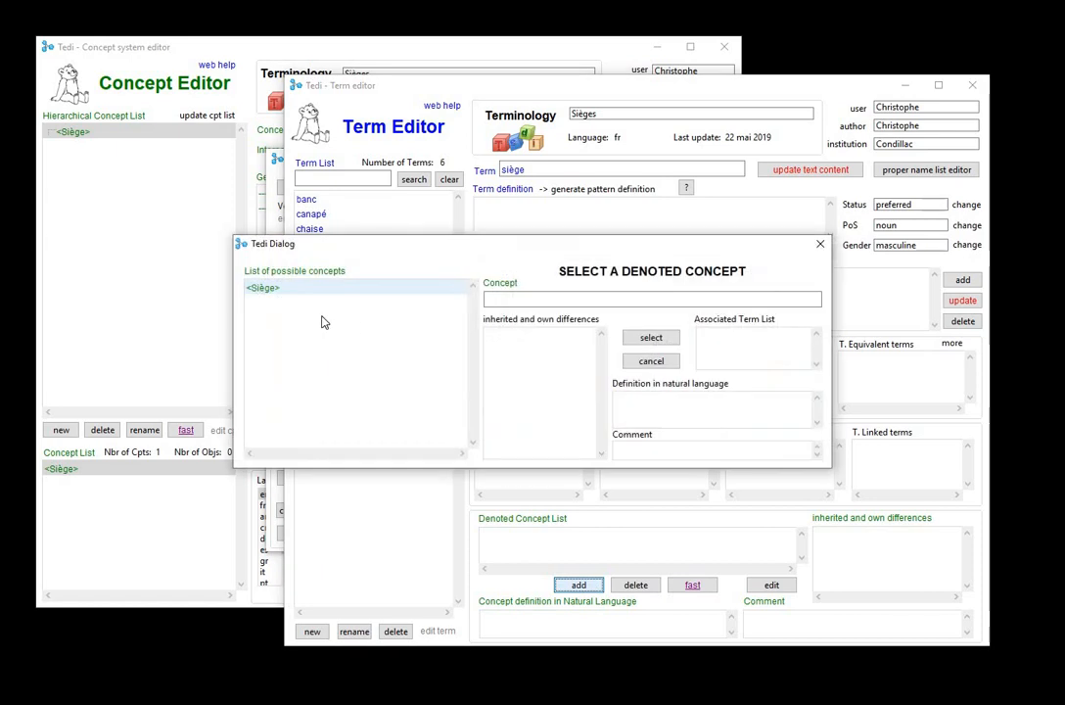
pyautogui.click(257, 287)
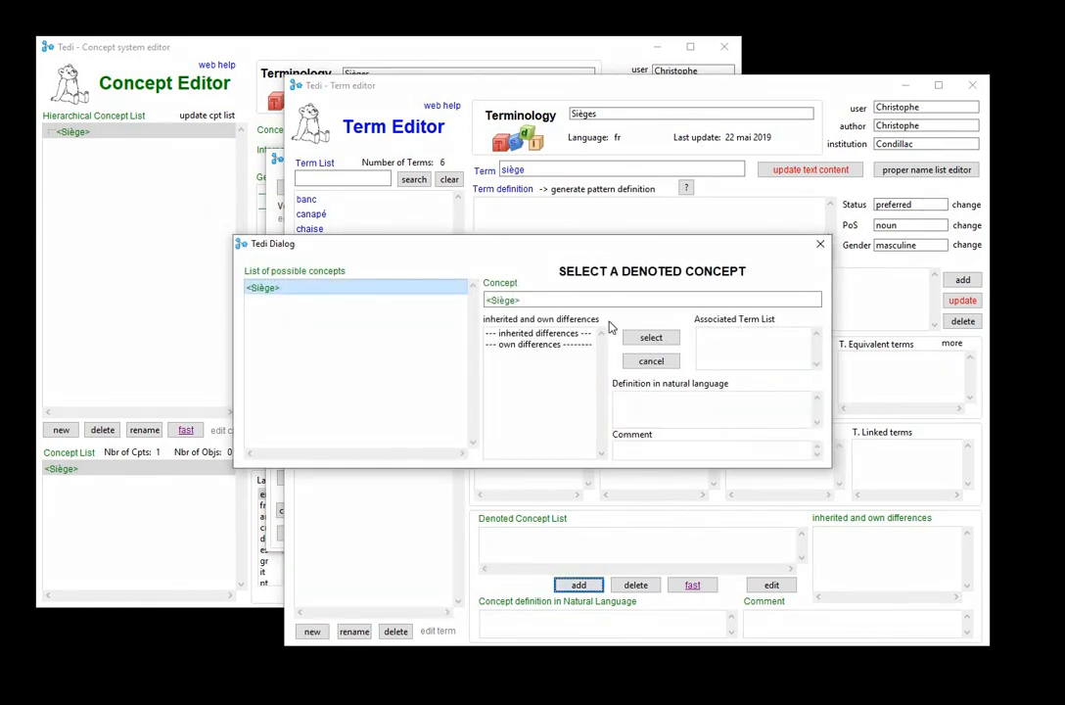
pyautogui.click(648, 339)
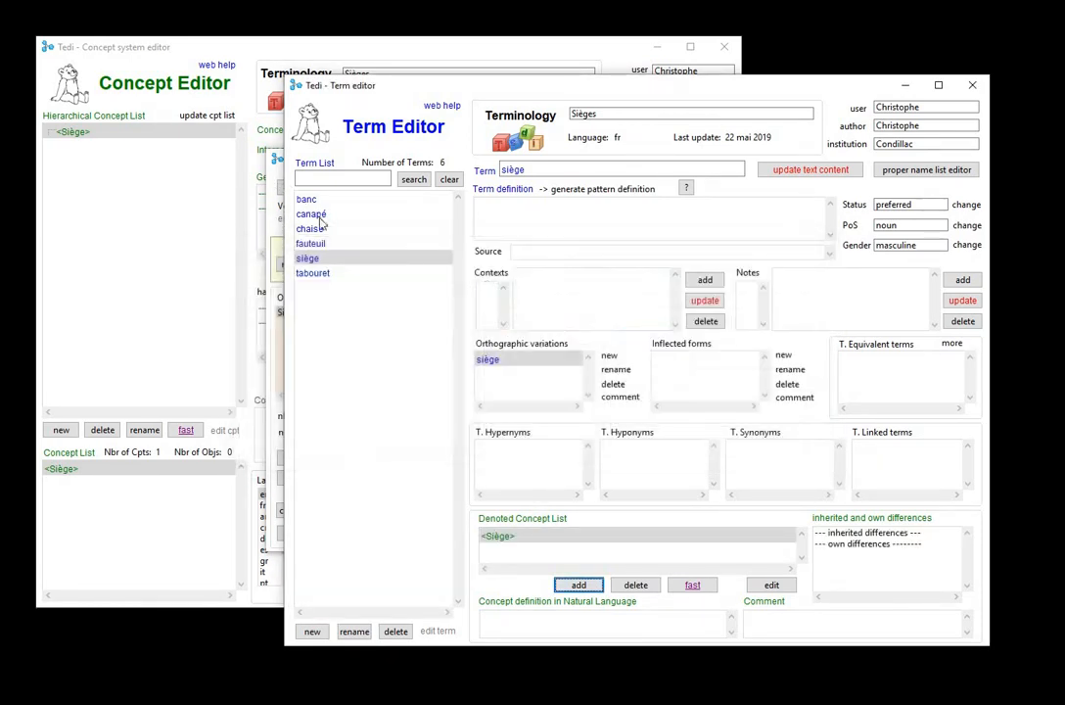
# For the term chaise, select the differences /pour une personne/, /avec pieds/, /avec dossier/ and /sans bras/ to define its denoted concept.
pyautogui.click(311, 229)
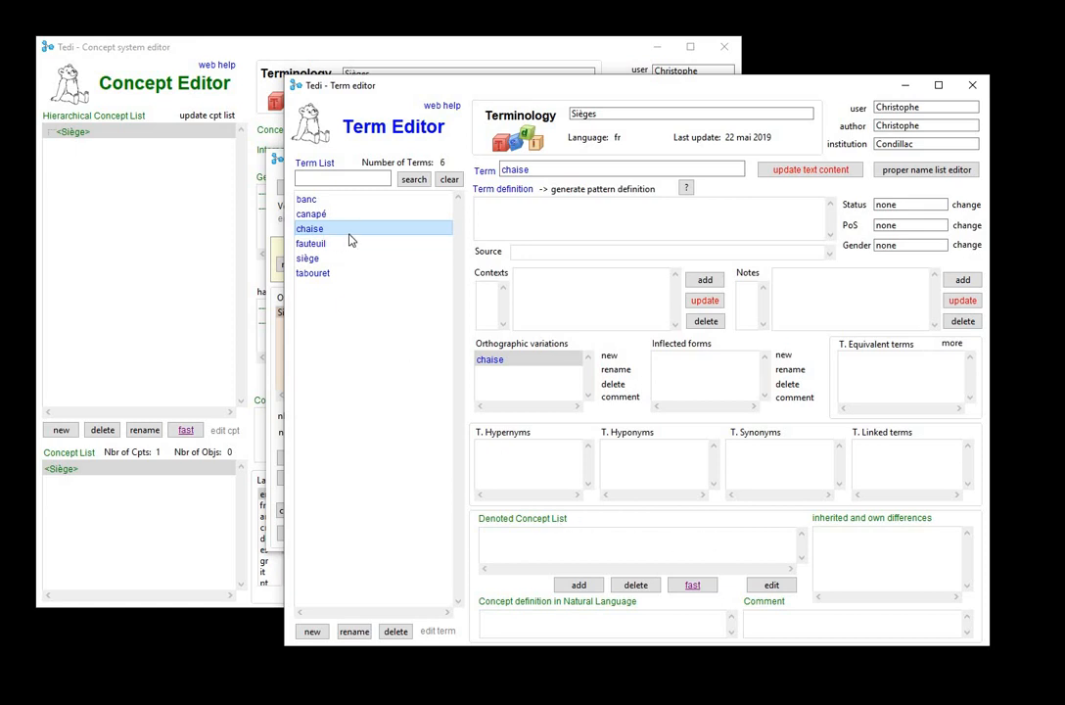
pyautogui.click(693, 585)
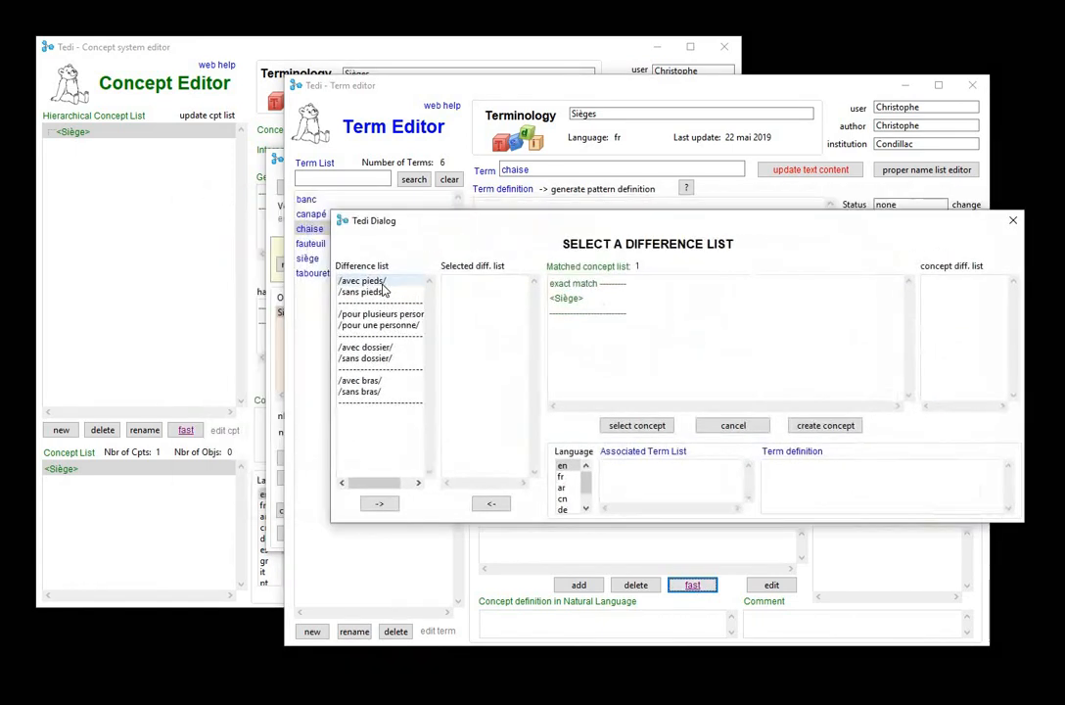
pyautogui.click(386, 329)
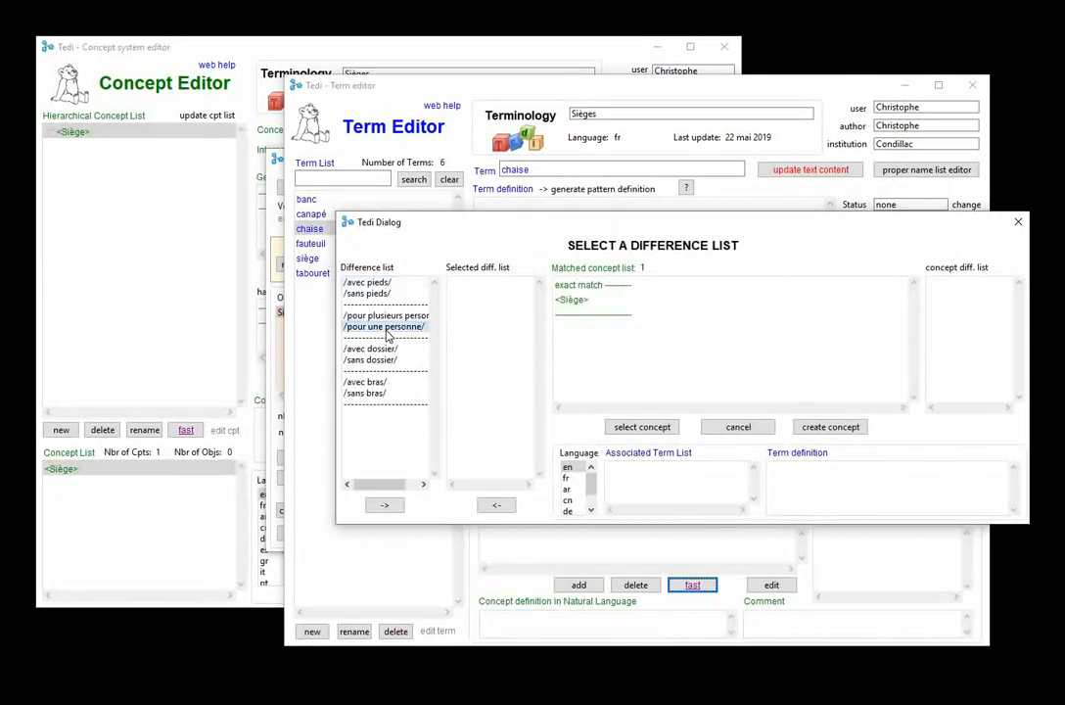
pyautogui.click(385, 507)
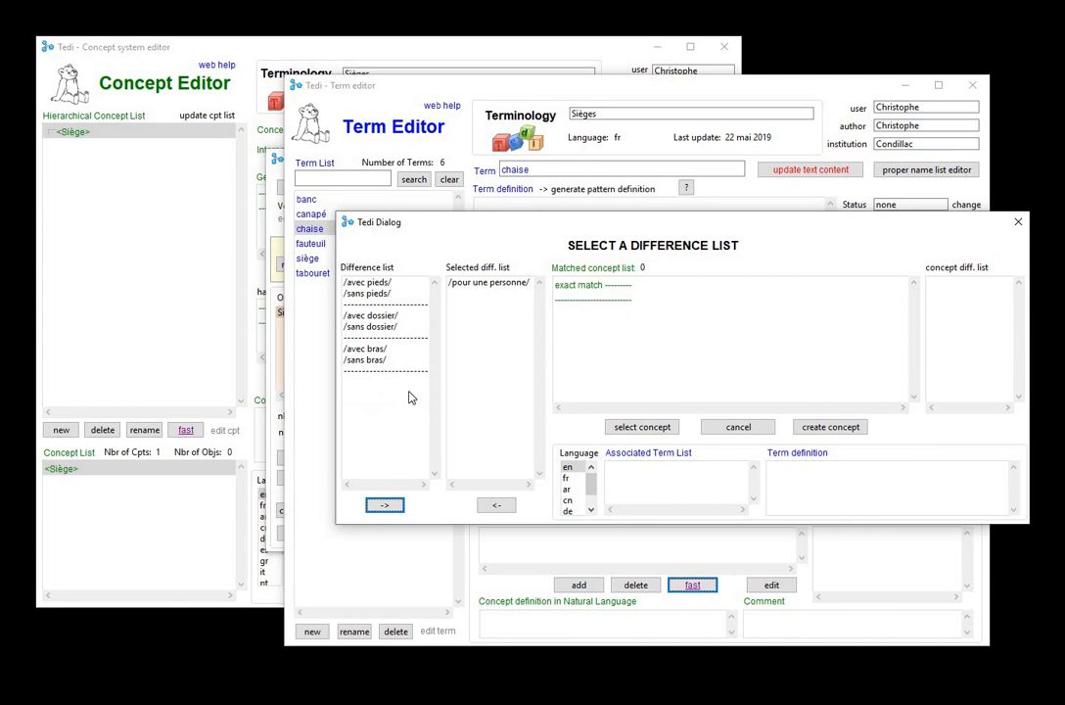
pyautogui.click(370, 287)
pyautogui.click(385, 507)
pyautogui.click(375, 285)
pyautogui.click(386, 504)
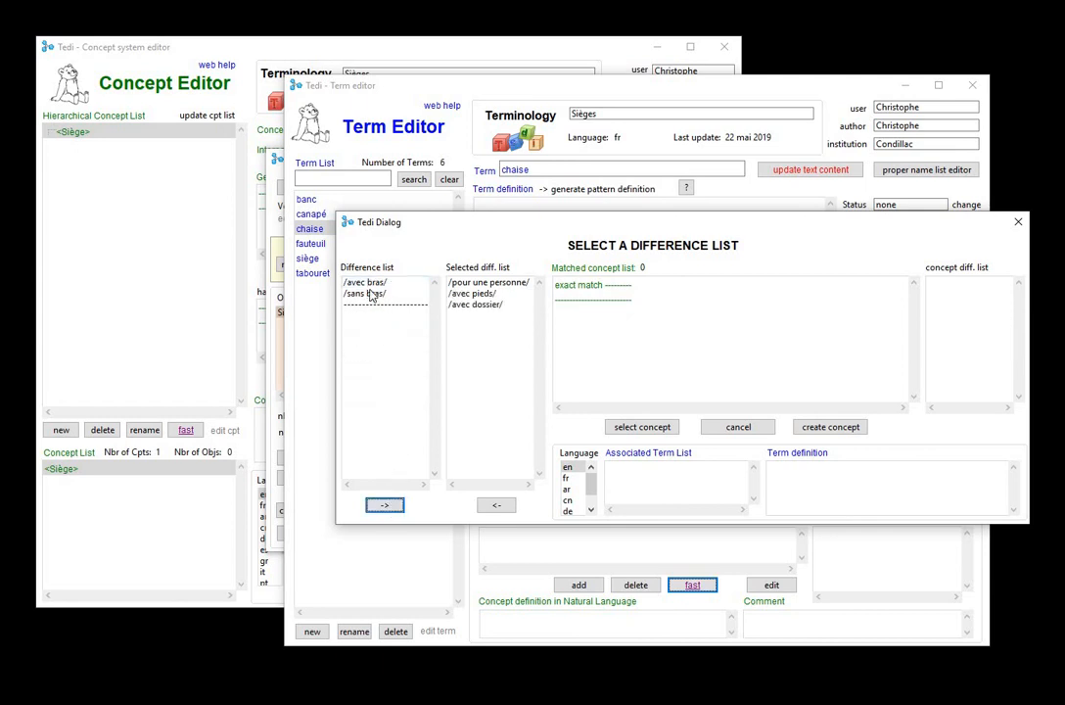
pyautogui.click(370, 297)
pyautogui.click(383, 505)
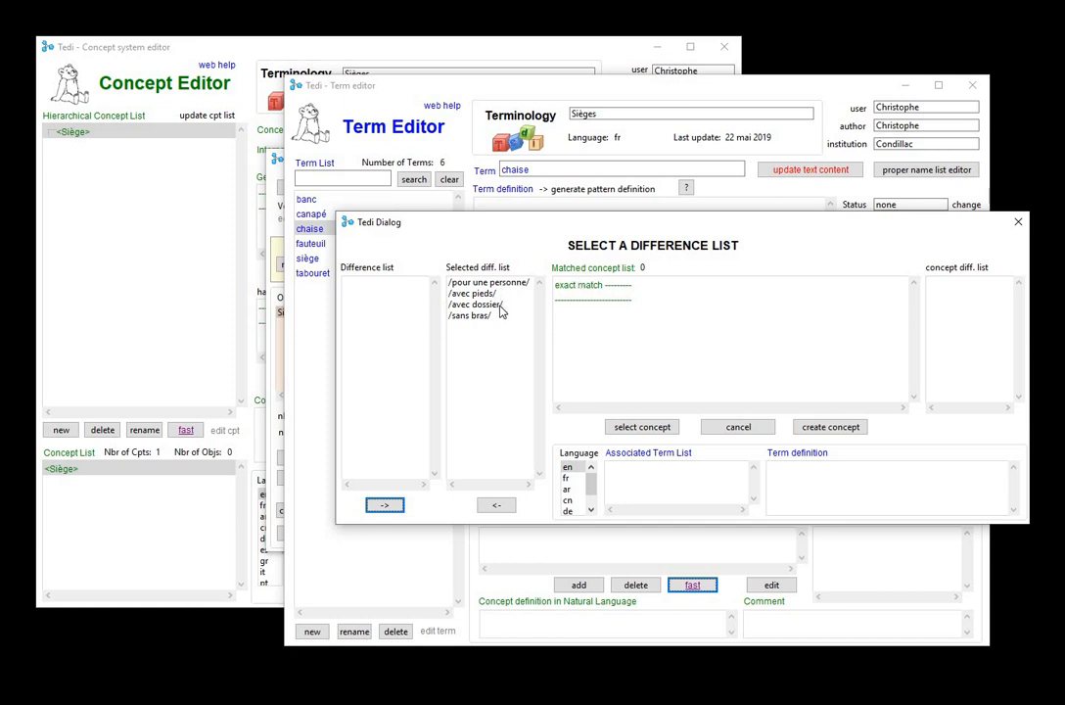
# Create the concept <Siège pour une personne avec pieds avec dossier sans bras> from the selected differences as the concept denoted by chaise.
pyautogui.click(821, 429)
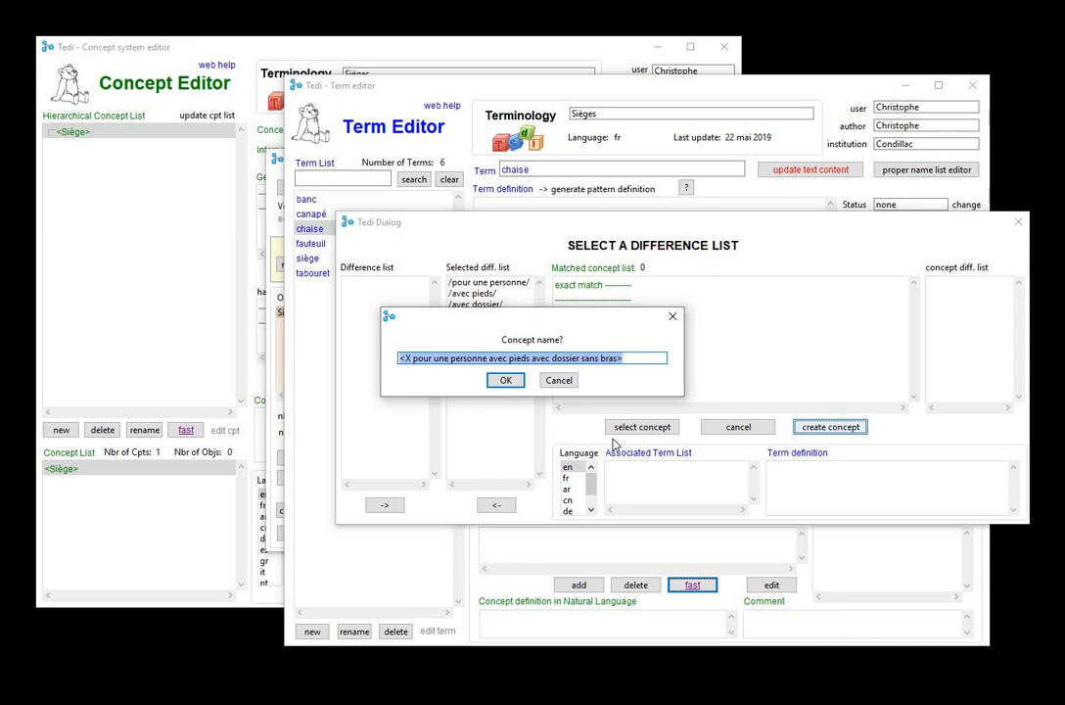
pyautogui.click(406, 356)
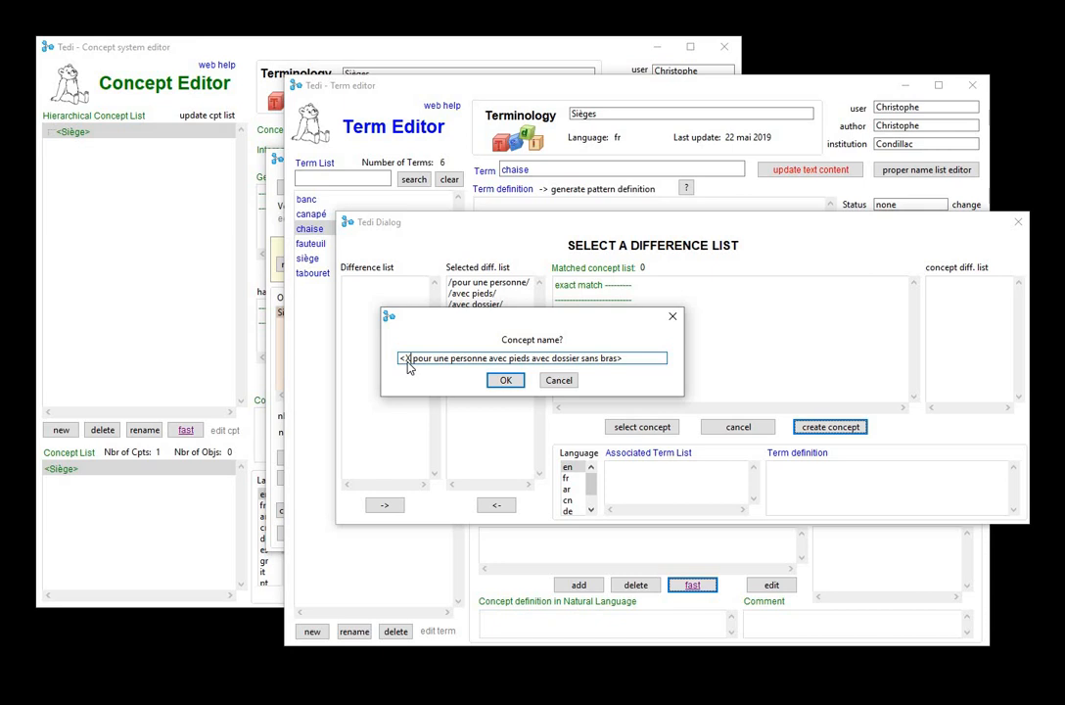
pyautogui.write('Siège')
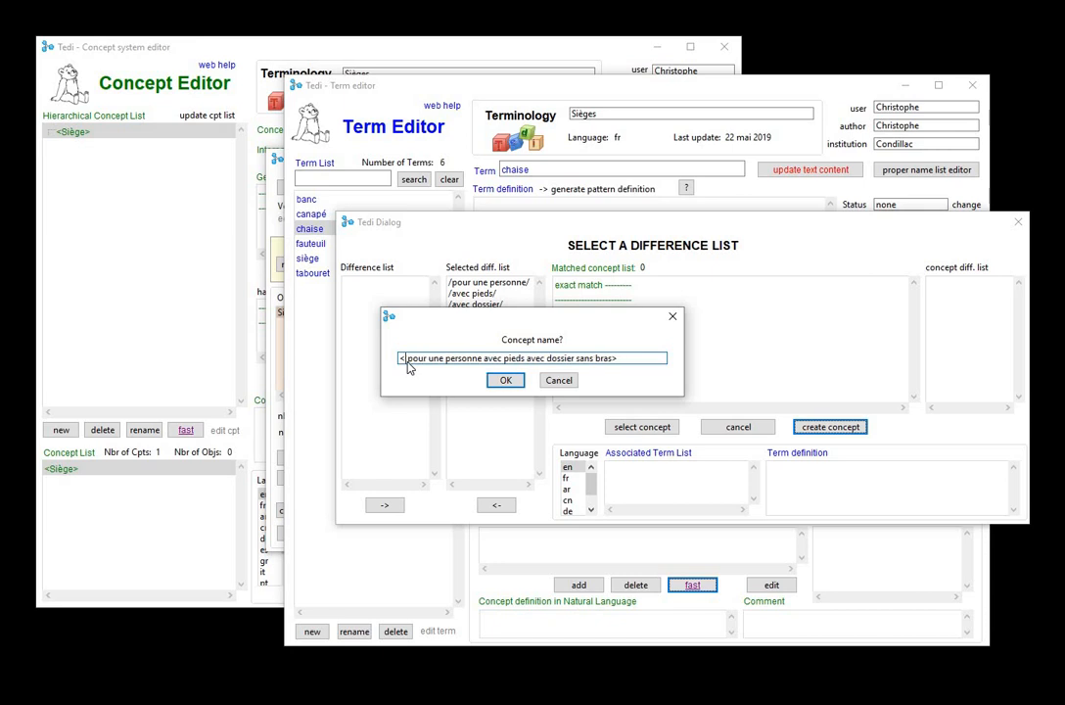
pyautogui.click(503, 381)
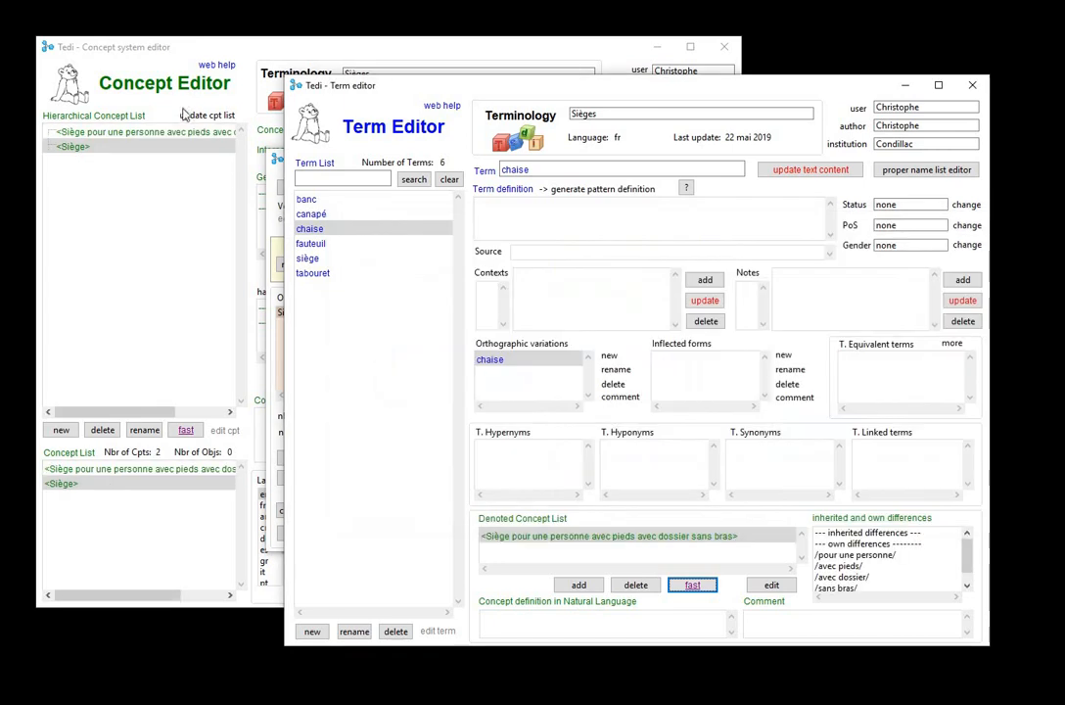
# In the Concept Editor, examine the own differences of the concept <Siège pour une personne avec pieds avec dossier sans bras>.
pyautogui.click(168, 41)
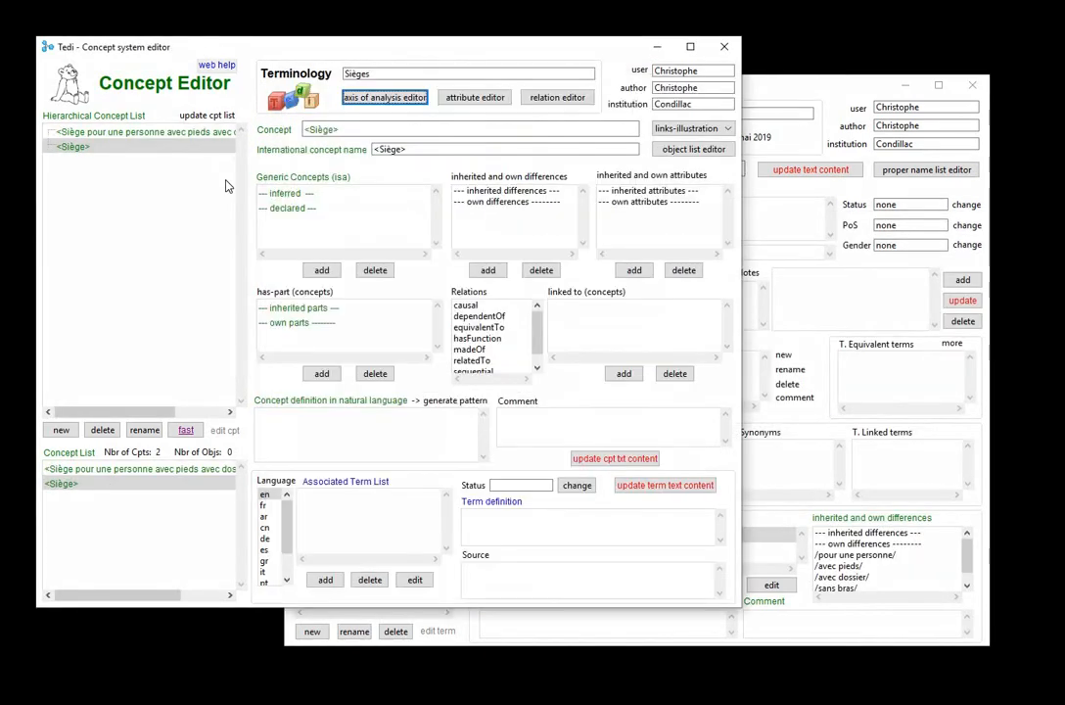
pyautogui.click(154, 136)
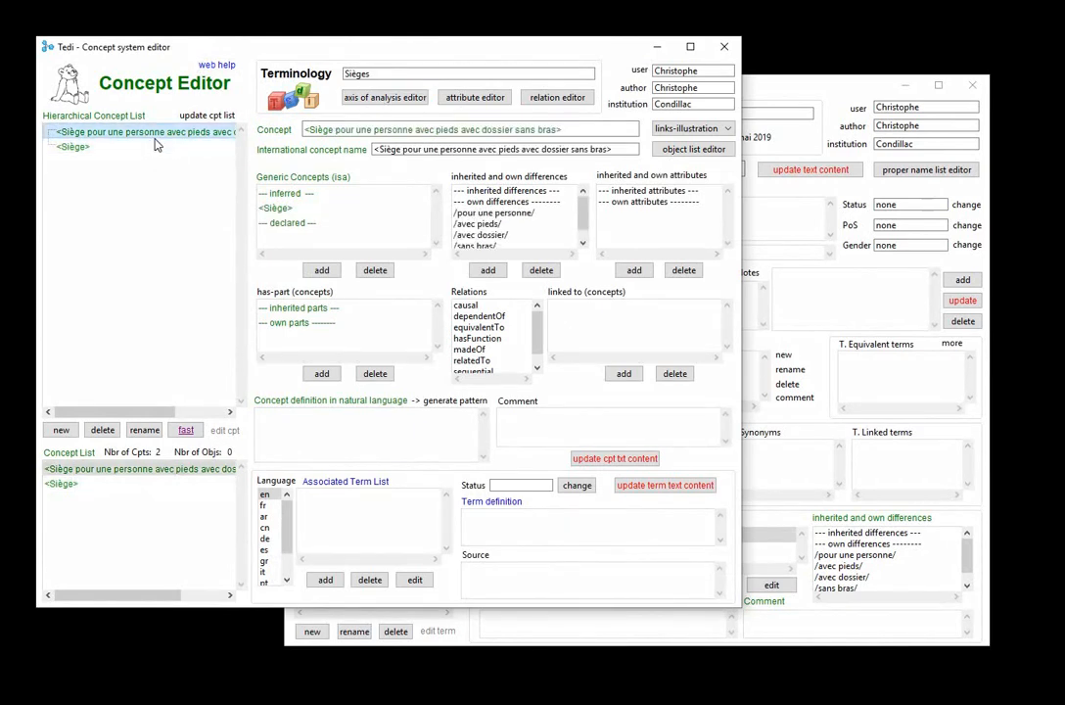
pyautogui.click(473, 202)
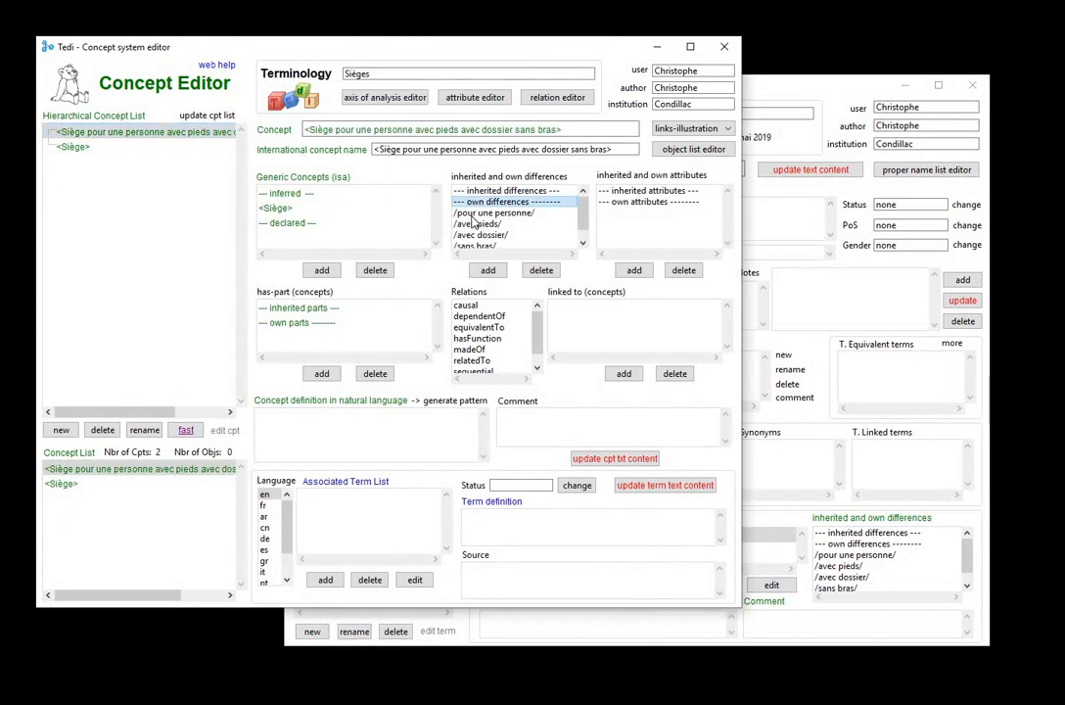
pyautogui.click(472, 215)
pyautogui.click(480, 234)
pyautogui.click(488, 211)
pyautogui.press('Down')
pyautogui.press('Down')
pyautogui.press('Down')
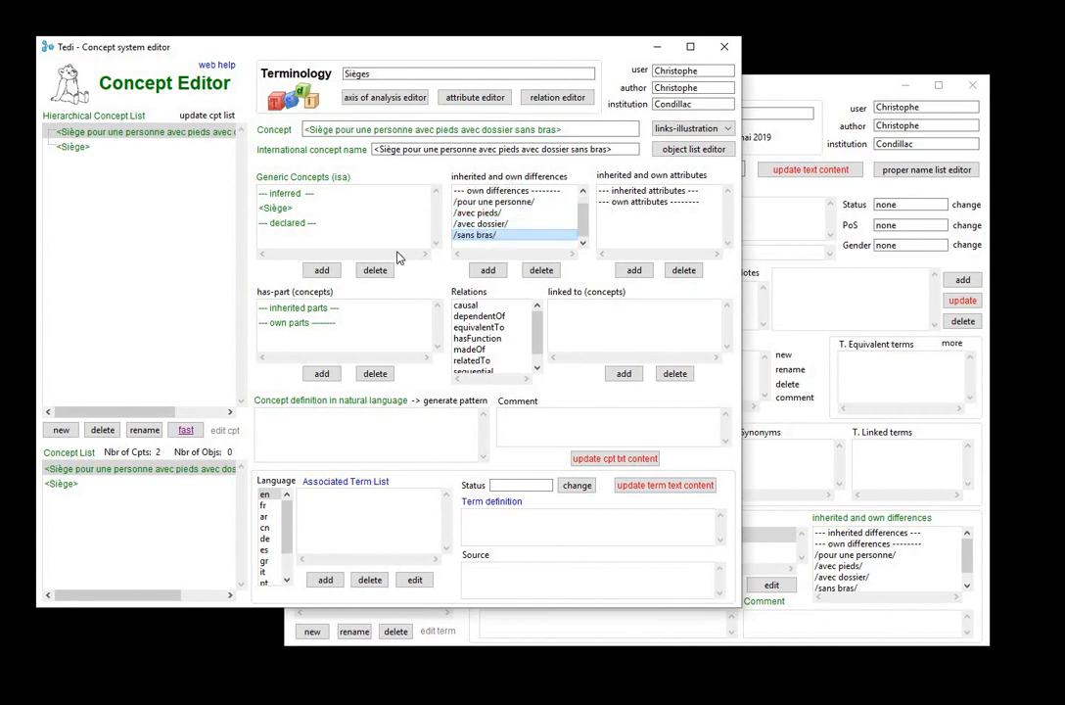
# Add the inferred concept <Siège> as a declared generic concept of <Siège pour une personne avec pieds avec dossier sans bras>.
pyautogui.click(286, 213)
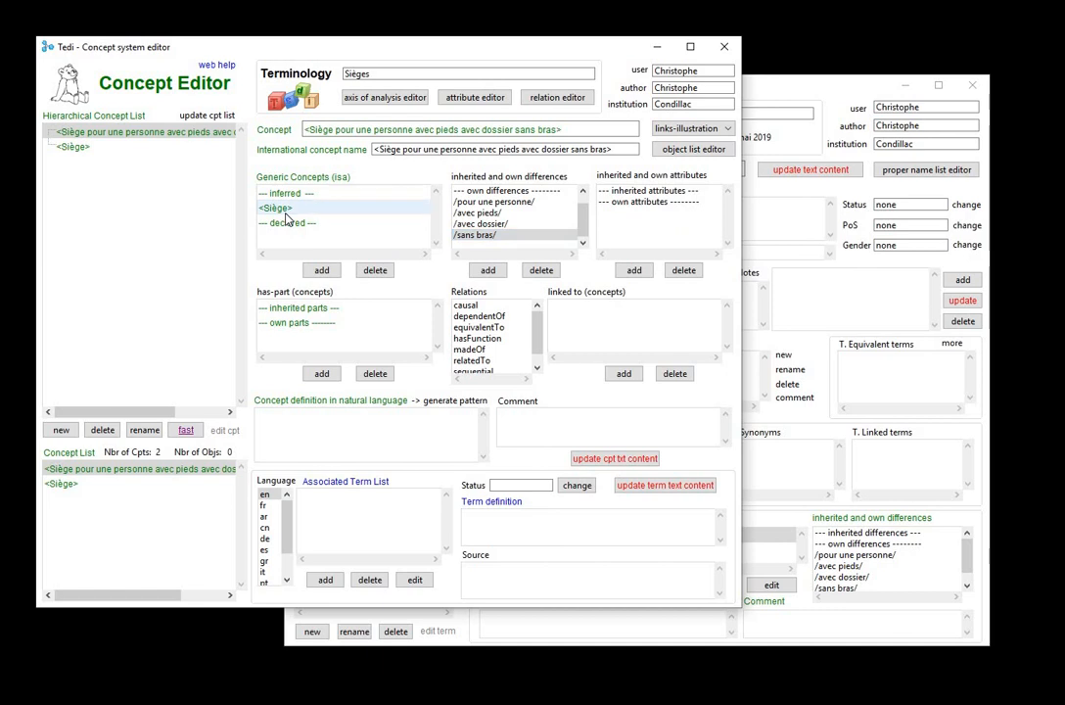
pyautogui.click(322, 270)
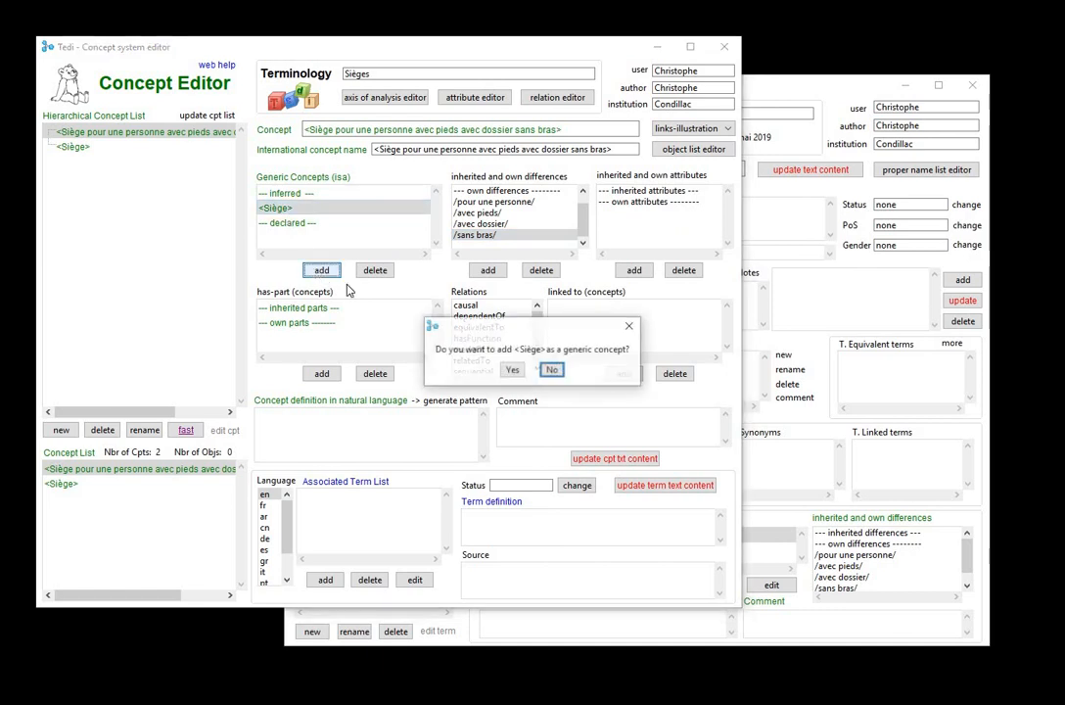
pyautogui.click(511, 370)
# For the term fauteuil, select the differences /pour une personne/, /avec pieds/, /avec dossier/ and /avec bras/ to define its denoted concept.
pyautogui.click(777, 93)
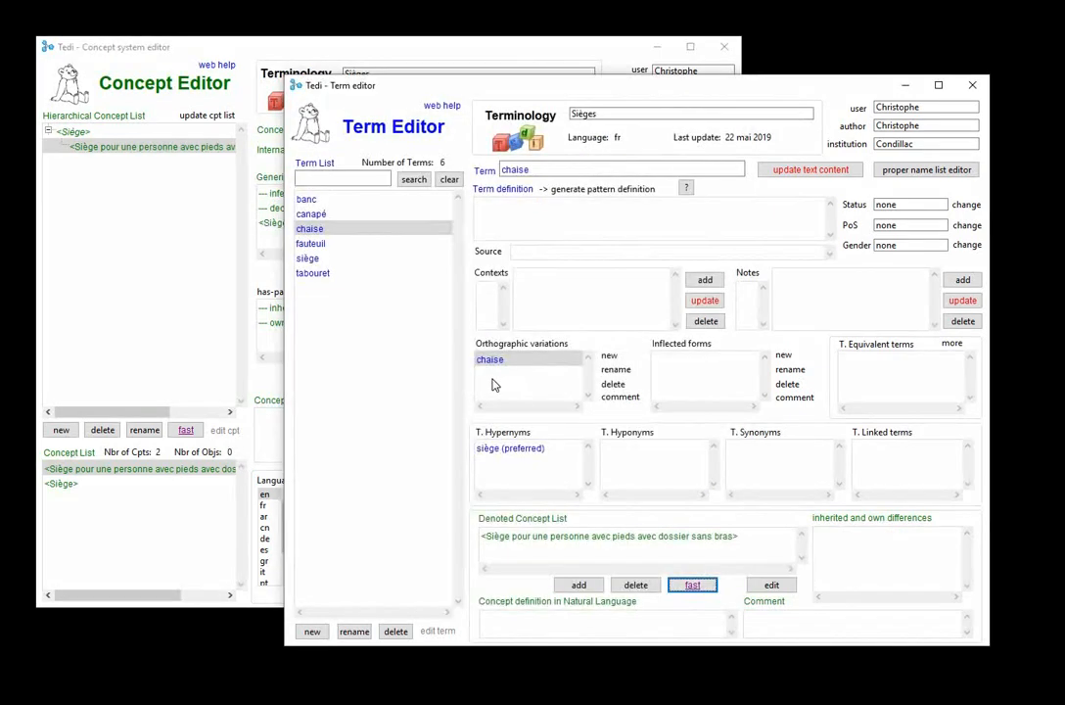
pyautogui.click(316, 244)
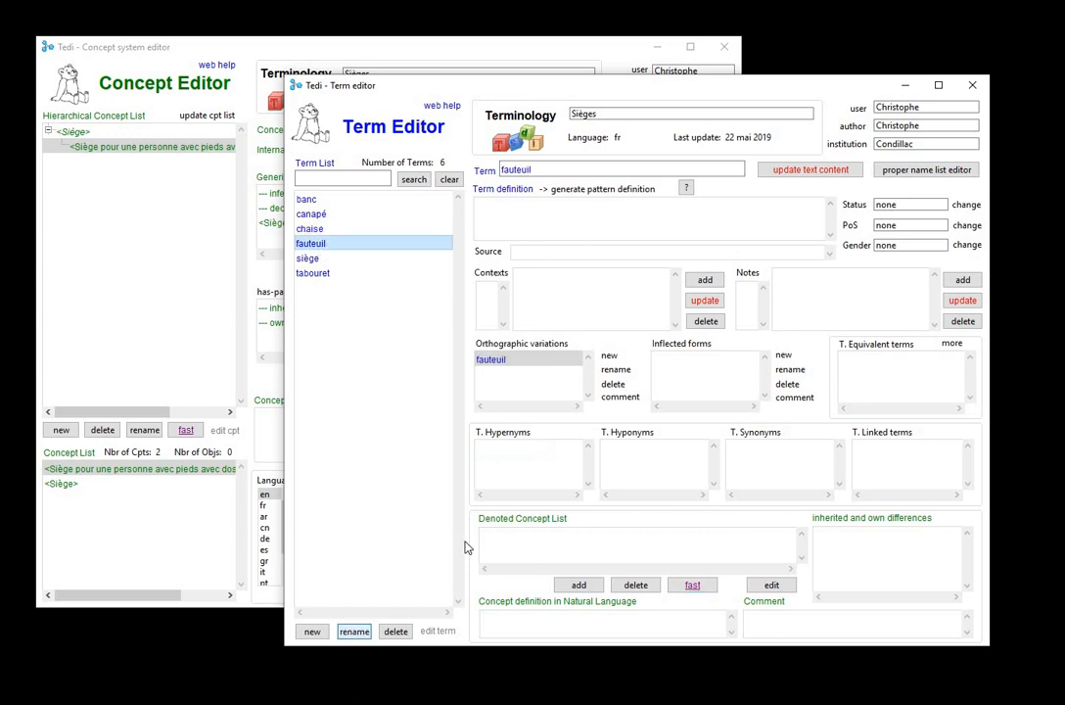
pyautogui.click(692, 585)
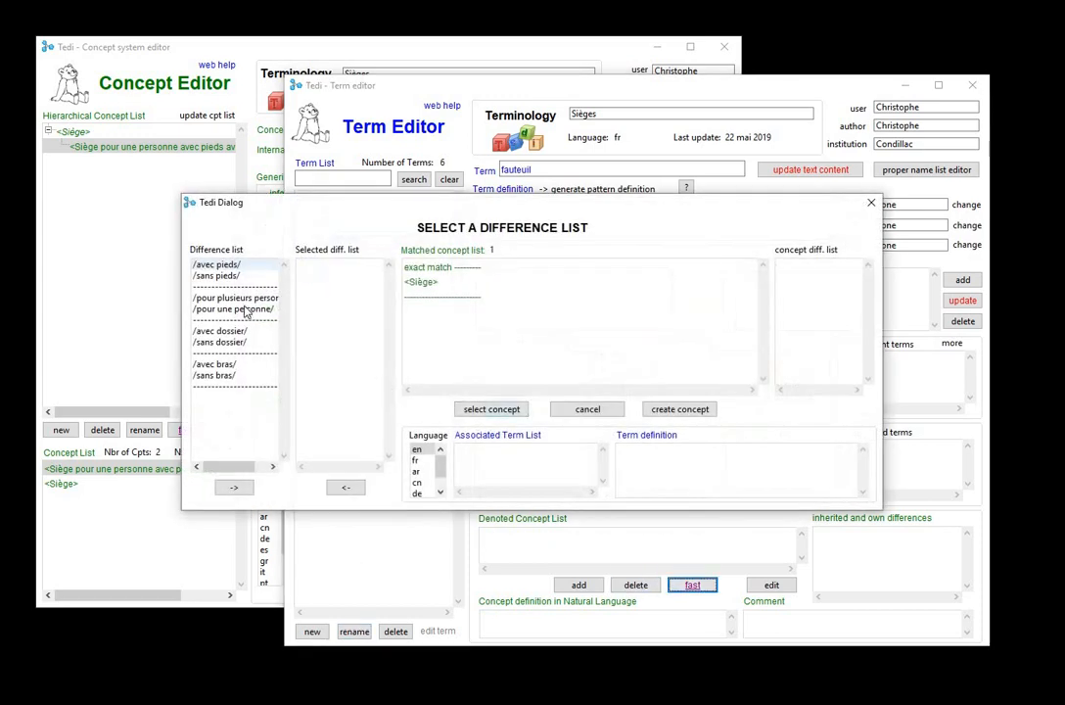
pyautogui.click(241, 311)
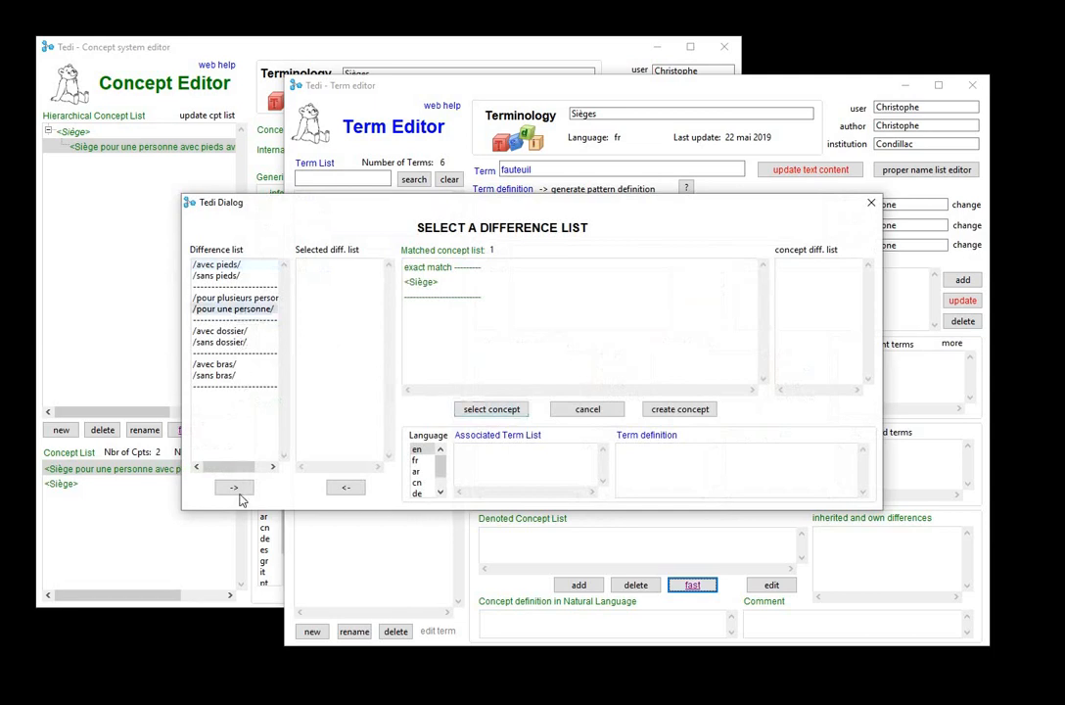
pyautogui.click(234, 487)
pyautogui.click(240, 265)
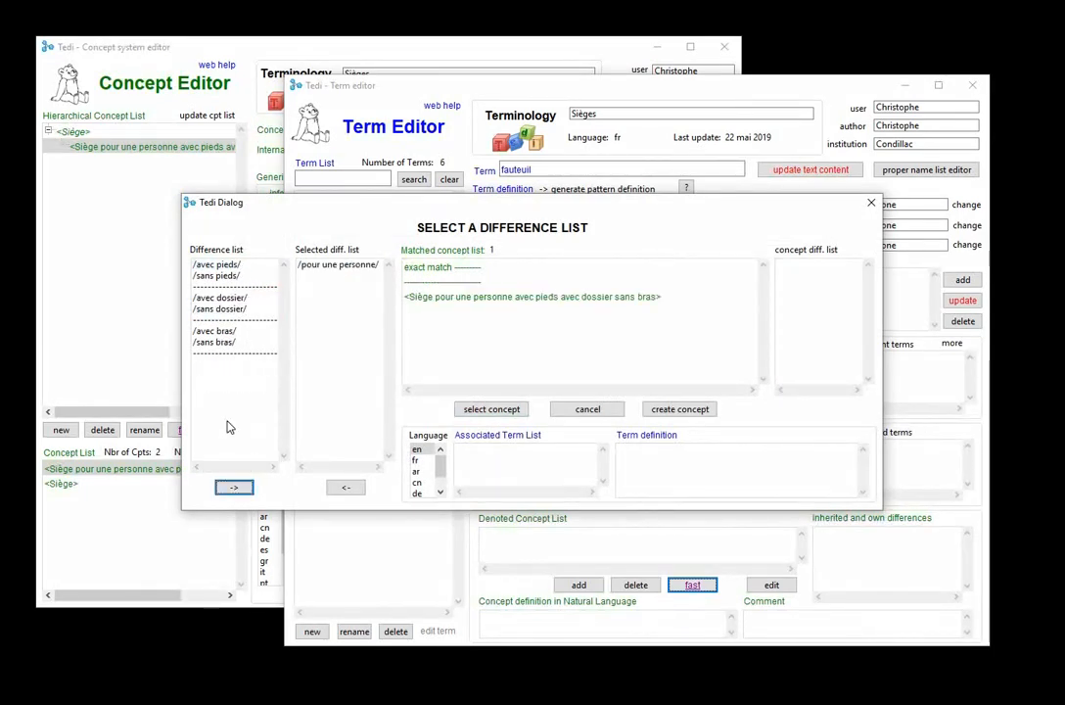
pyautogui.click(235, 488)
pyautogui.click(245, 269)
pyautogui.click(235, 487)
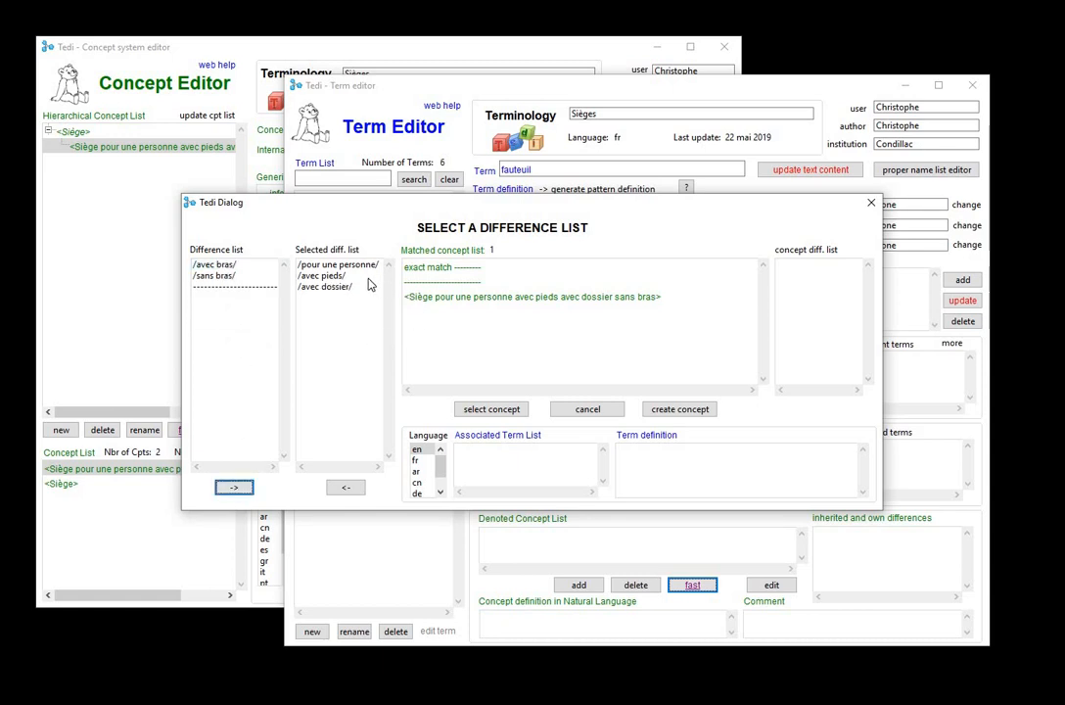
pyautogui.click(431, 299)
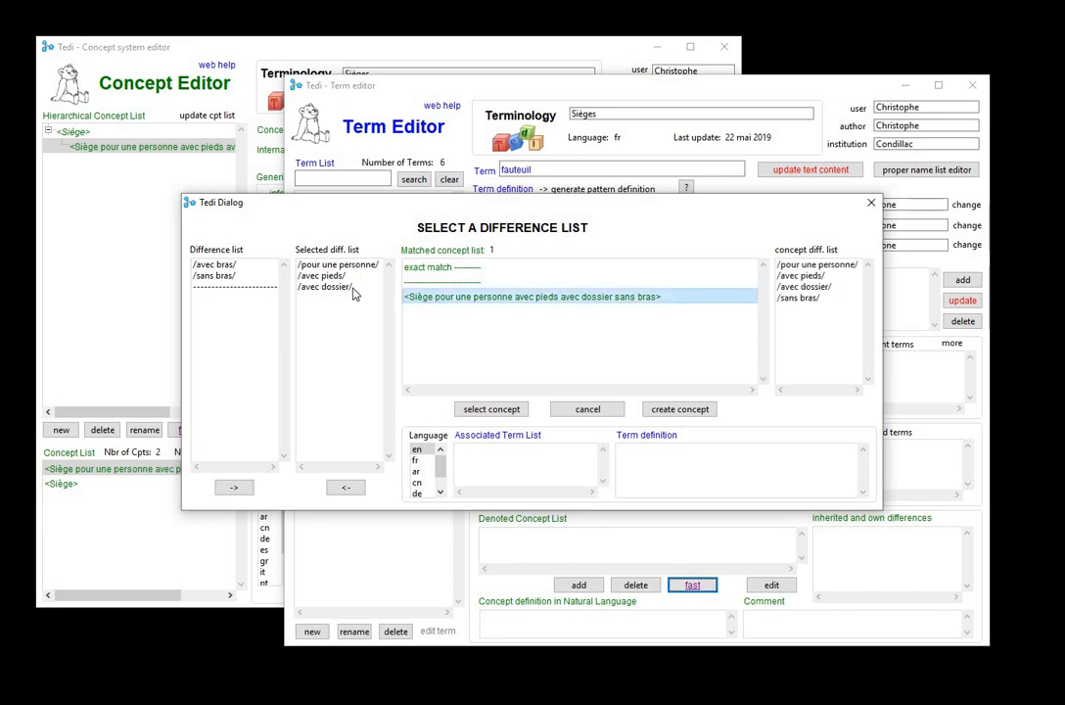
pyautogui.click(219, 270)
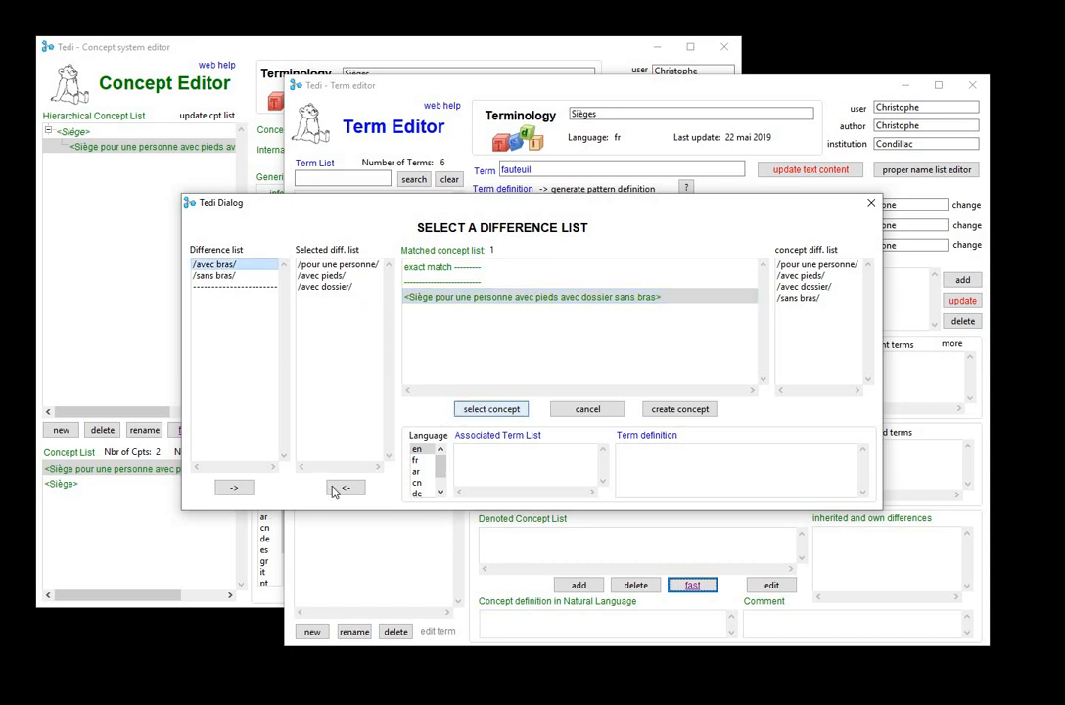
pyautogui.click(236, 488)
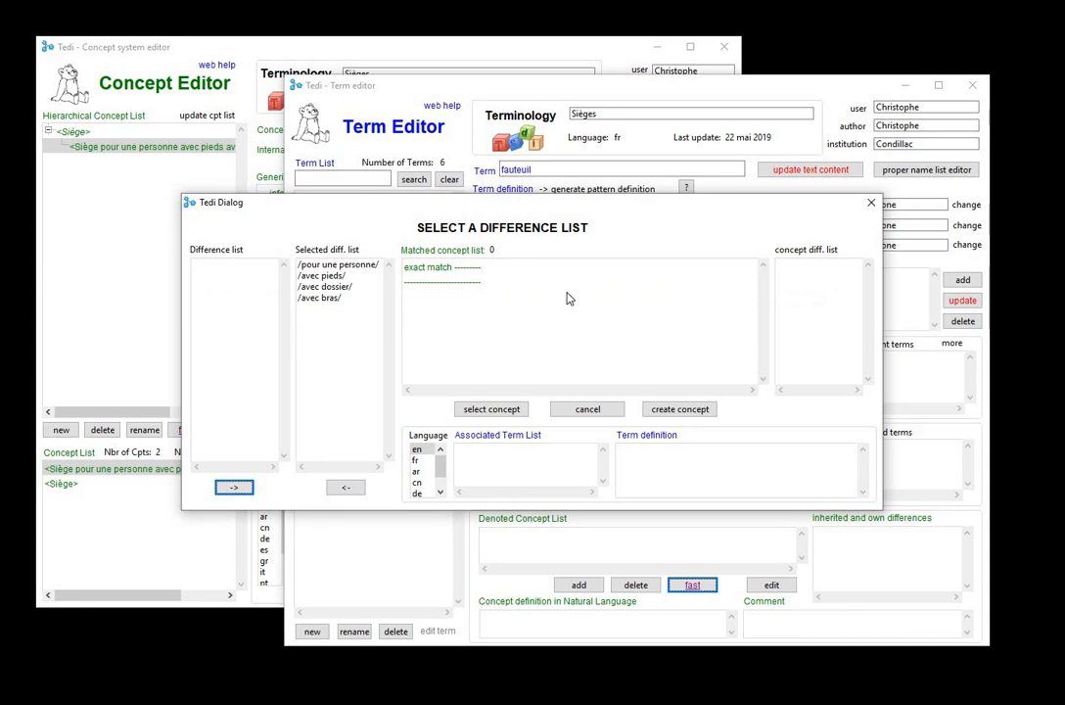
# Create the concept <Siège pour une personne avec pieds avec dossier avec bras> from the selected differences as the concept denoted by fauteuil.
pyautogui.click(683, 409)
pyautogui.click(411, 359)
pyautogui.write('S')
pyautogui.write('iège pour une personne avec pieds avec dossier avec bras>')
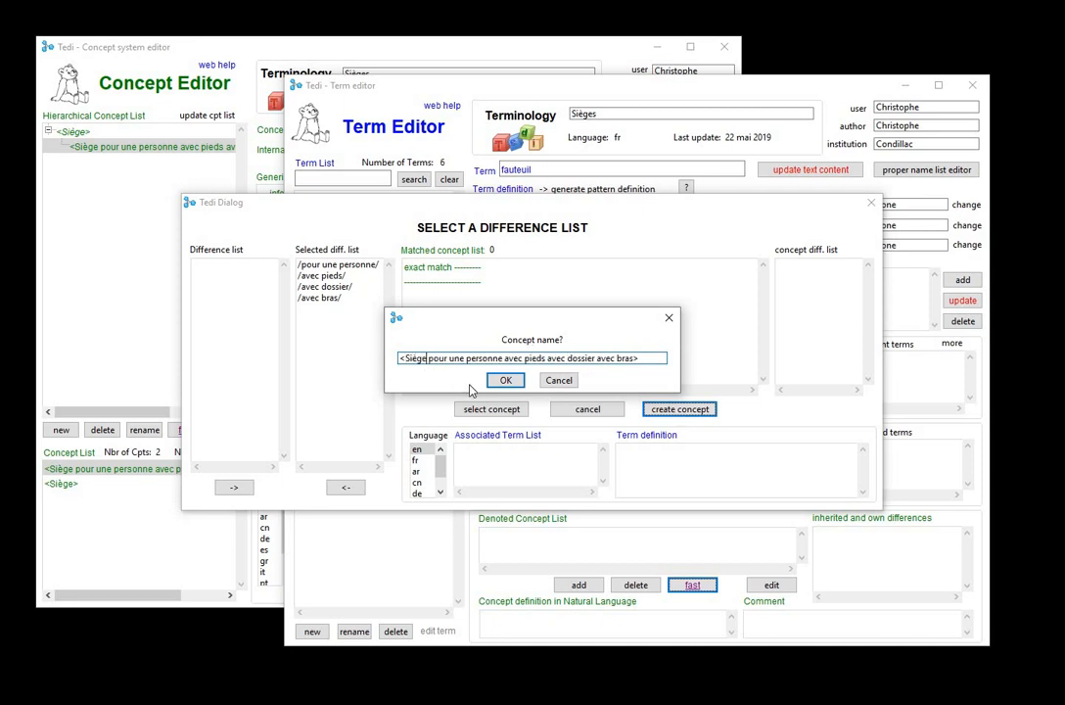
pyautogui.click(503, 380)
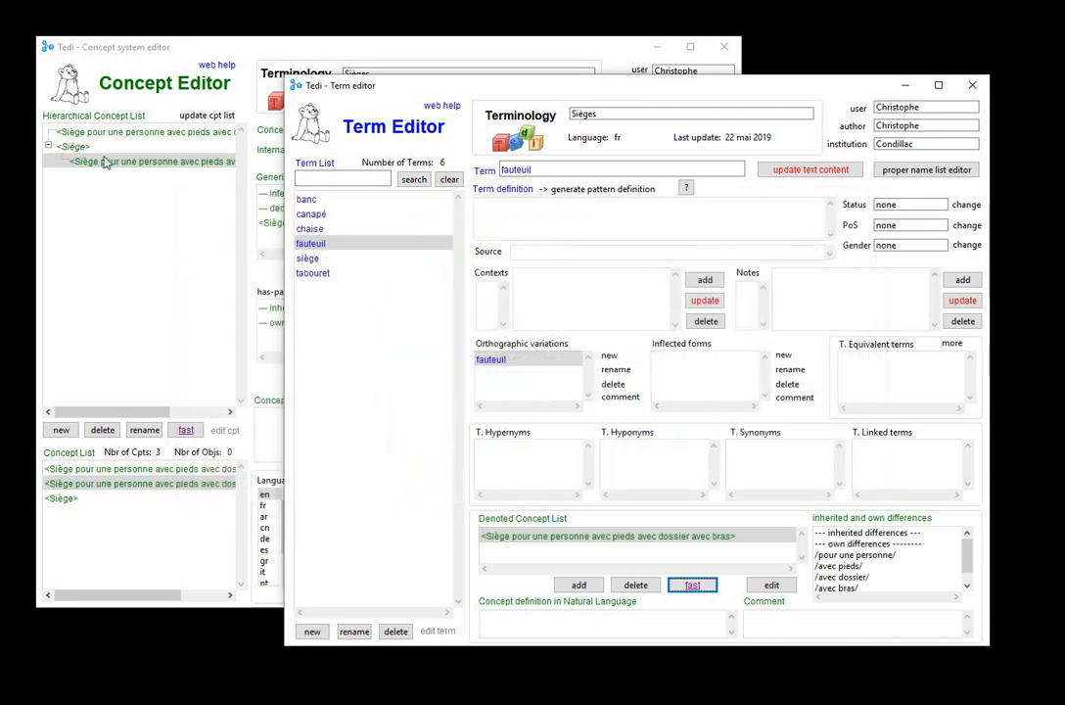
# Add <Siège> as a declared generic concept of <Siège pour une personne avec pieds avec dossier avec bras>.
pyautogui.click(110, 135)
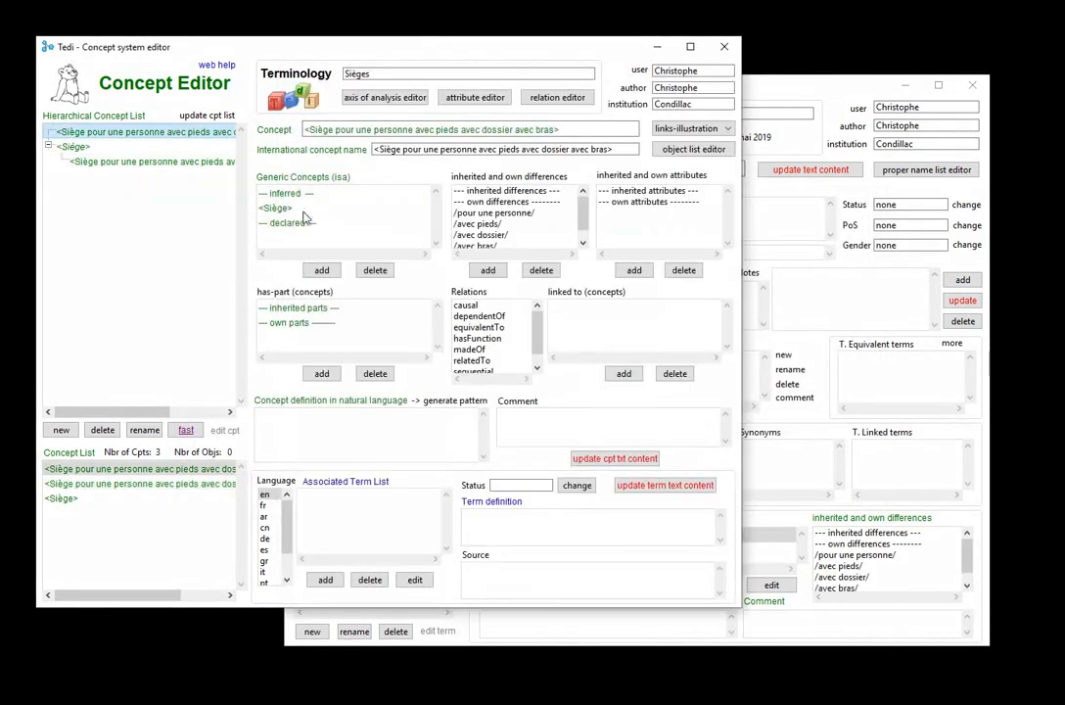
pyautogui.click(294, 209)
pyautogui.click(322, 270)
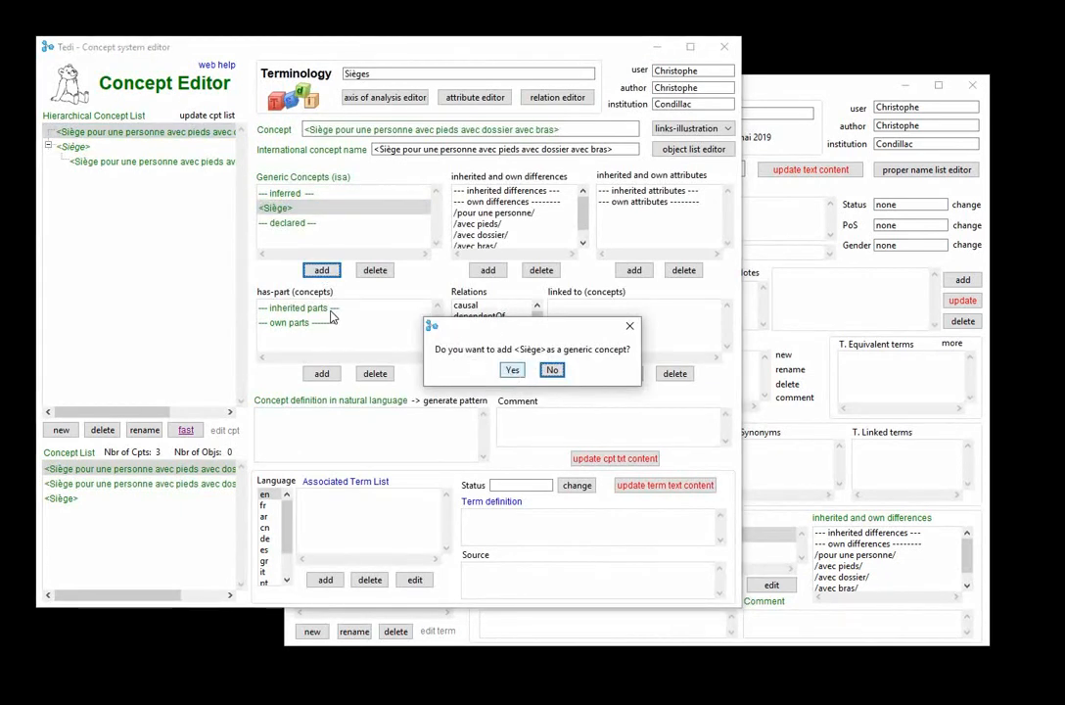
pyautogui.click(512, 370)
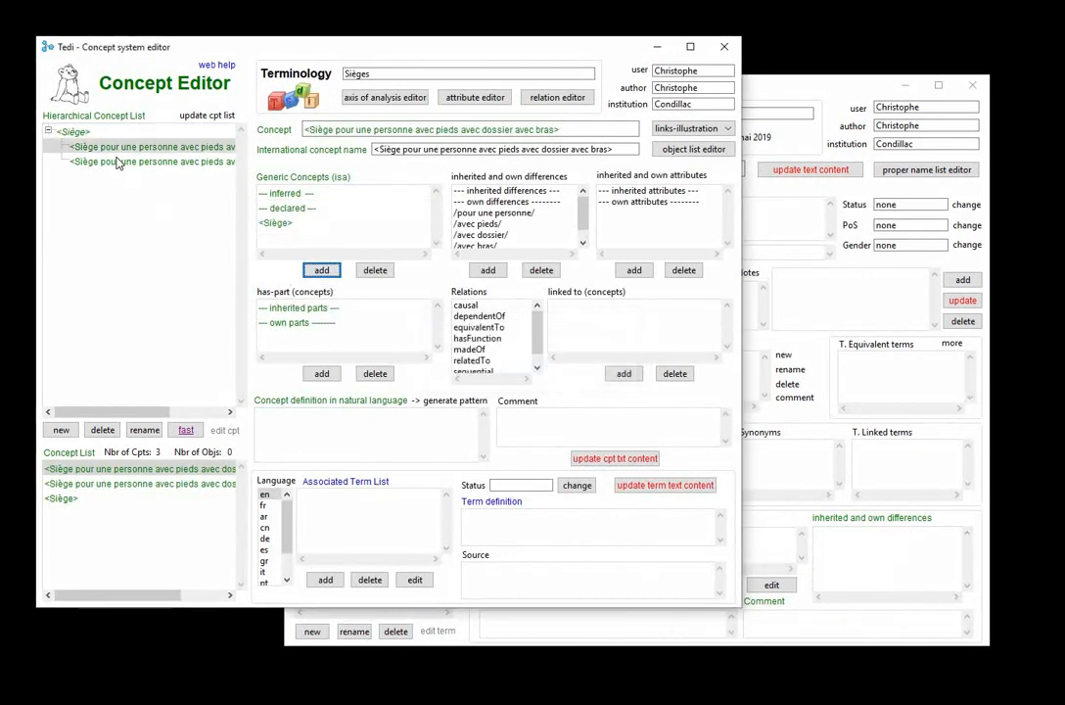
# Generate the pattern definition of the term chaise and save its text content.
pyautogui.click(773, 98)
pyautogui.click(390, 229)
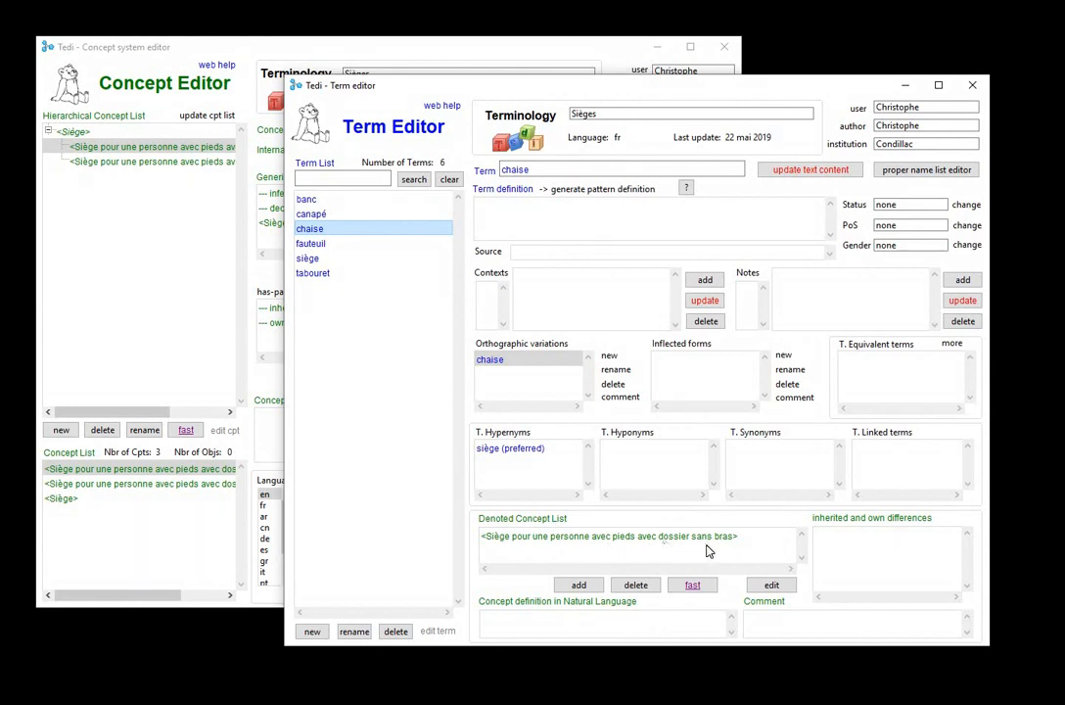
pyautogui.click(584, 191)
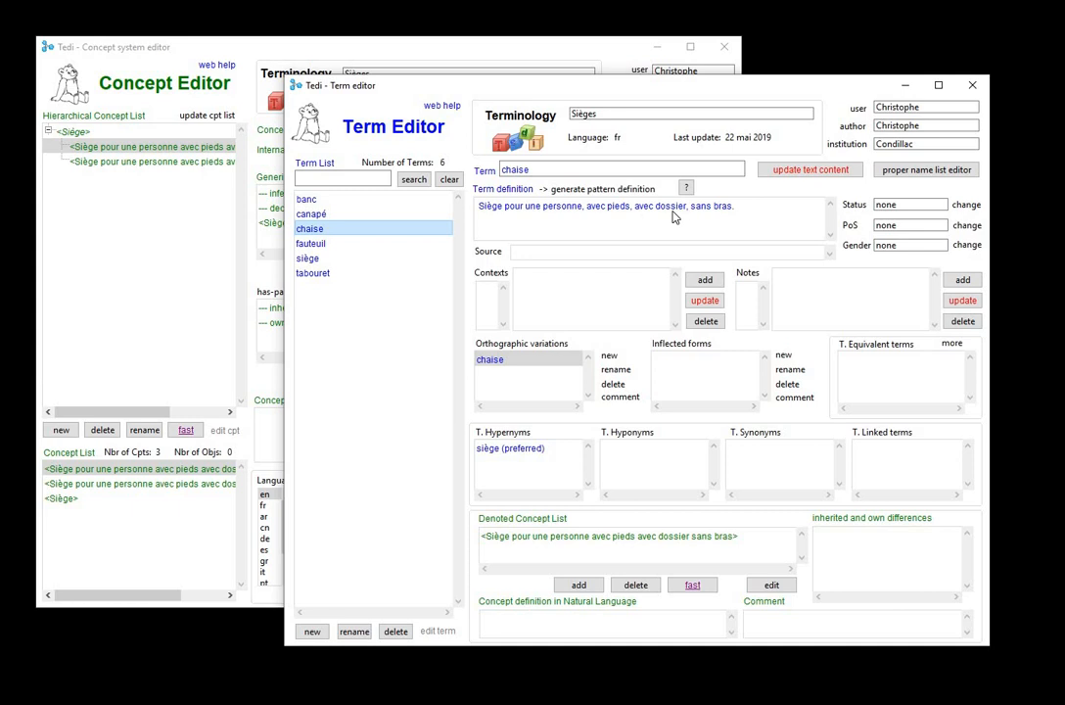
pyautogui.click(795, 171)
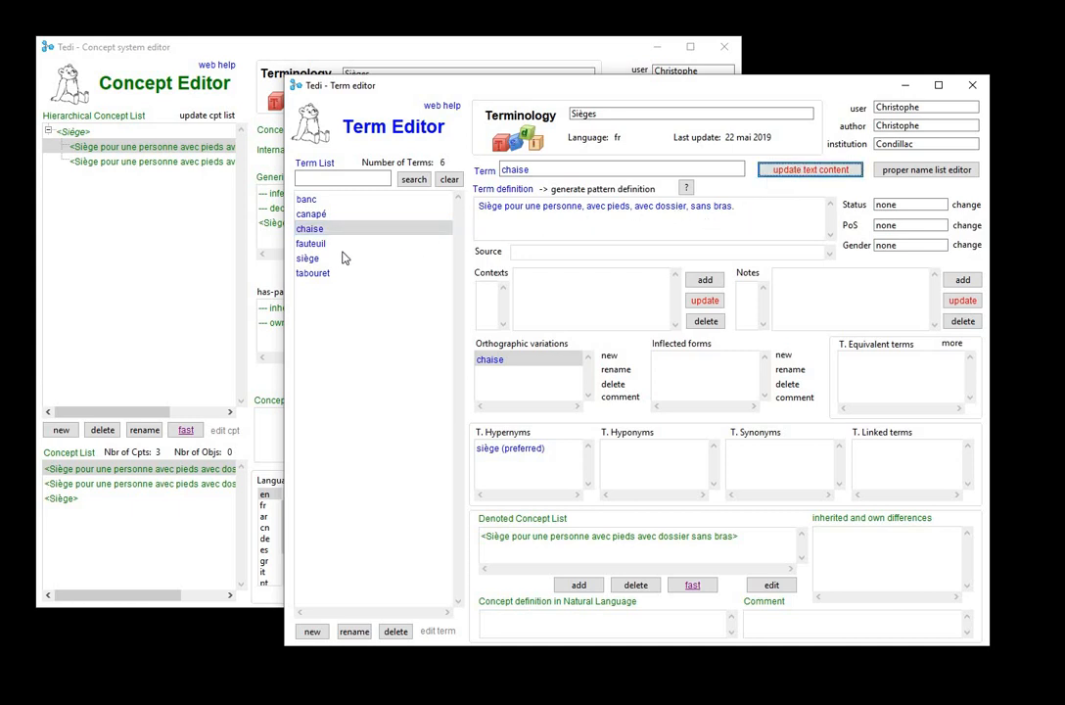
# Generate the pattern definition of the term fauteuil and save its text content.
pyautogui.click(401, 244)
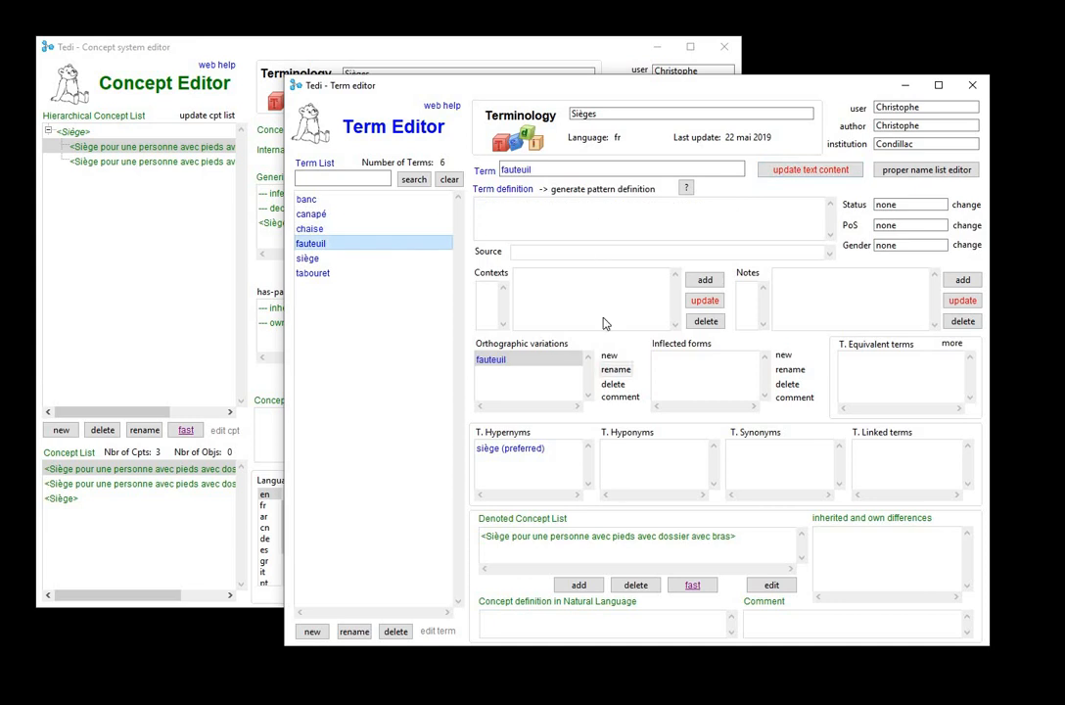
pyautogui.click(600, 191)
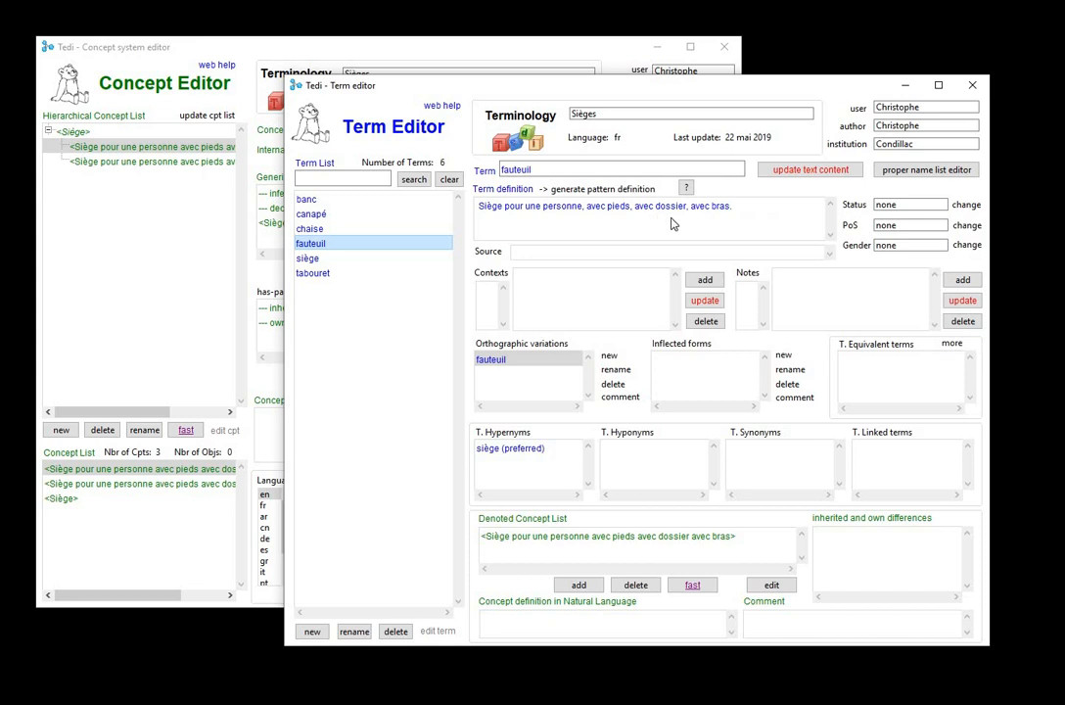
pyautogui.click(769, 171)
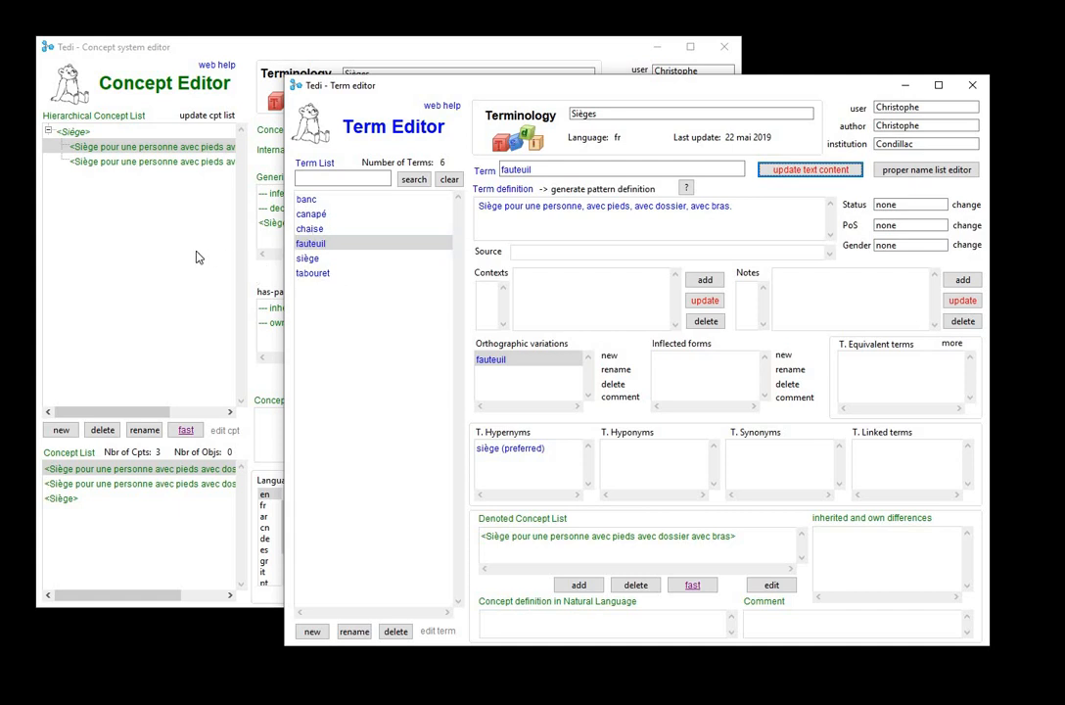
# Create the concept <Siège pour une personne> from the single difference /pour une personne/.
pyautogui.click(176, 196)
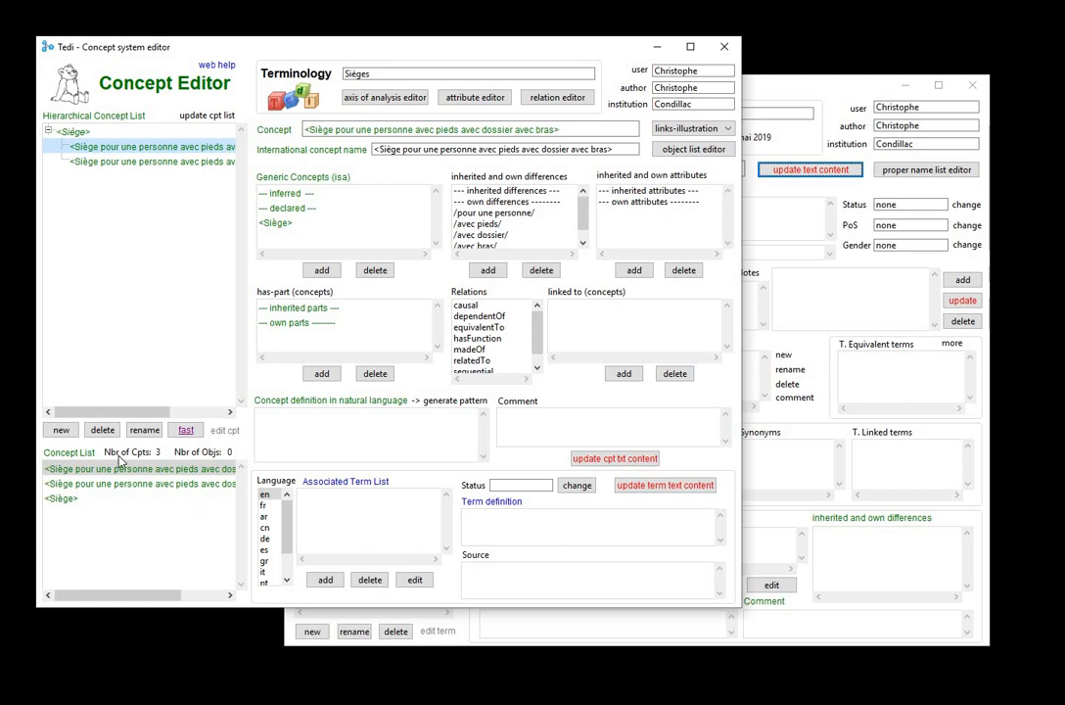
pyautogui.click(186, 432)
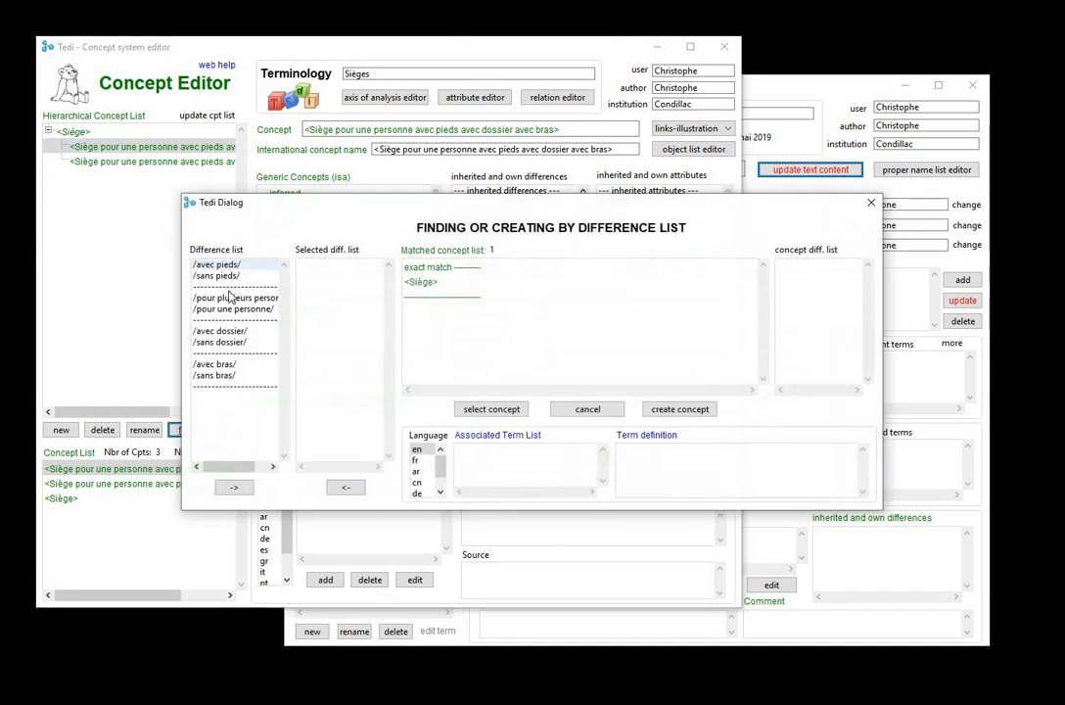
pyautogui.click(230, 312)
pyautogui.click(238, 487)
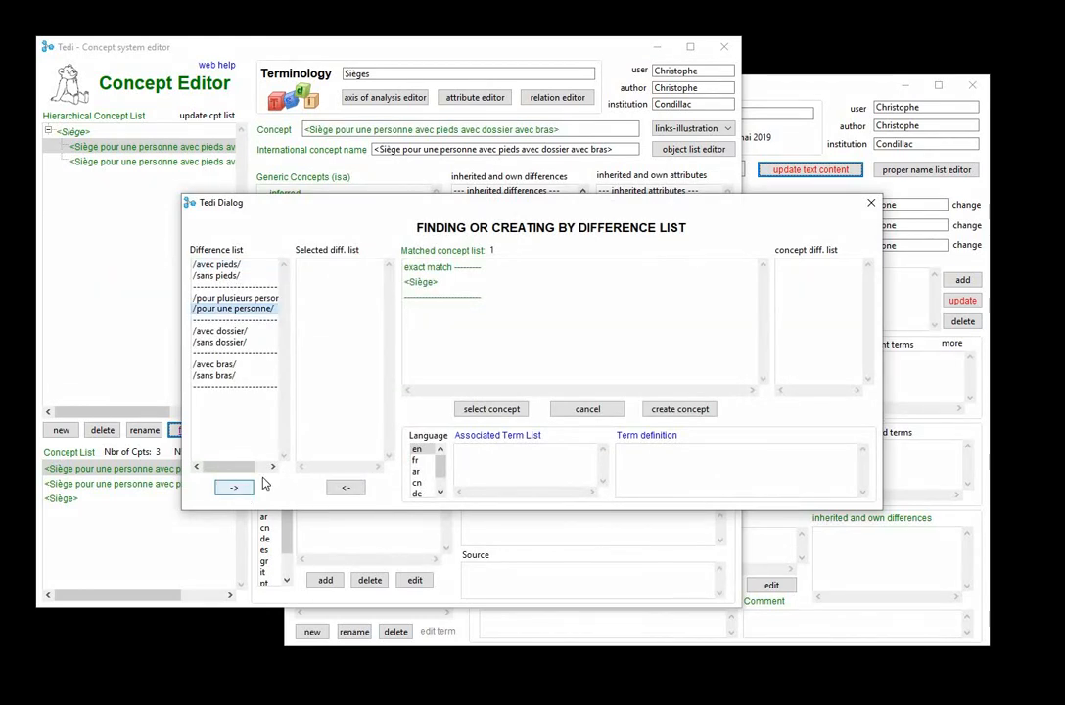
pyautogui.click(679, 410)
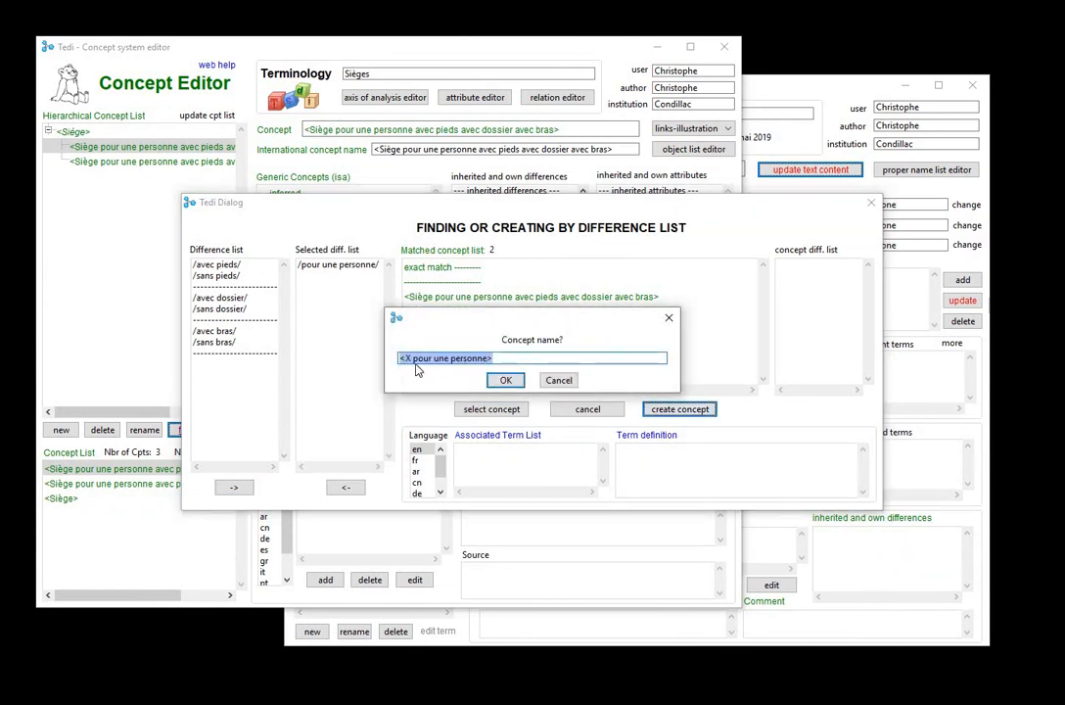
pyautogui.click(411, 361)
pyautogui.press('BackSpace')
pyautogui.write('Siège')
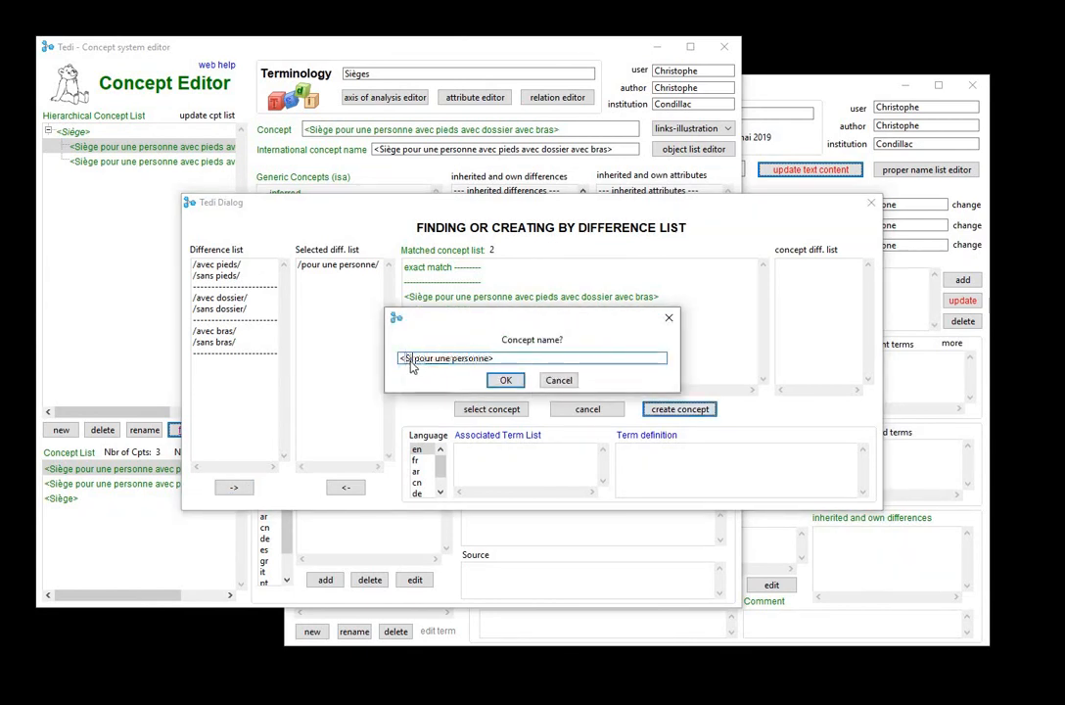
pyautogui.click(504, 379)
# Add the inferred concept <Siège> as a declared generic concept of <Siège pour une personne>.
pyautogui.click(289, 209)
pyautogui.click(322, 270)
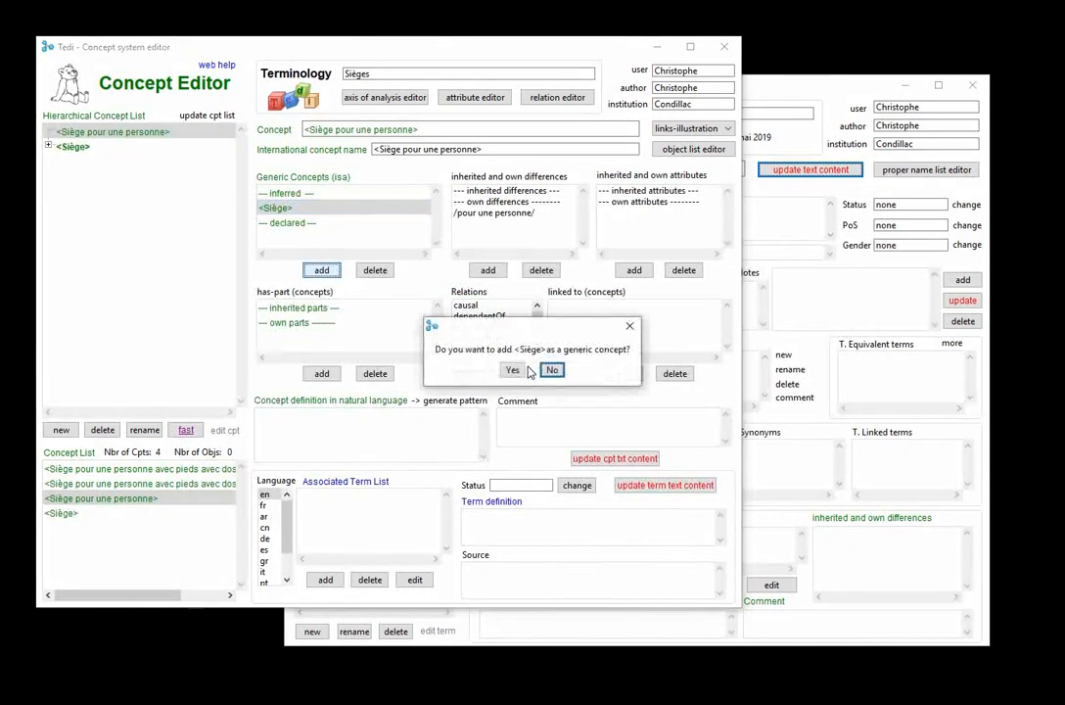
pyautogui.click(519, 370)
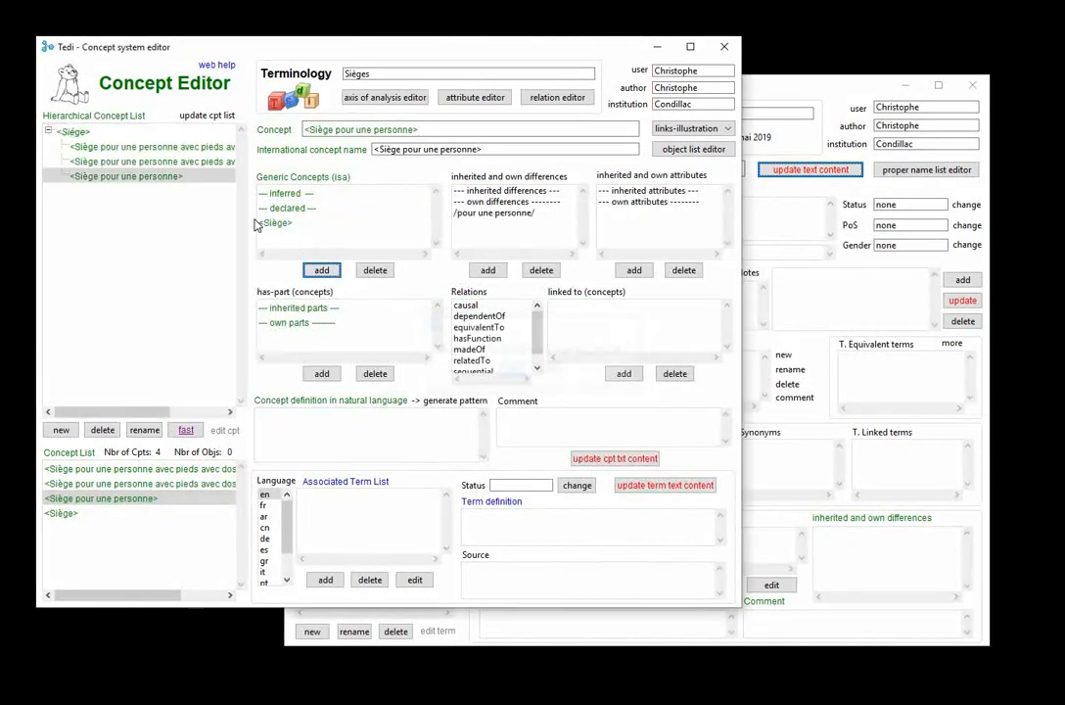
# Add <Siège pour une personne> as a declared generic concept of <Siège pour une personne avec pieds avec dossier avec bras>.
pyautogui.click(139, 147)
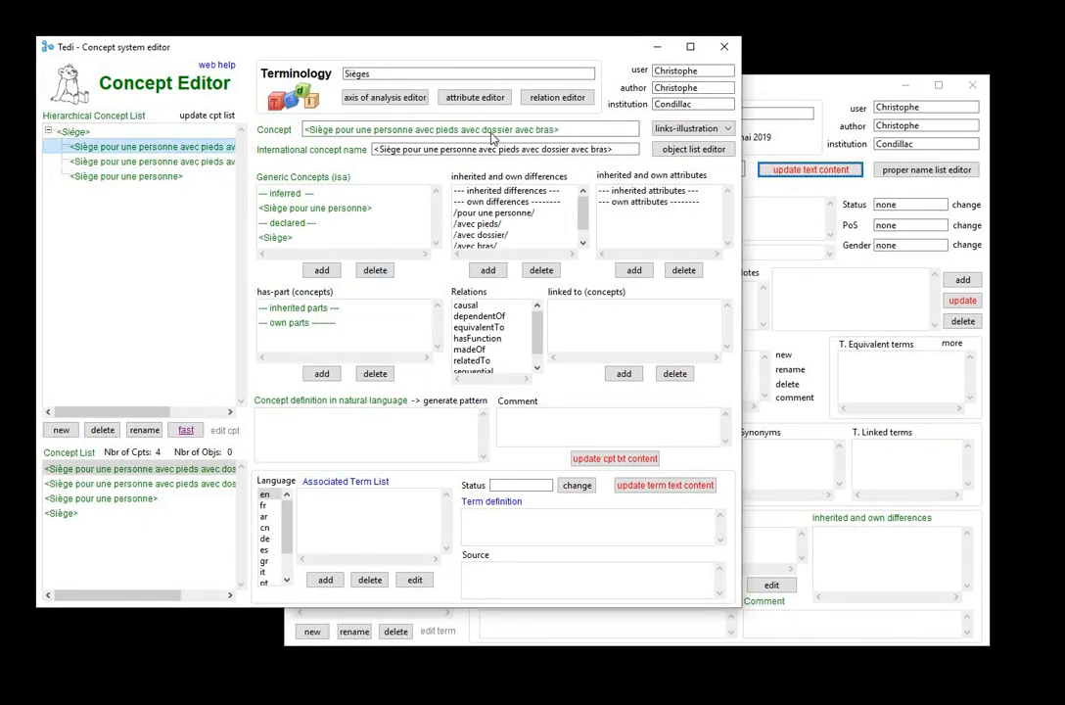
pyautogui.click(270, 507)
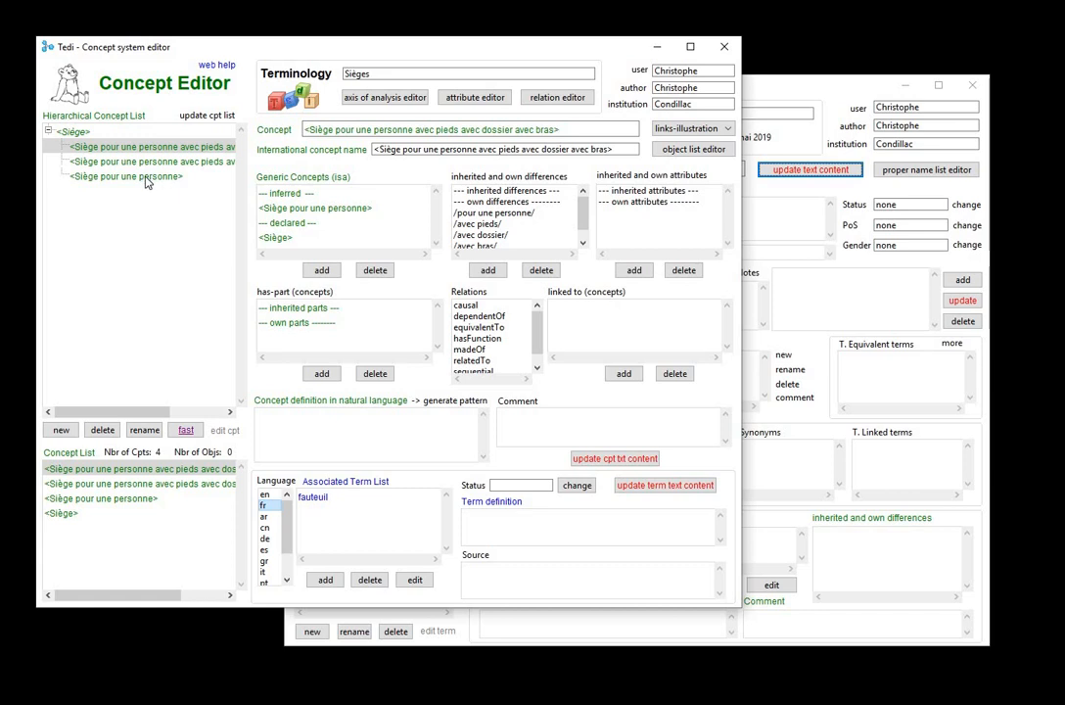
pyautogui.click(274, 207)
pyautogui.click(322, 271)
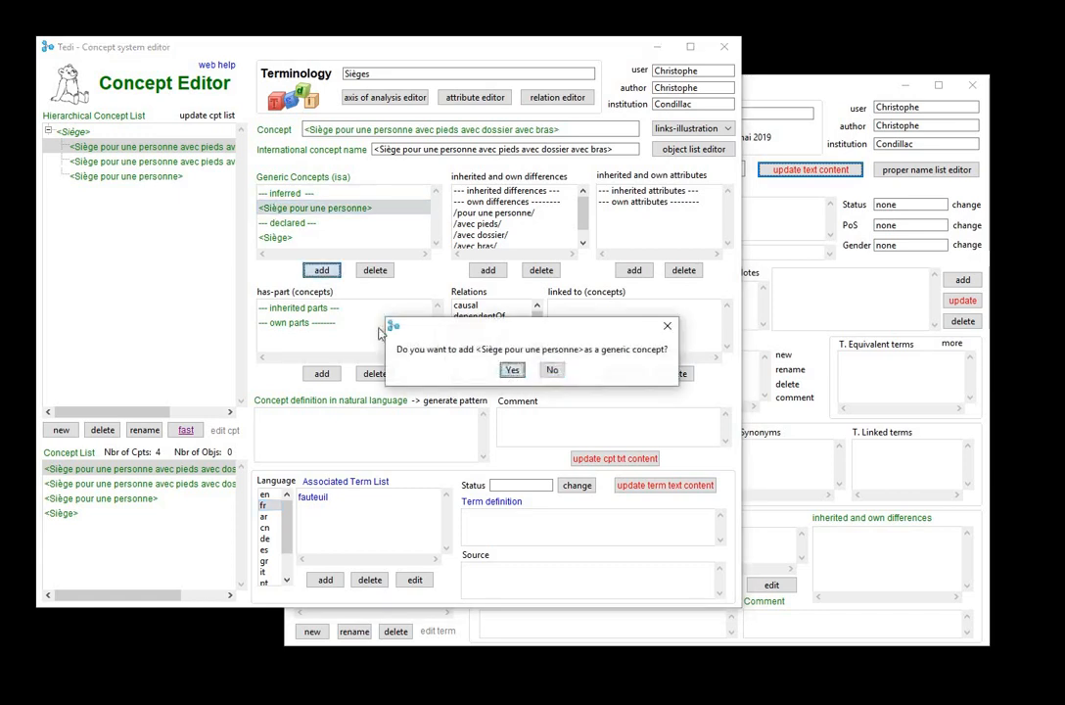
pyautogui.click(512, 370)
# Add <Siège pour une personne> as a declared generic concept of <Siège pour une personne avec pieds avec dossier sans bras>.
pyautogui.click(150, 148)
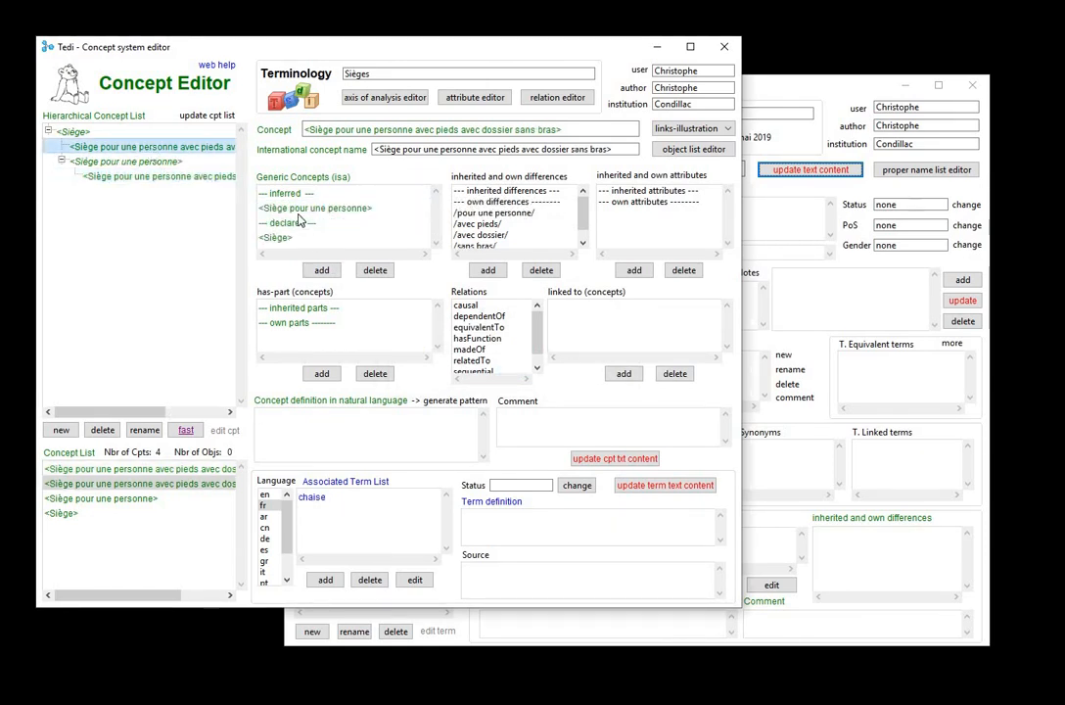
pyautogui.click(271, 208)
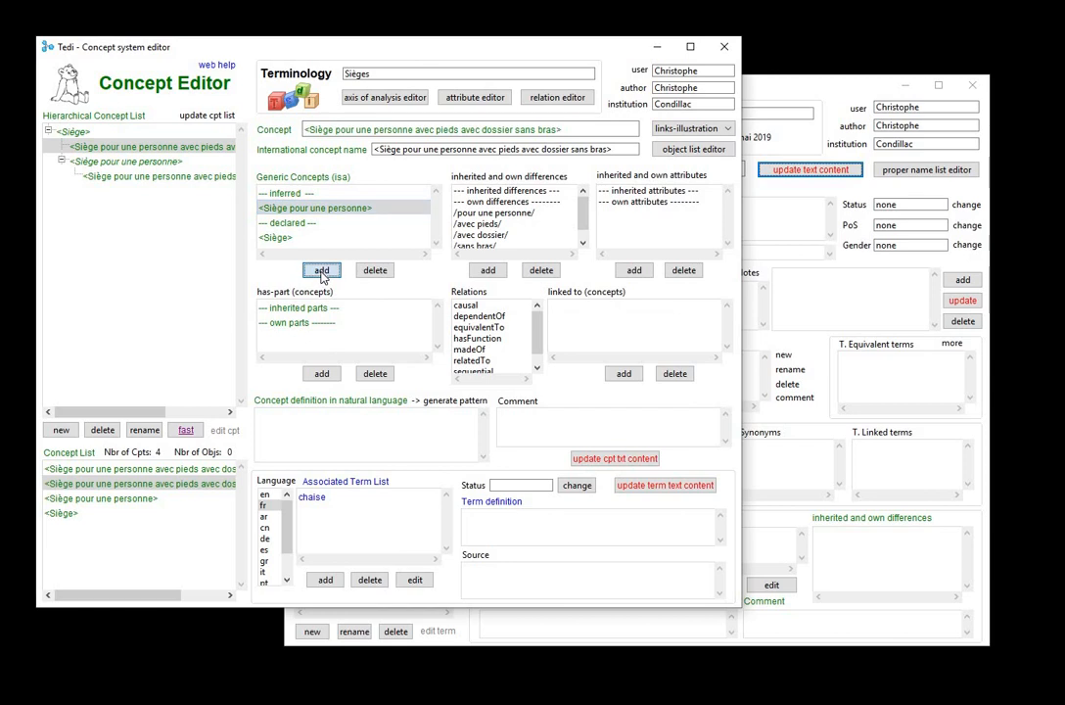
pyautogui.click(322, 272)
pyautogui.click(512, 370)
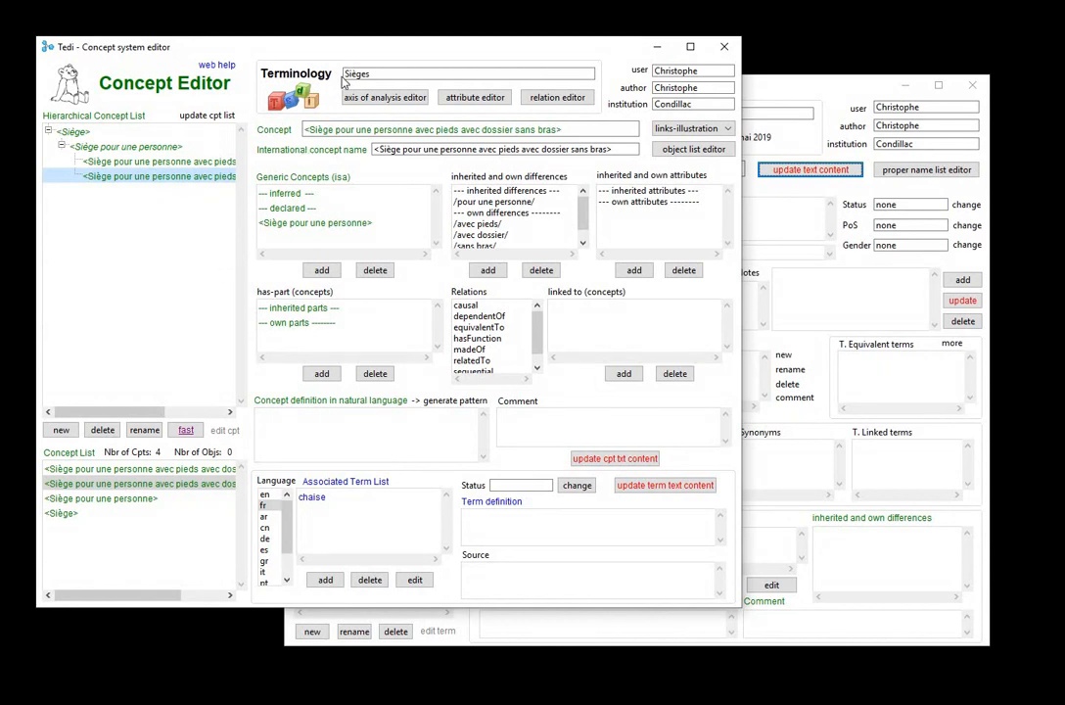
# Check the details of <Siège pour une personne>, and close the concept and term editors.
pyautogui.click(128, 146)
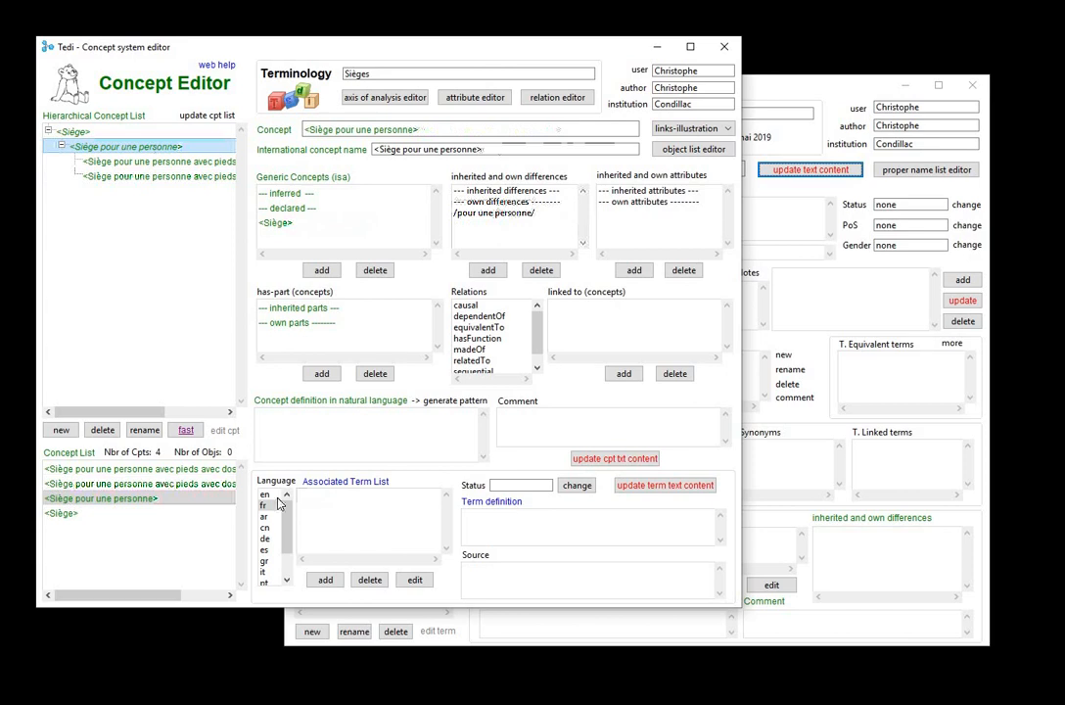
pyautogui.click(726, 49)
pyautogui.click(973, 85)
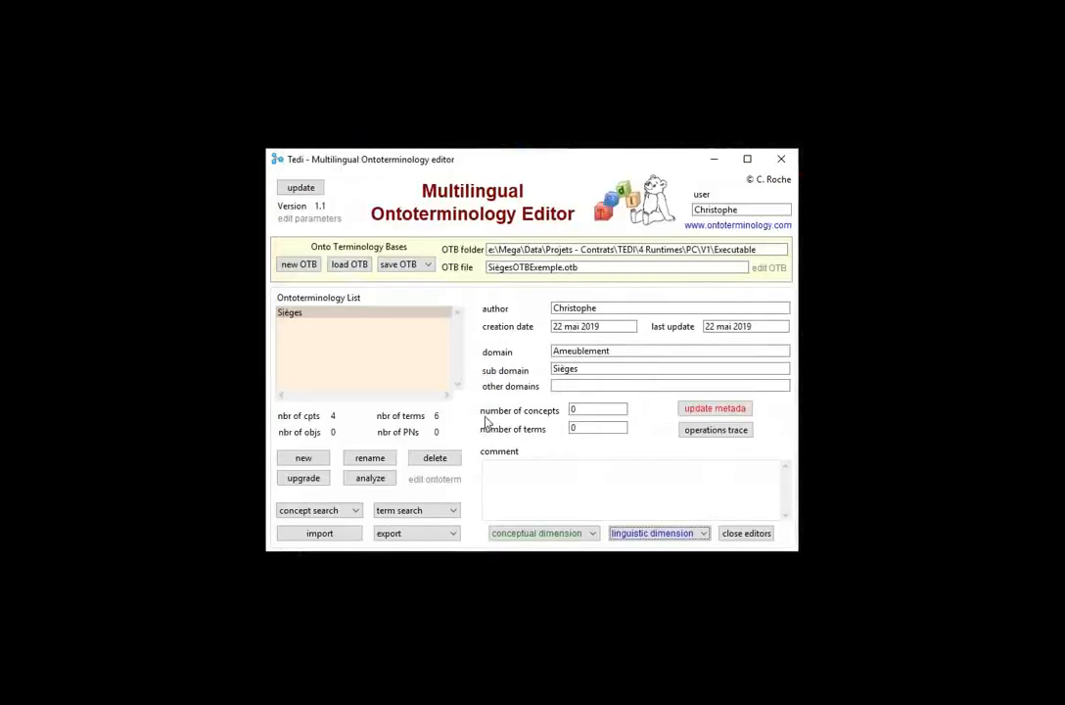
# Load the ontoterminology base Sièges 2019 03 24 New.otb from the 3 OTB folder and select Terminologie des Sièges.
pyautogui.click(347, 266)
pyautogui.click(511, 370)
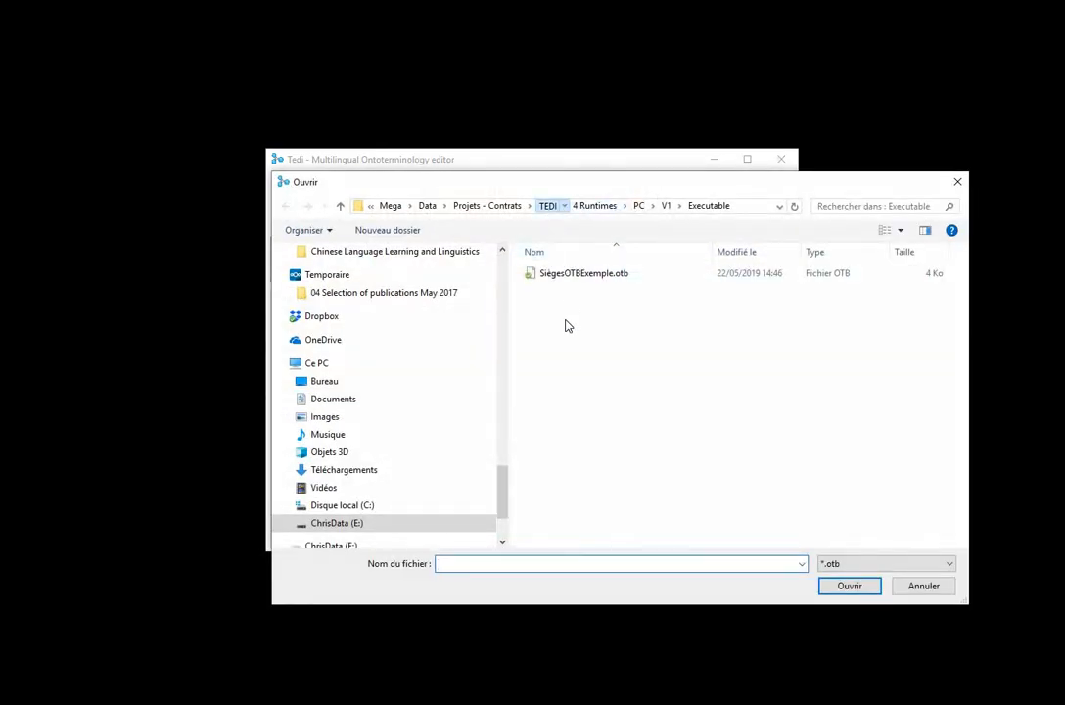
pyautogui.doubleClick(529, 304)
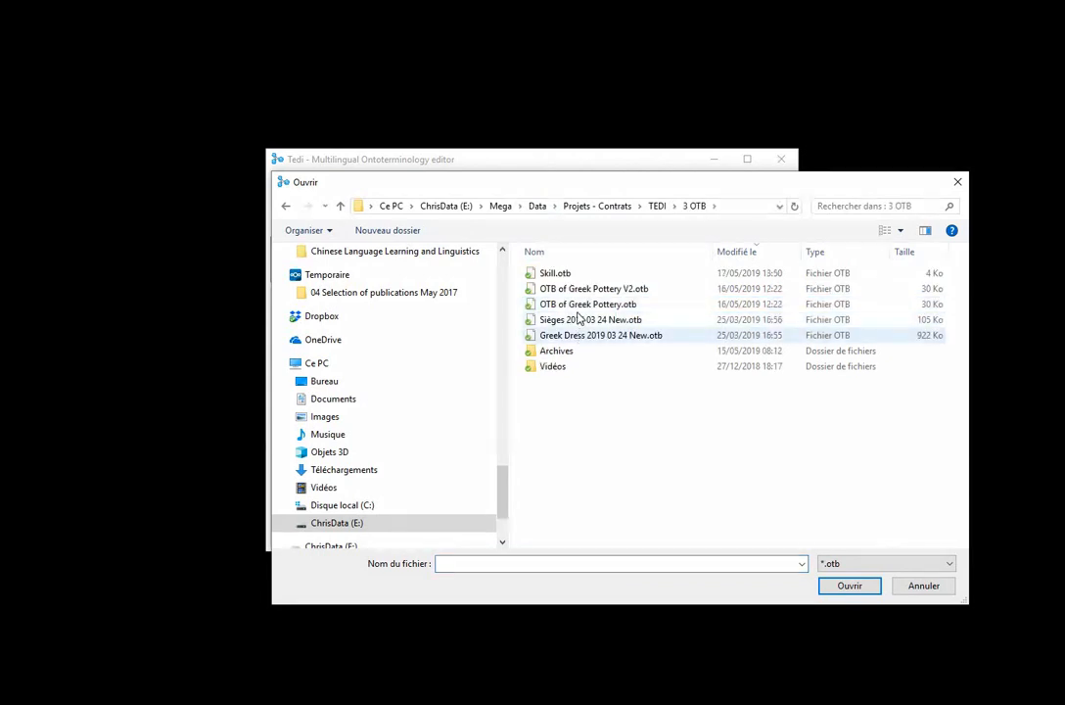
pyautogui.click(579, 319)
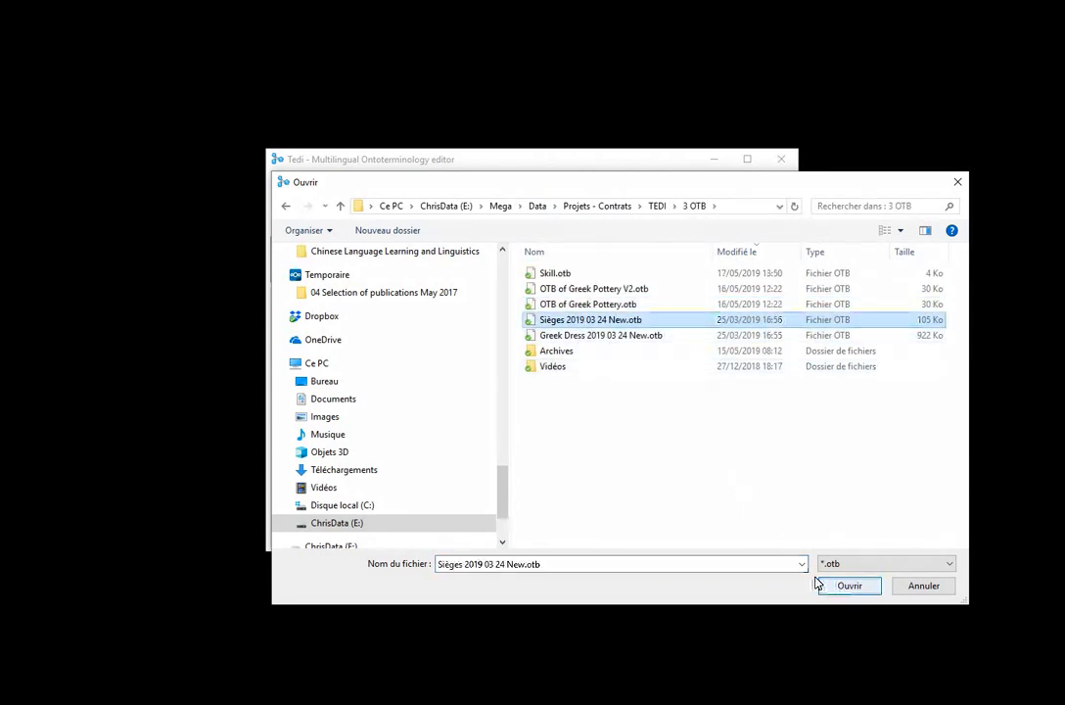
pyautogui.click(819, 585)
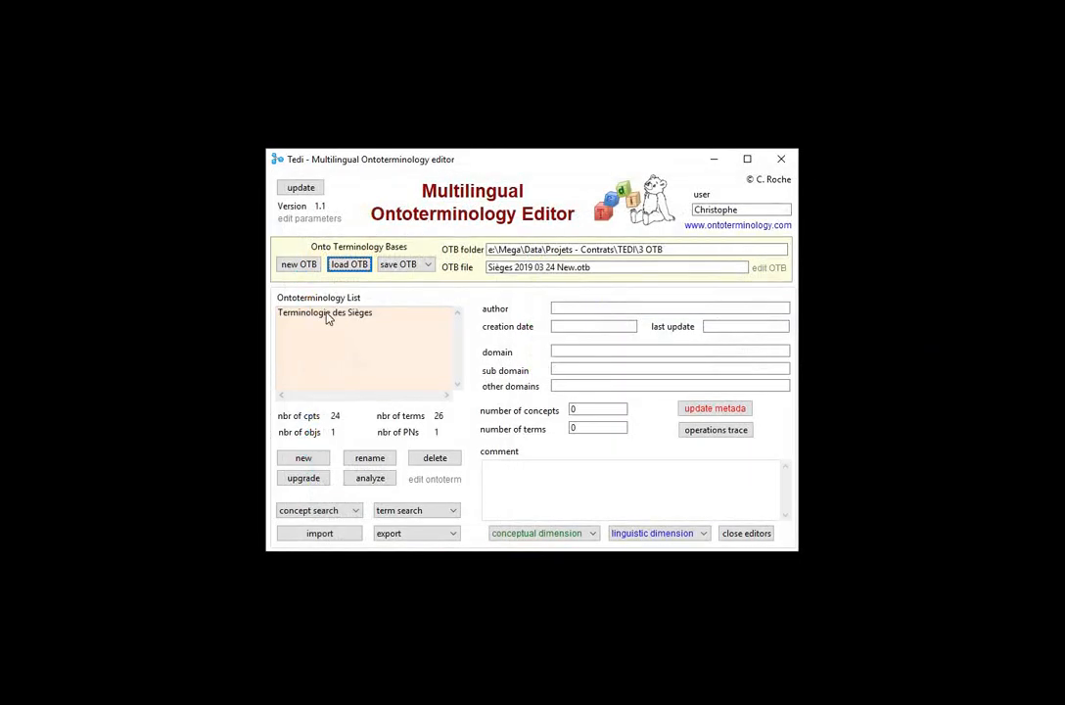
pyautogui.click(328, 314)
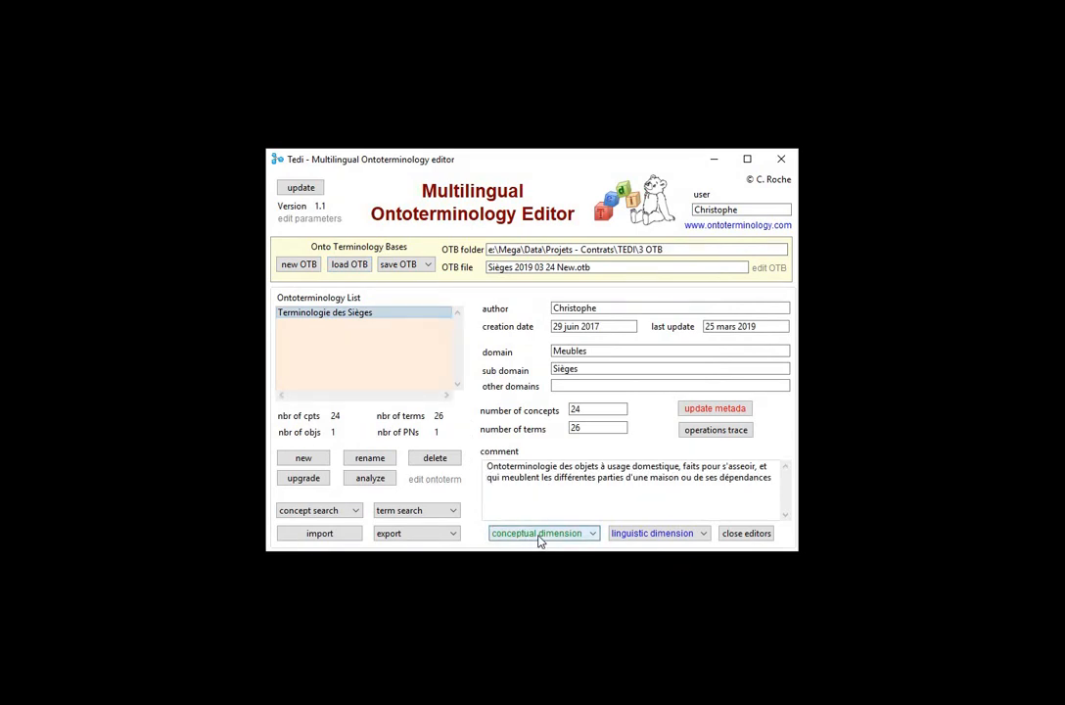
# Examine the definition, equivalents and related terms of chaise in the French term editor, and close the editor.
pyautogui.click(629, 537)
pyautogui.click(632, 552)
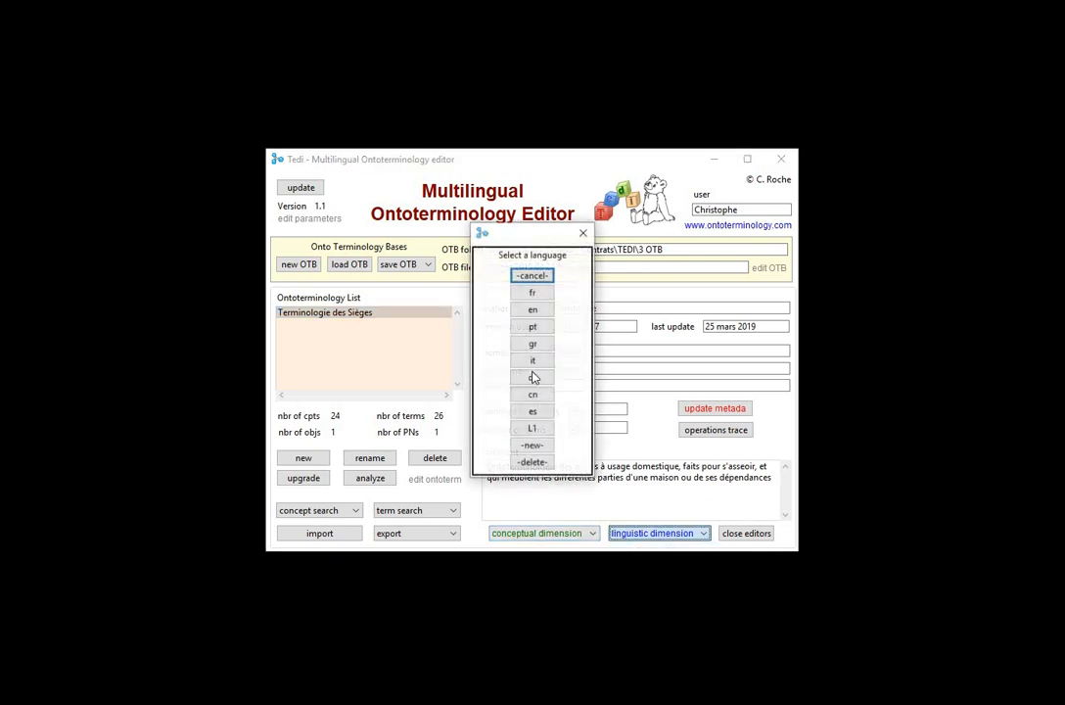
pyautogui.click(533, 294)
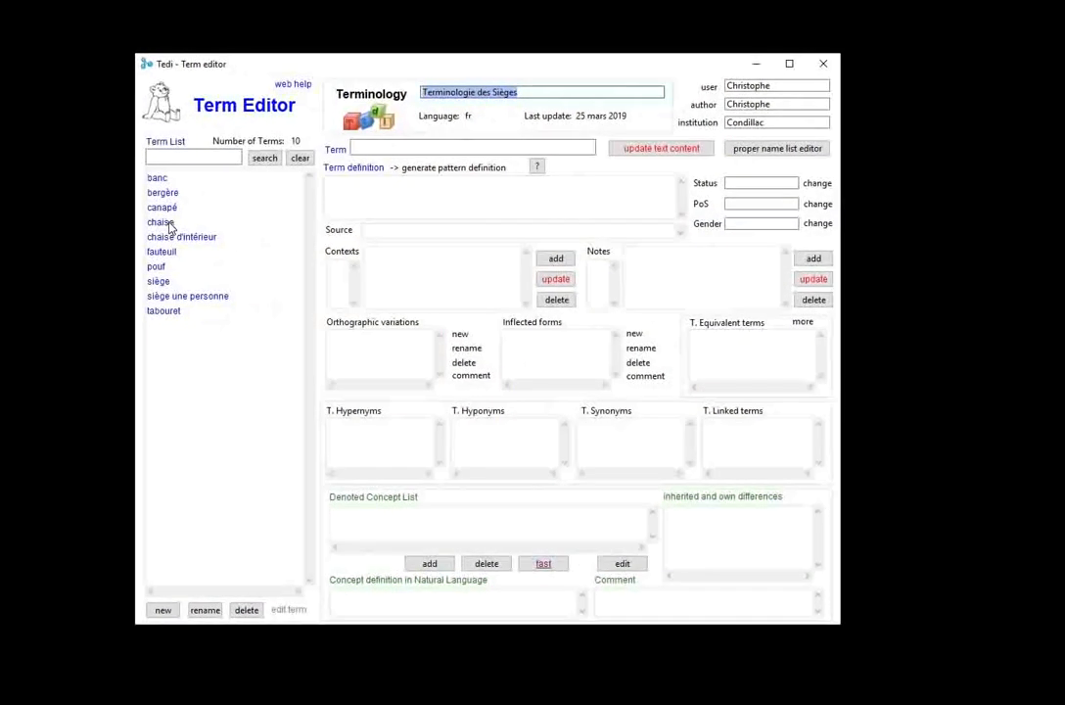
pyautogui.click(161, 223)
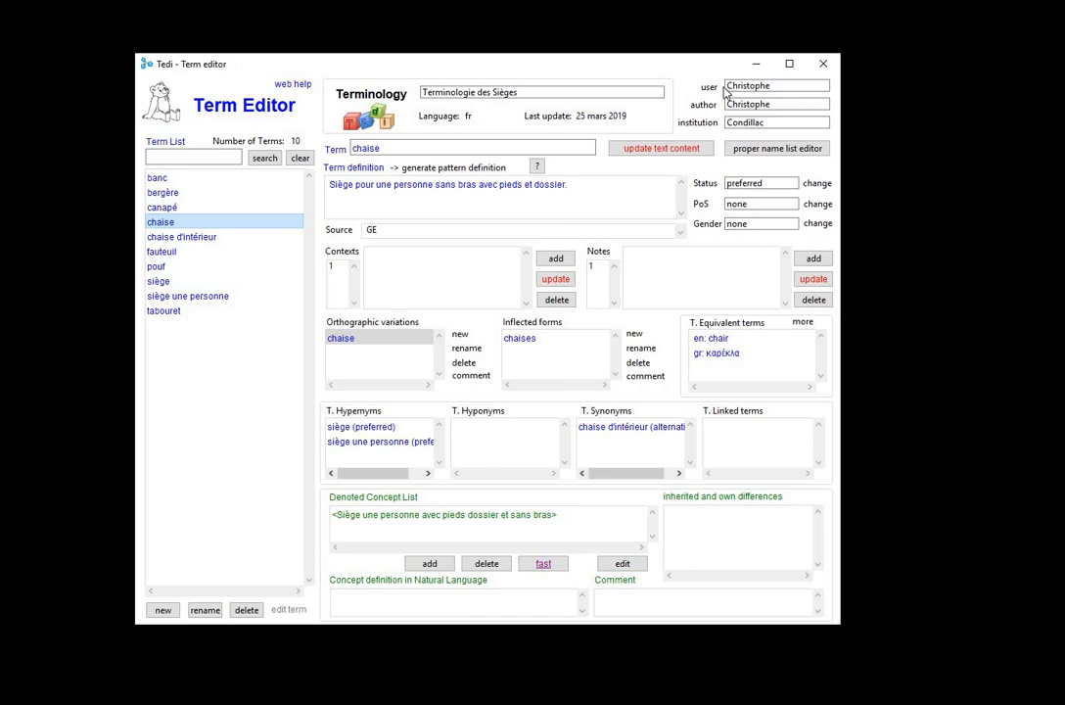
pyautogui.click(819, 68)
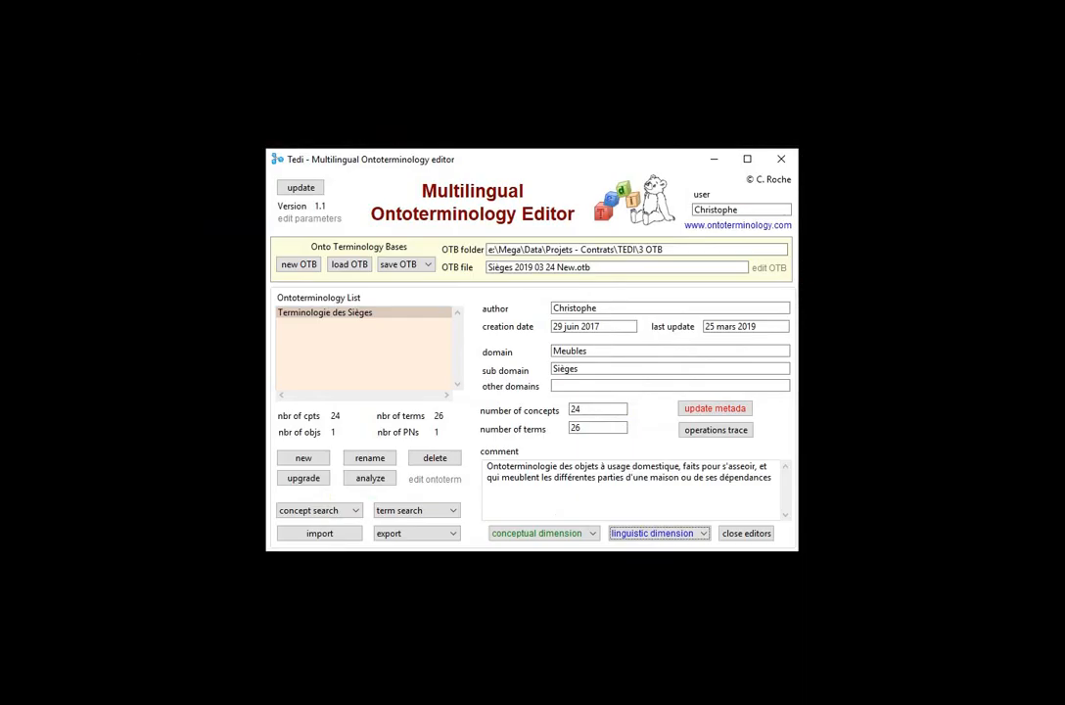
# Export Terminologie des Sièges in French as a dynamic HTML file named Sièges in the Executable folder.
pyautogui.click(423, 538)
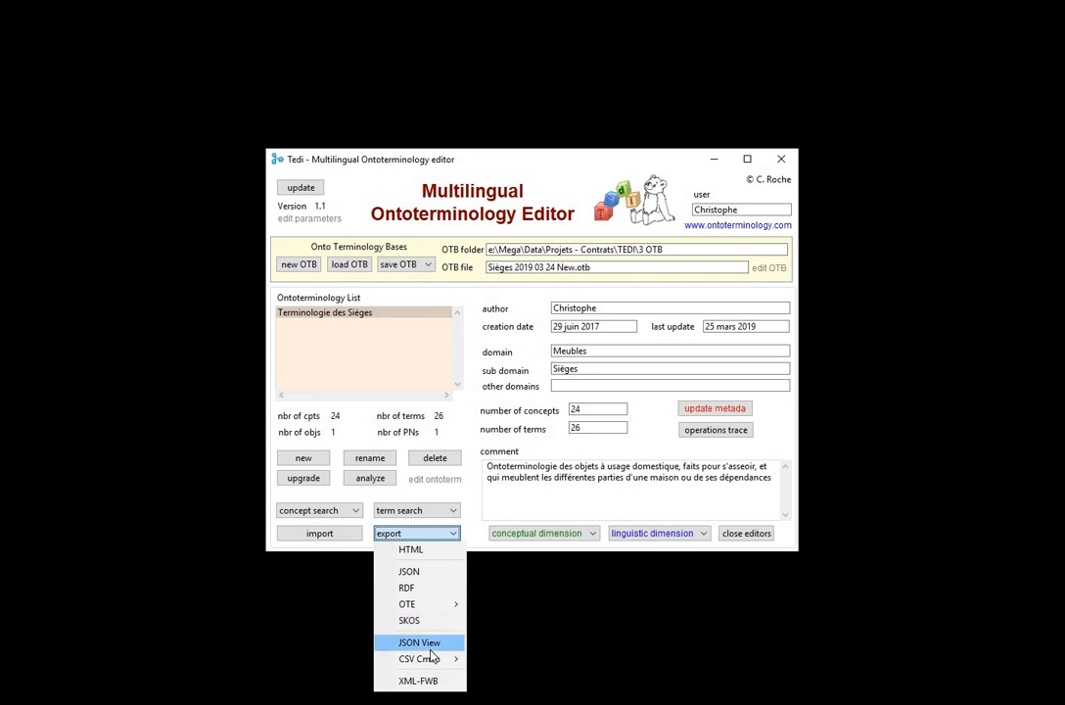
pyautogui.moveTo(439, 672)
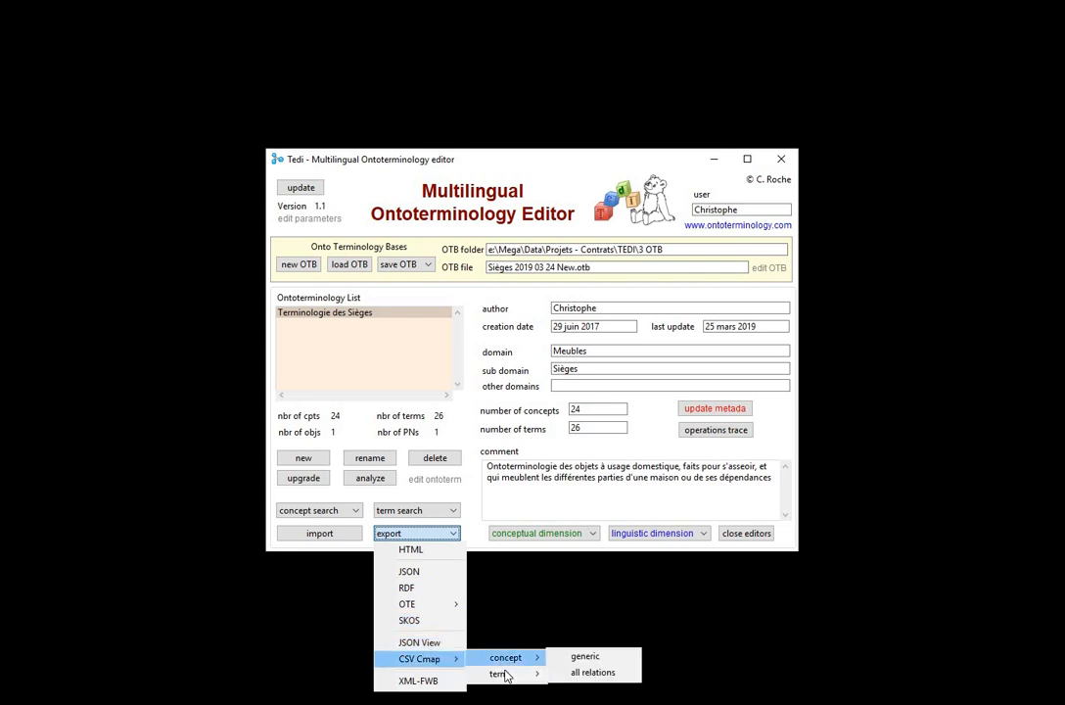
pyautogui.moveTo(506, 676)
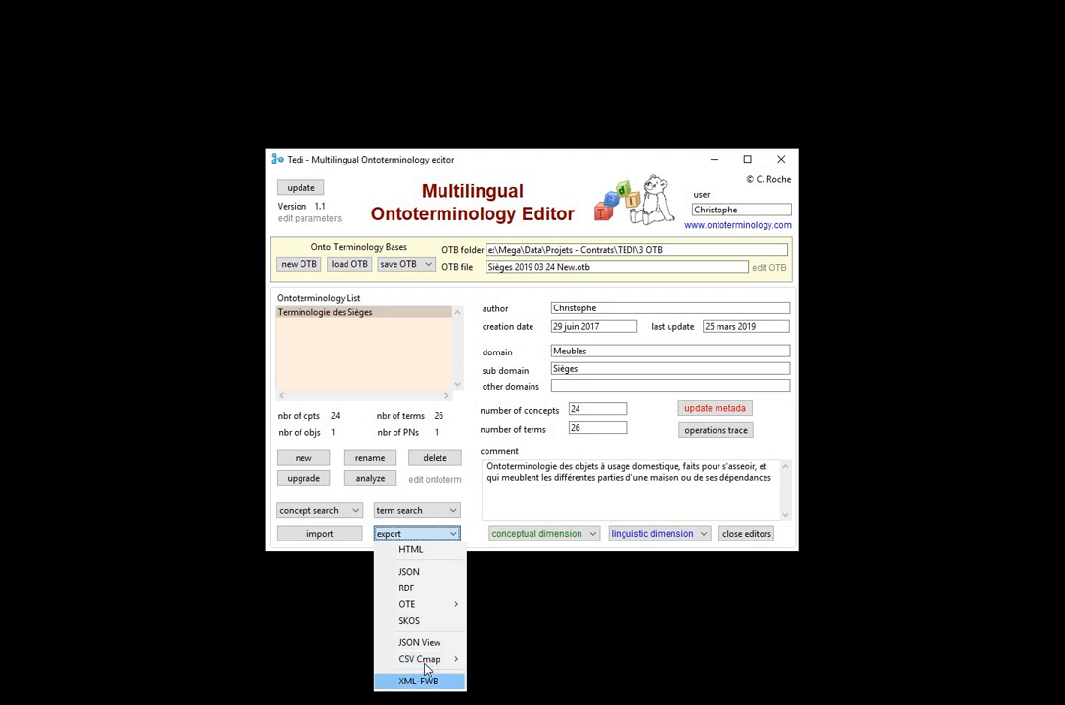
pyautogui.click(427, 557)
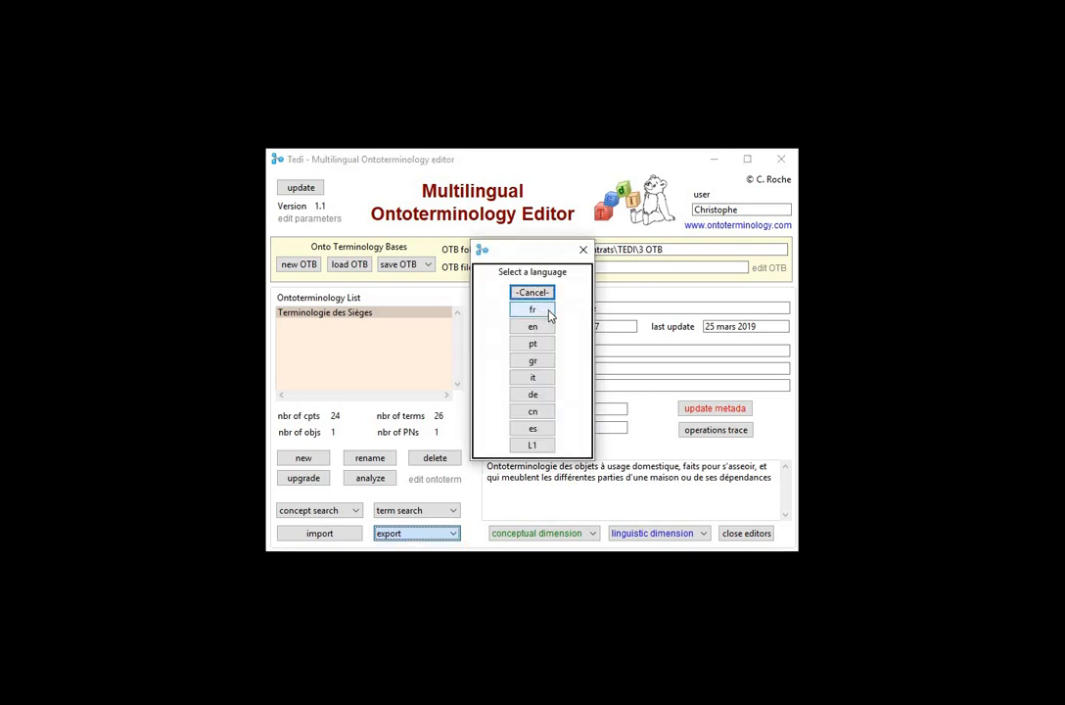
pyautogui.click(549, 309)
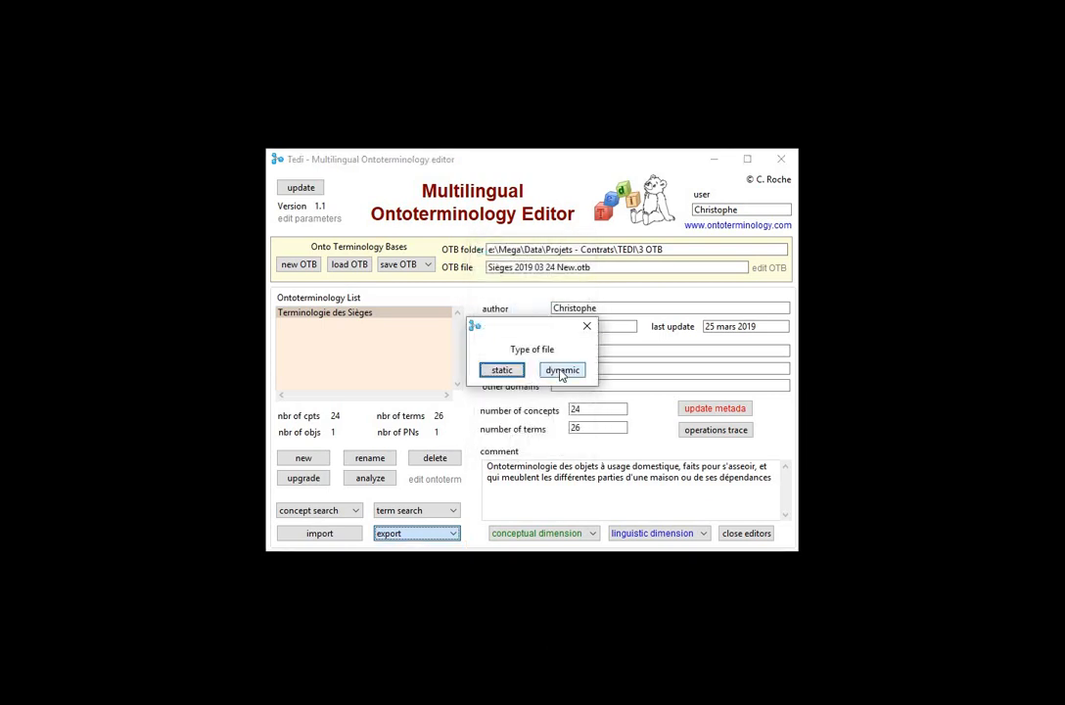
pyautogui.click(562, 371)
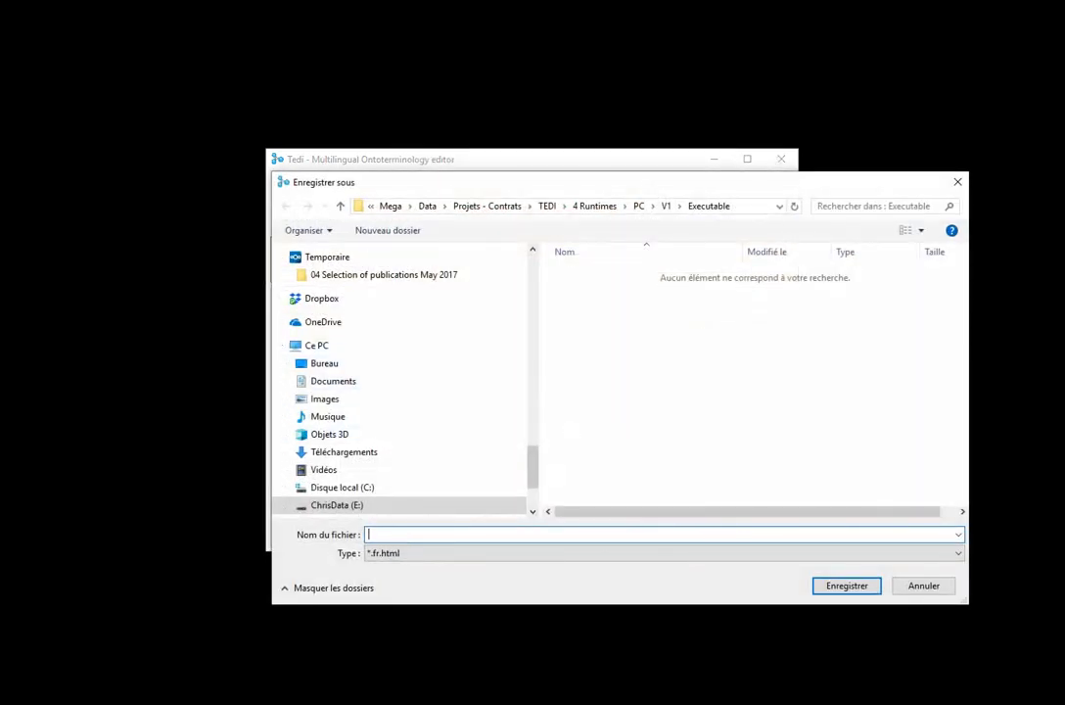
pyautogui.write('Sièges')
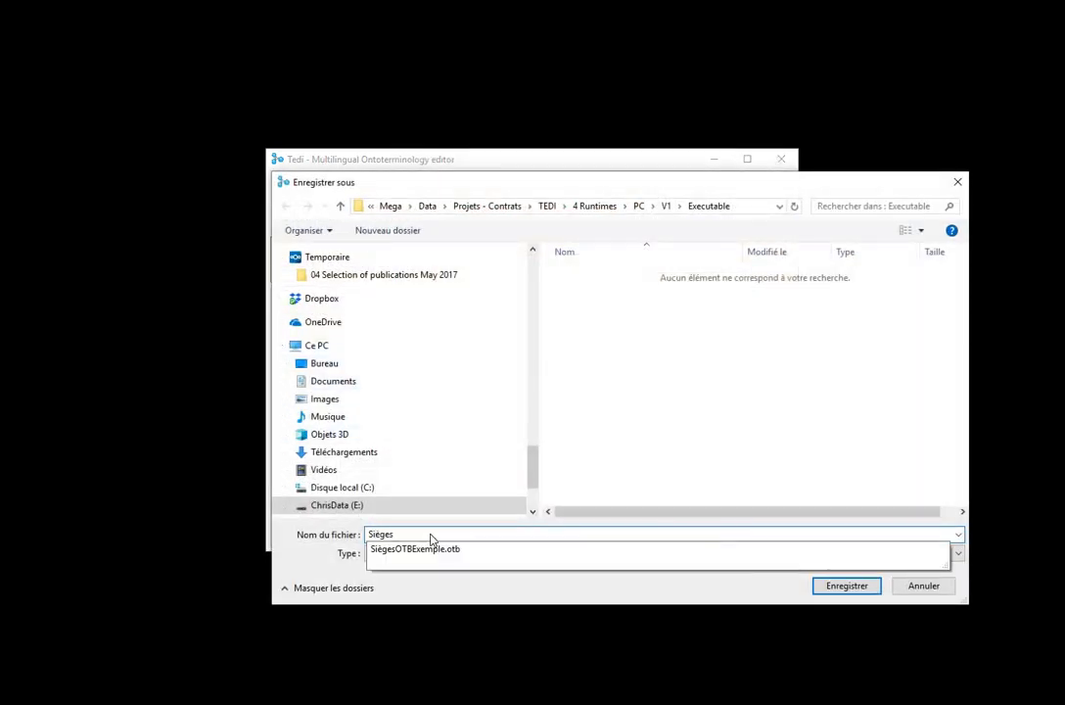
pyautogui.press('Return')
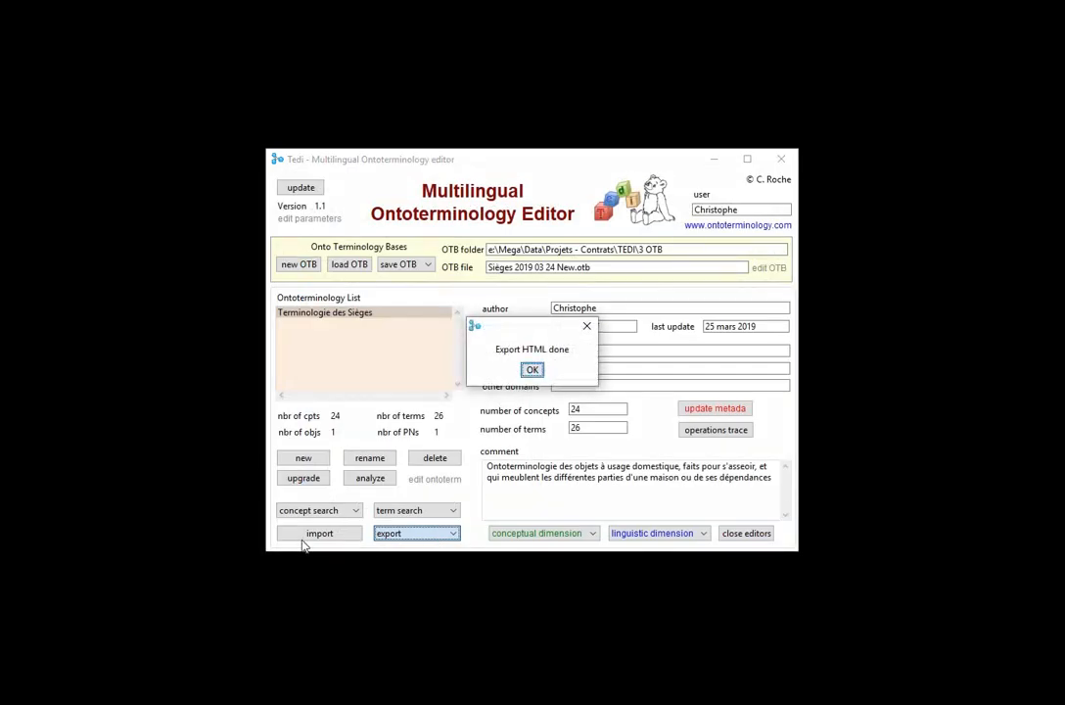
pyautogui.press('Return')
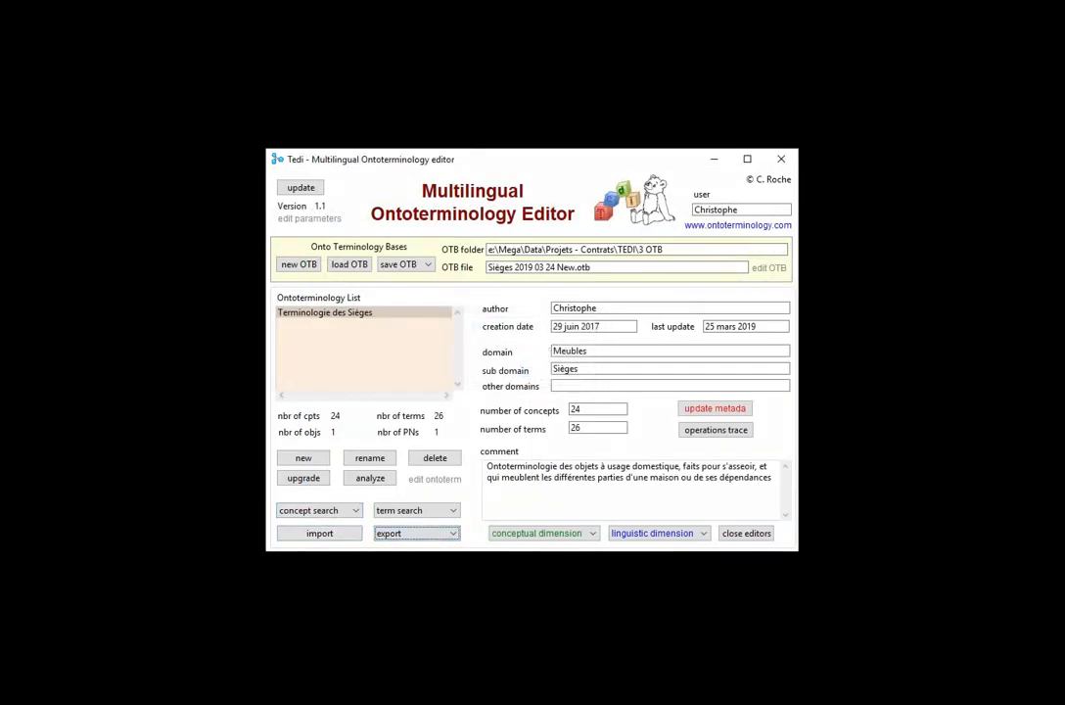
# Switch to the Executable folder in File Explorer and open the exported Sièges.fr HTML dictionary in Firefox.
pyautogui.moveTo(159, 703)
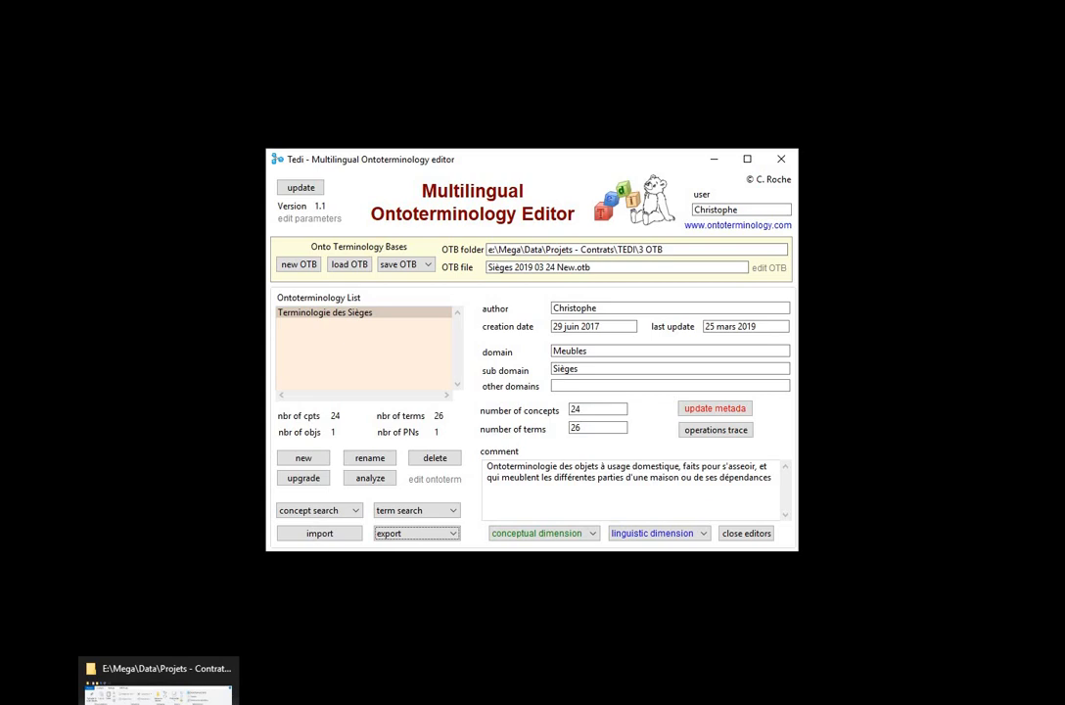
pyautogui.click(159, 690)
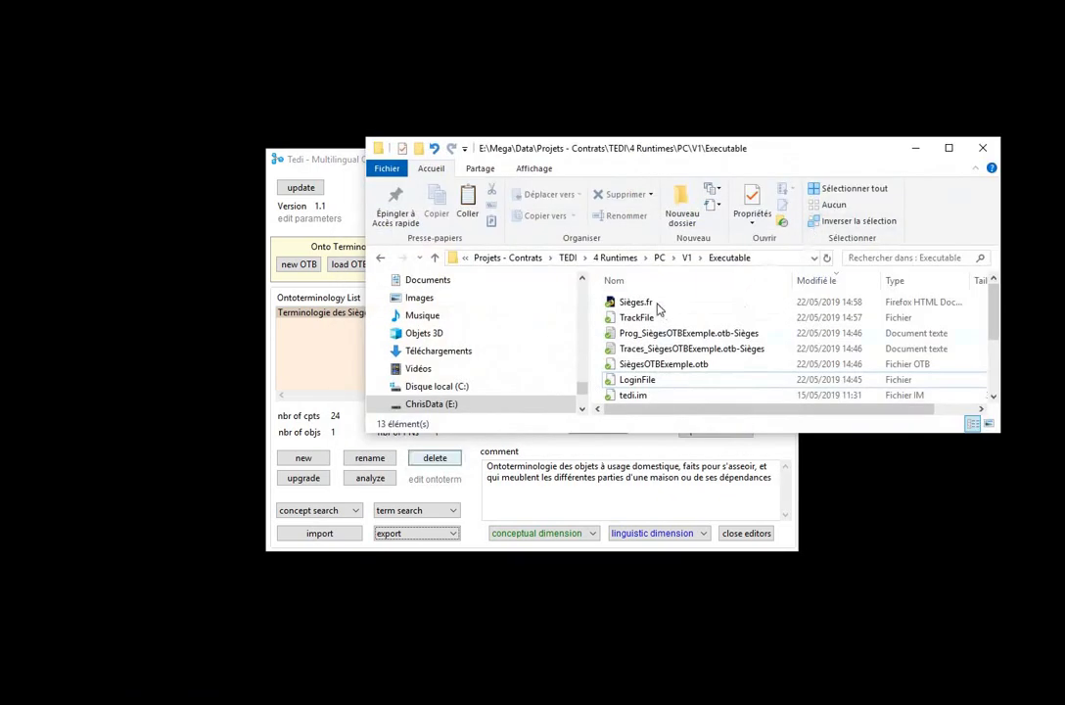
pyautogui.click(638, 303)
pyautogui.moveTo(717, 147); pyautogui.dragTo(746, 65)
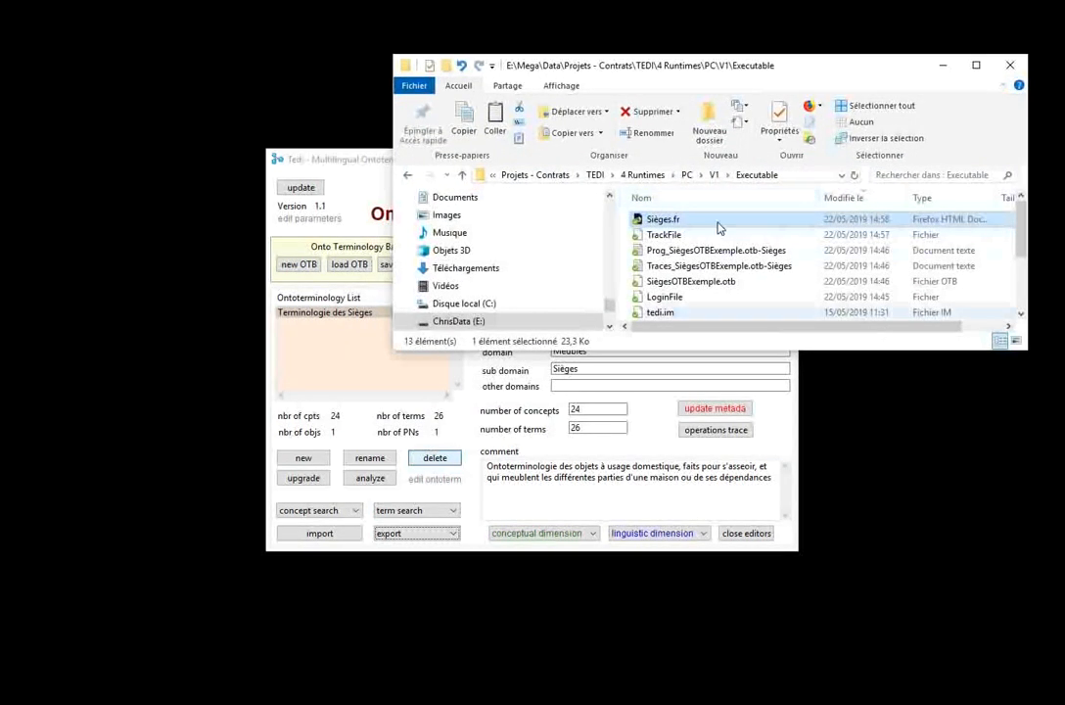
pyautogui.doubleClick(674, 221)
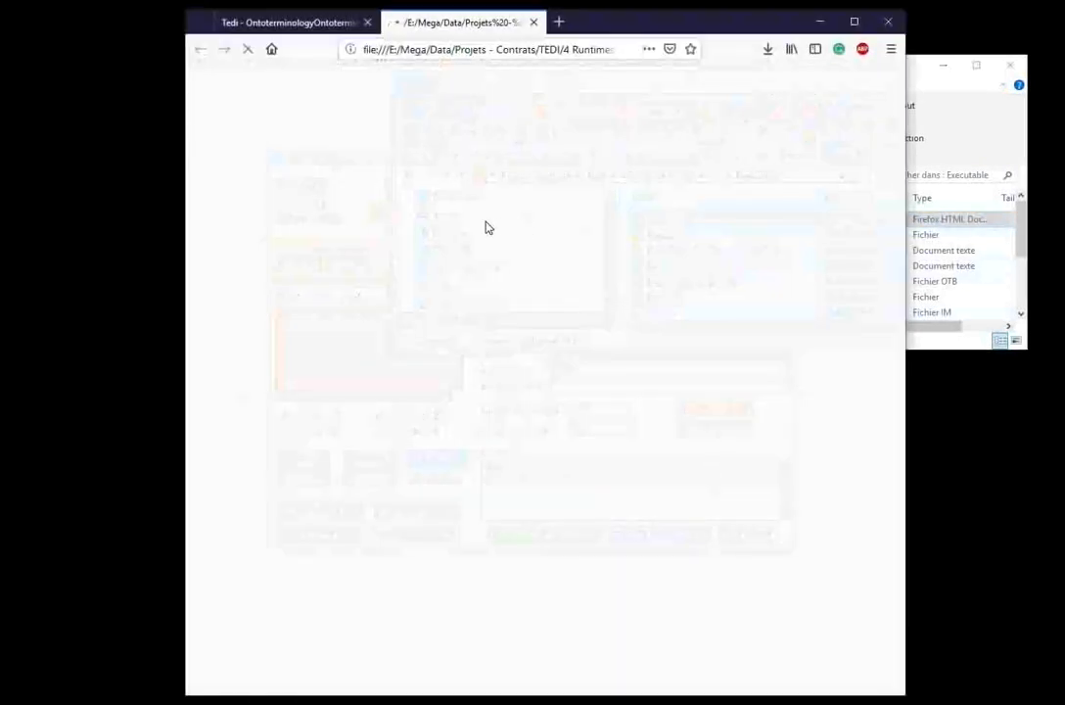
# Examine the dictionary entries for banc, siège, canapé and chaise, and play the Louvre visit video in the chaise entry.
pyautogui.click(218, 161)
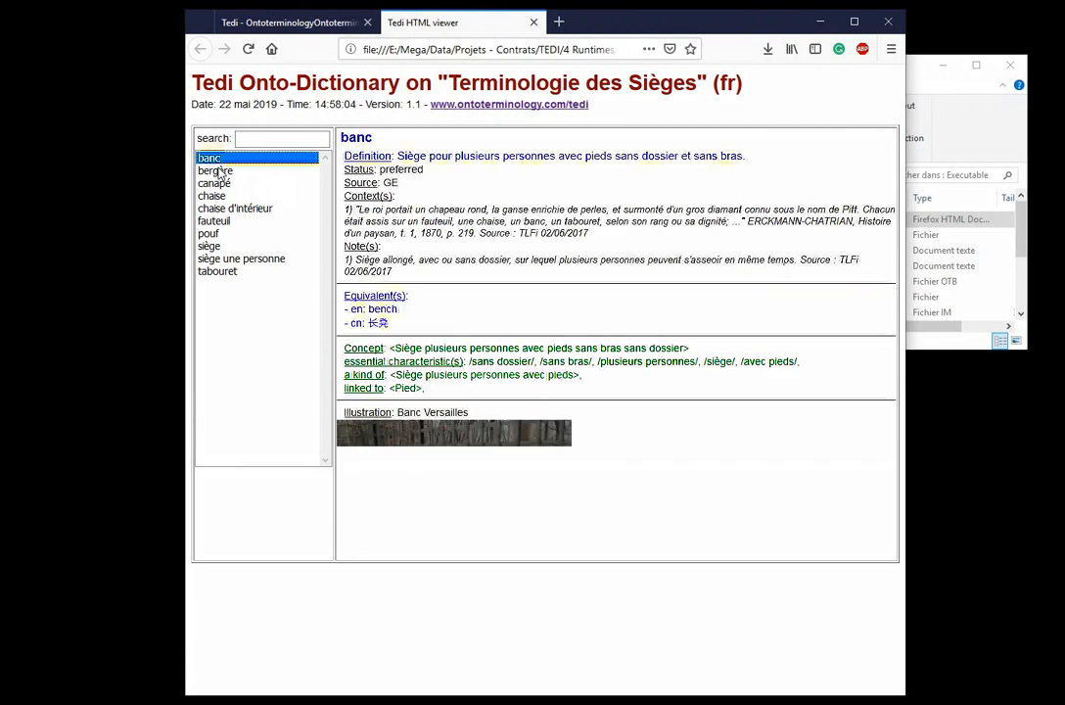
pyautogui.click(221, 248)
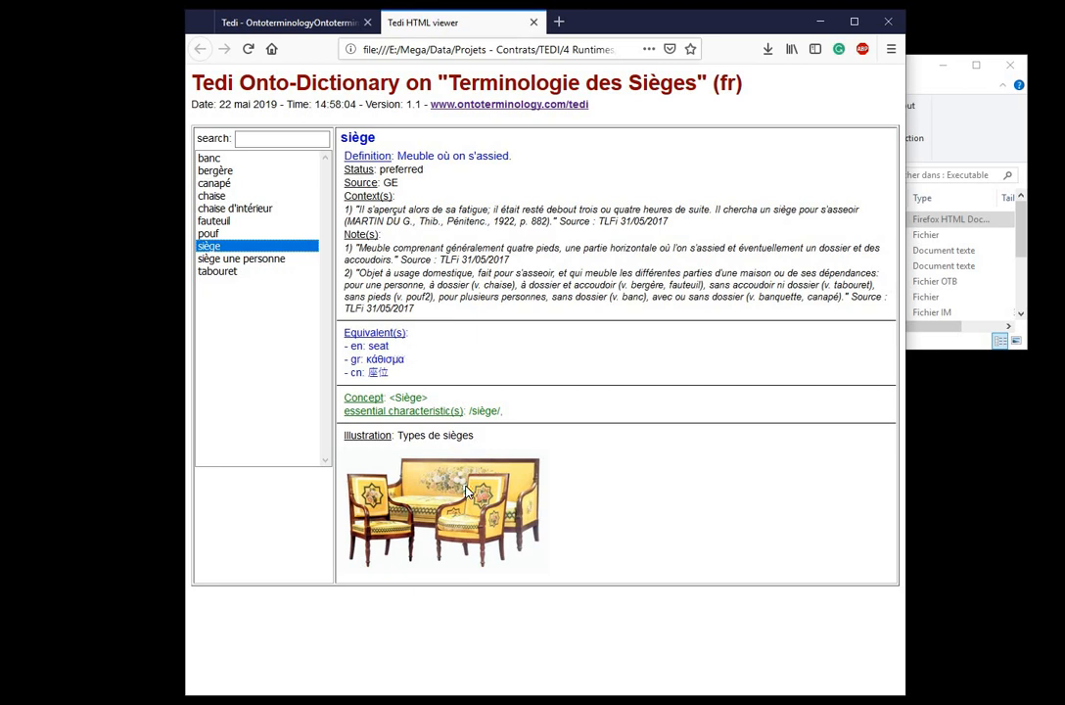
pyautogui.click(215, 183)
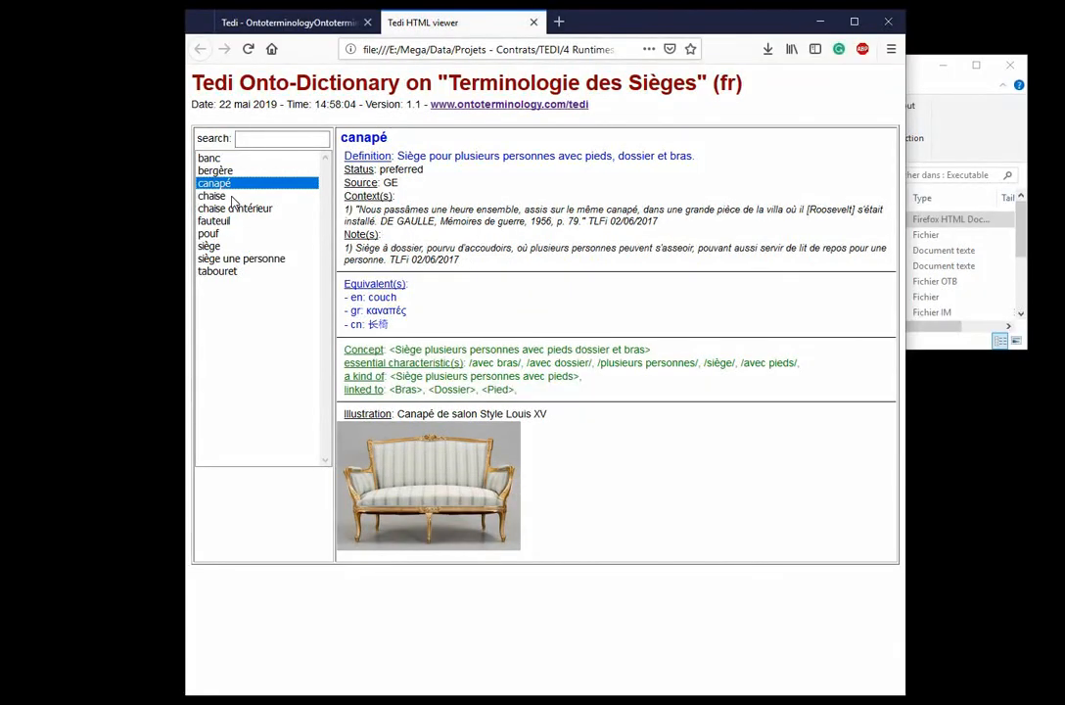
pyautogui.click(231, 197)
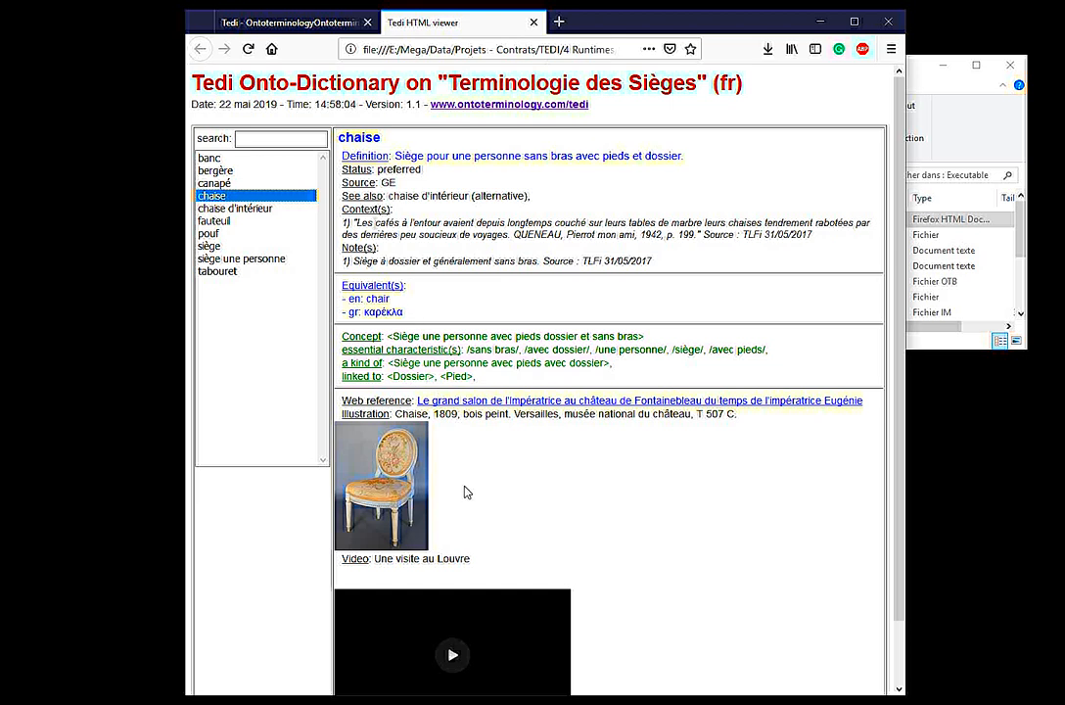
pyautogui.click(453, 657)
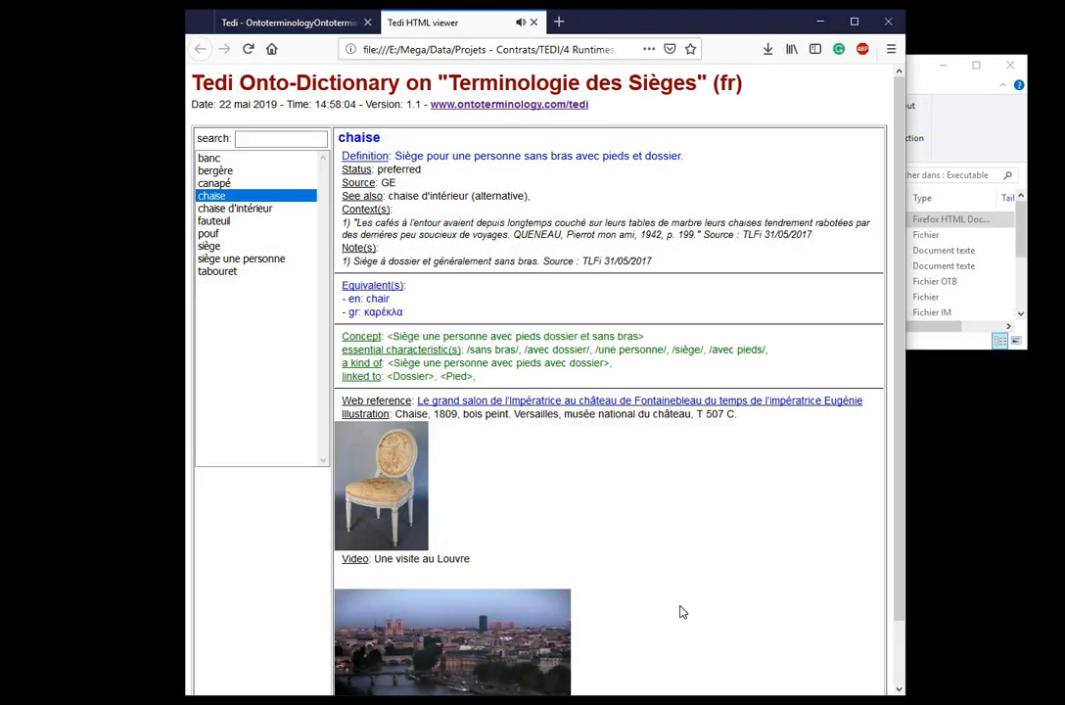